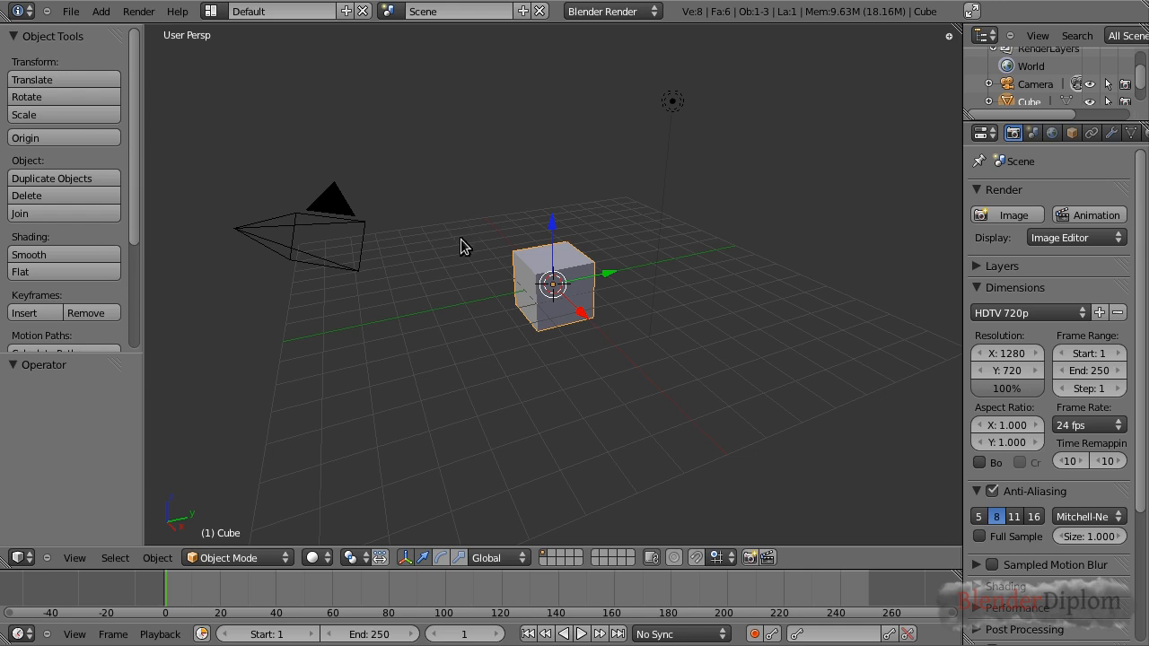
Switch to the Video Editing layout and add tut.holo.intro.MOV from the tut.vse folder as a movie strip
{"action": "left_click", "coordinate": [225, 17]}
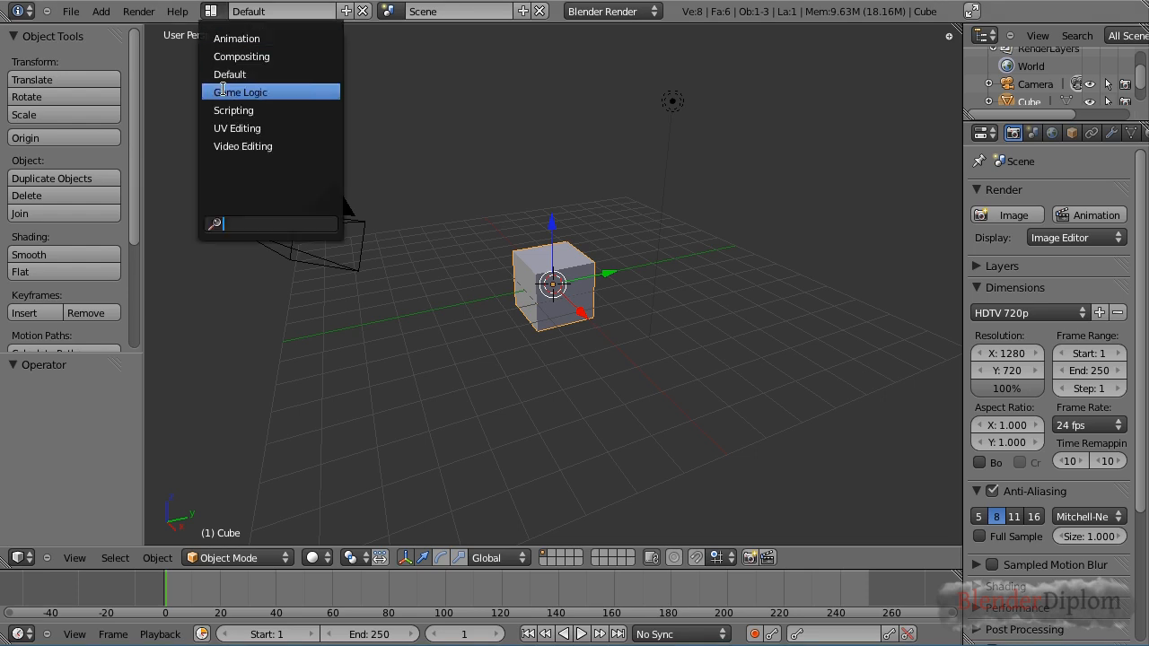
{"action": "left_click", "coordinate": [239, 142]}
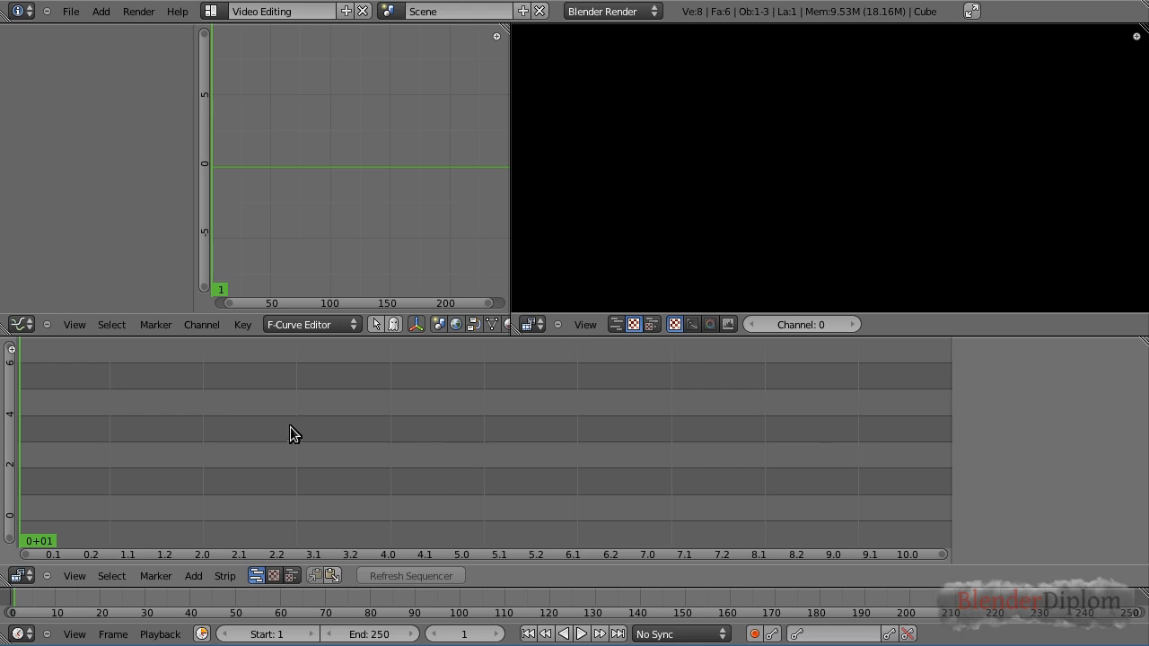
{"action": "left_click", "coordinate": [192, 576]}
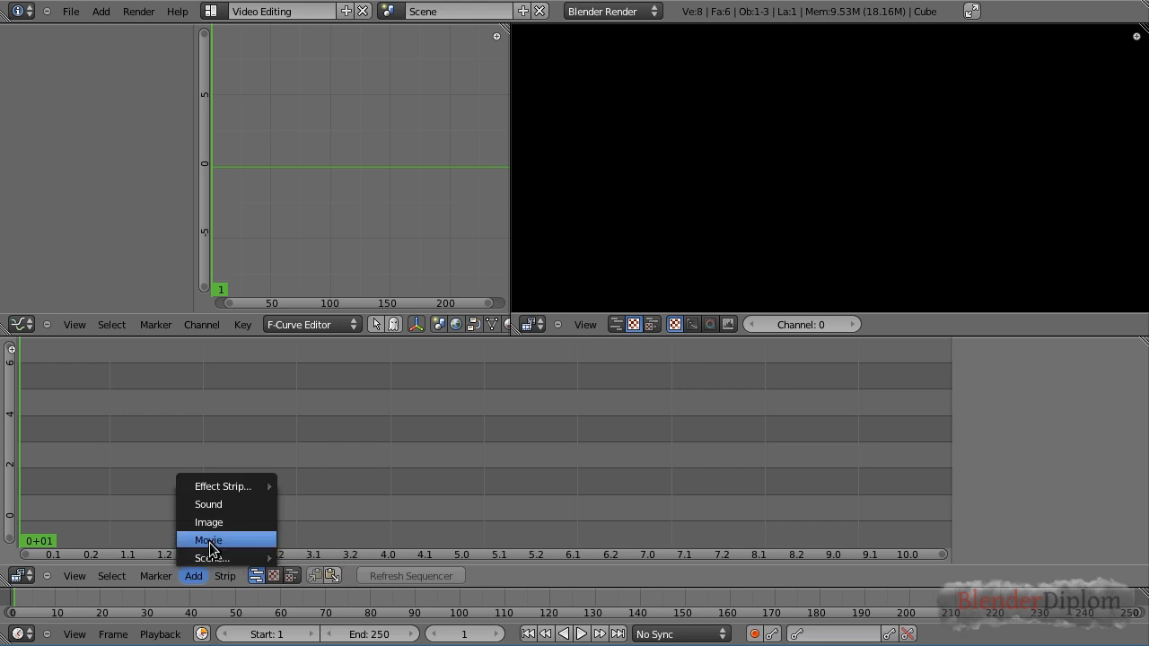
{"action": "left_click", "coordinate": [210, 541]}
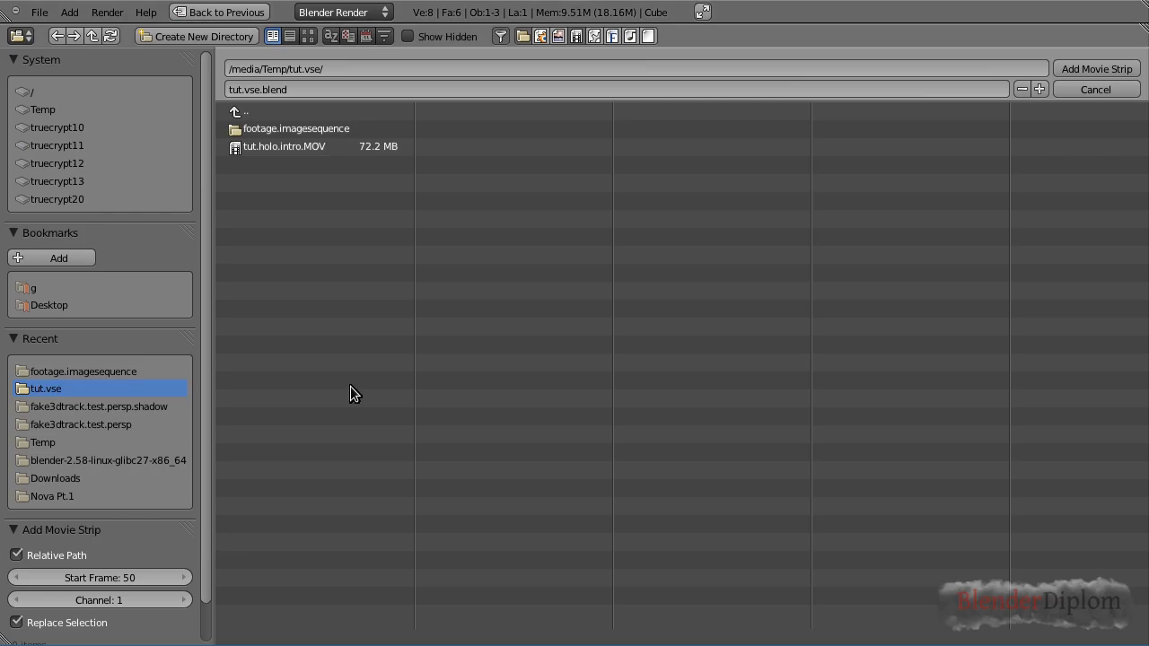
{"action": "left_click", "coordinate": [287, 149]}
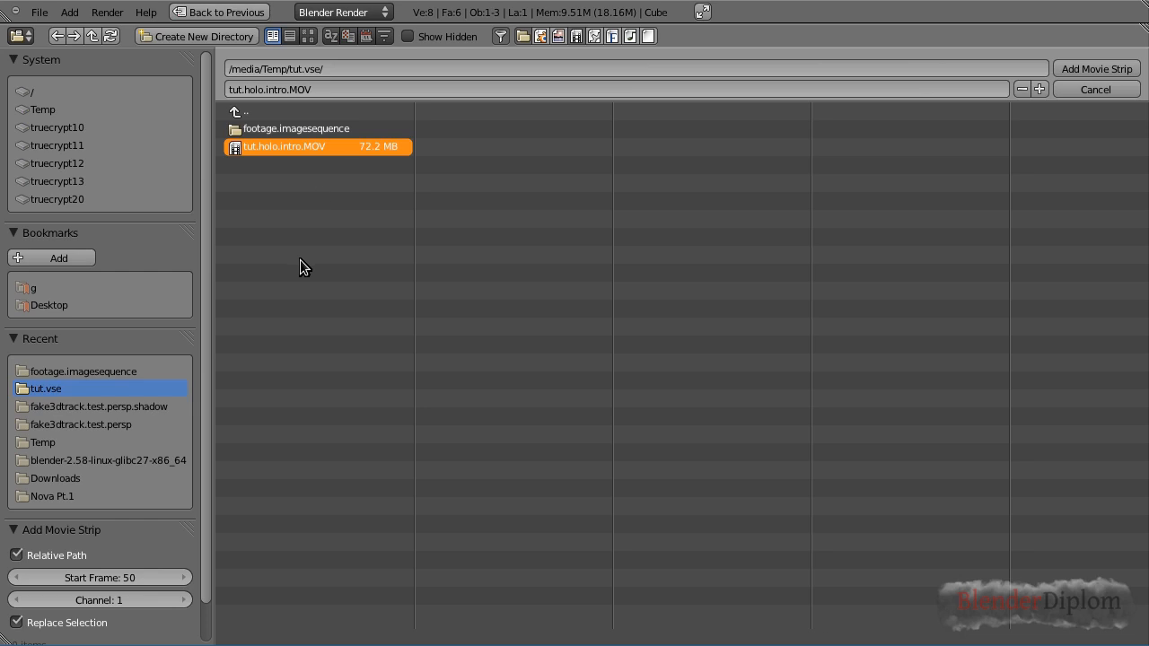
{"action": "left_click", "coordinate": [1080, 68]}
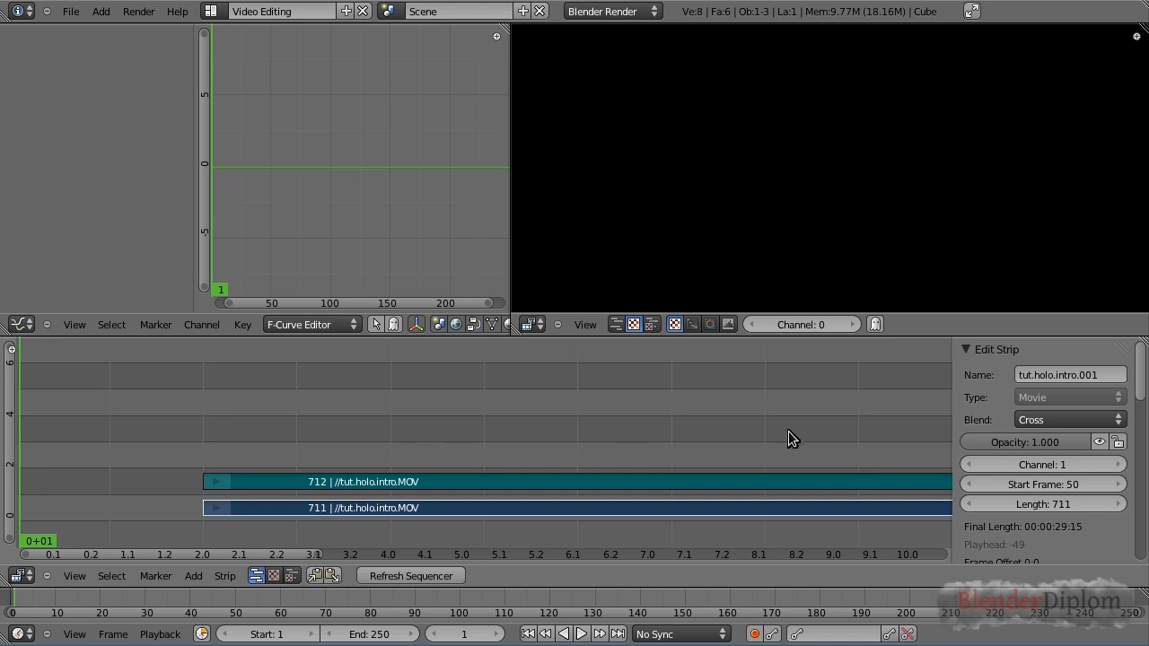
Review the imported footage by scrubbing through the sequencer timeline and playing it back
{"action": "middle_click_drag", "start_coordinate": [776, 423], "coordinate": [743, 365]}
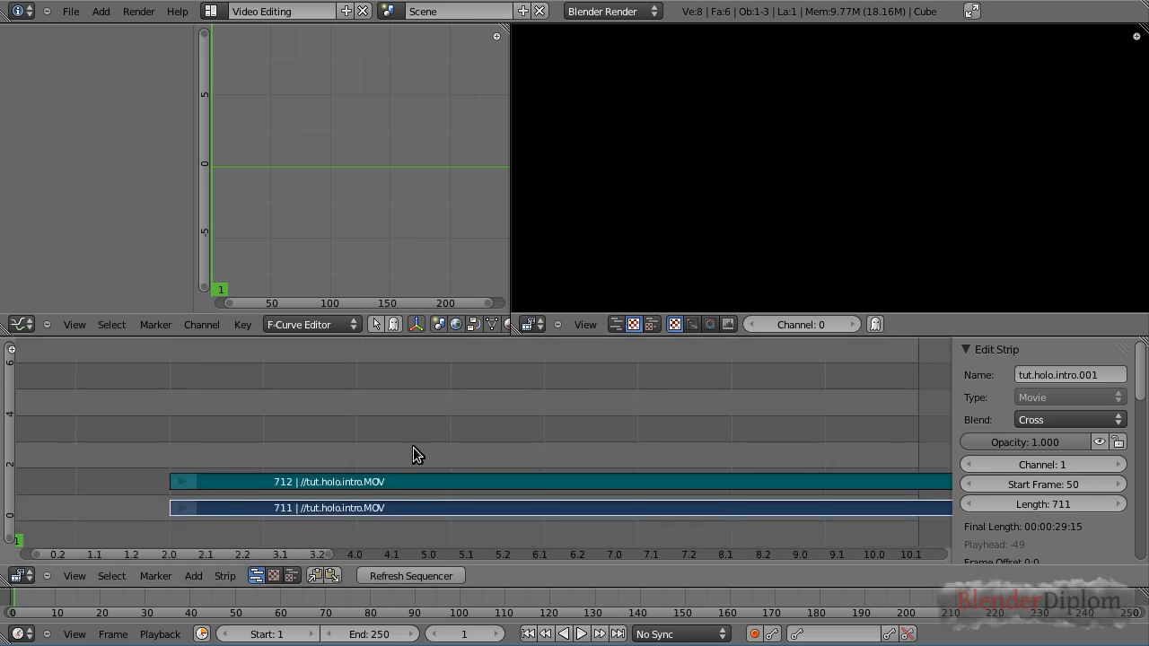
{"action": "scroll", "coordinate": [378, 466], "scroll_direction": "up", "scroll_amount": 4}
{"action": "scroll", "coordinate": [383, 464], "scroll_direction": "down", "scroll_amount": 3}
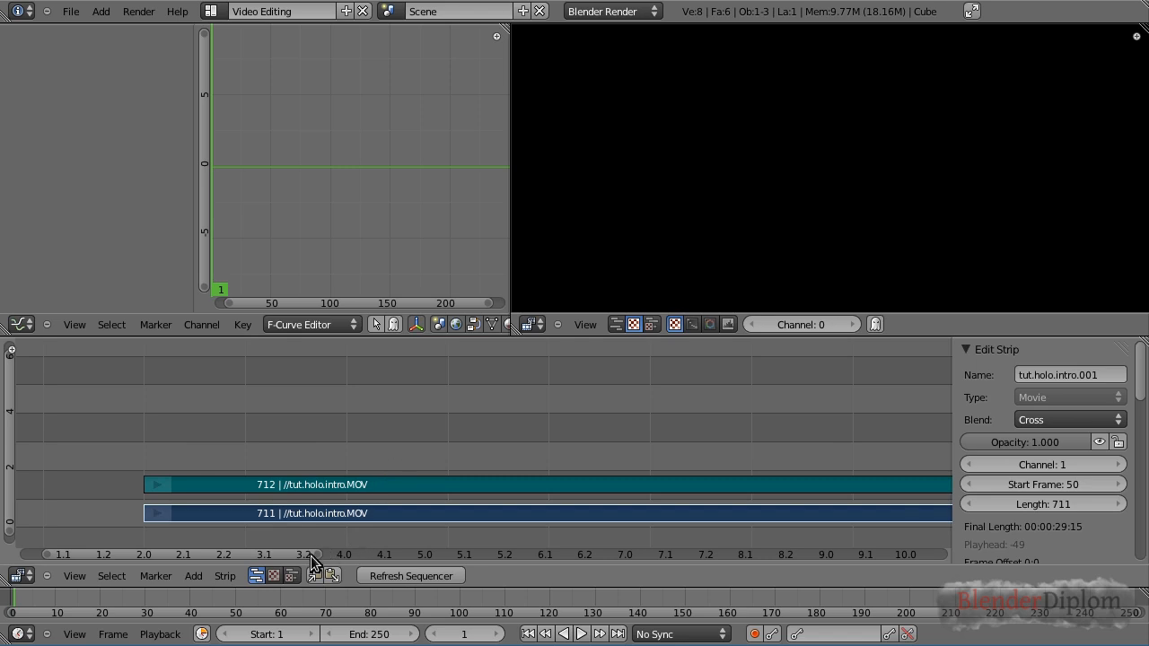
{"action": "left_click_drag", "start_coordinate": [317, 555], "coordinate": [958, 557]}
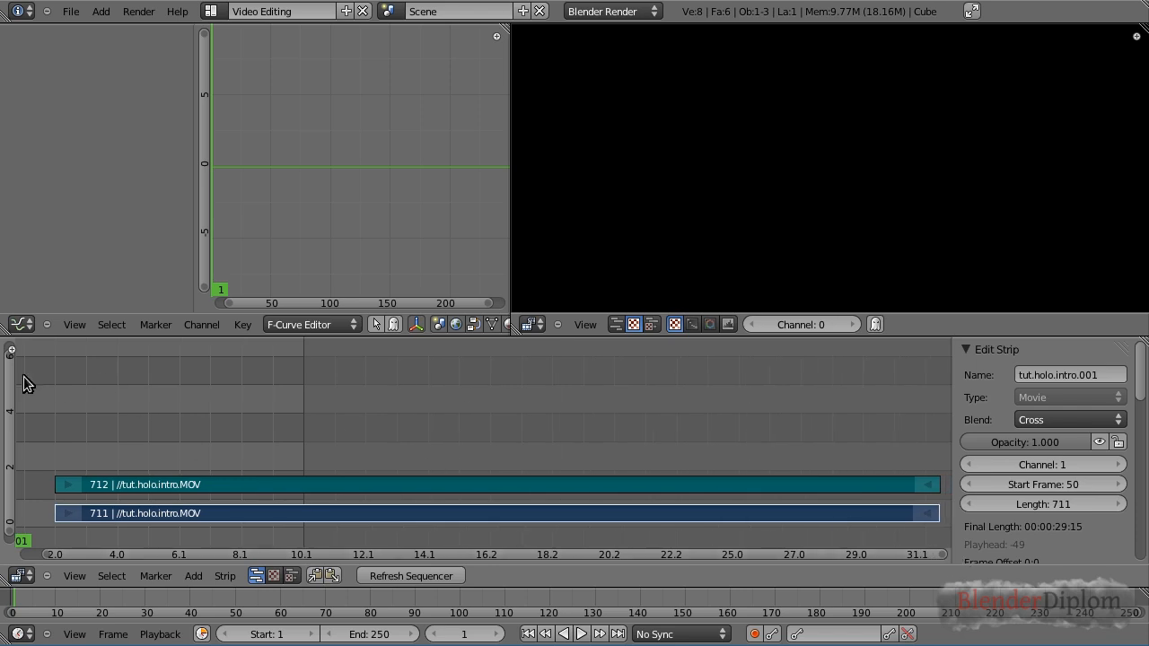
{"action": "left_click_drag", "start_coordinate": [10, 358], "coordinate": [13, 474]}
{"action": "mouse_move", "coordinate": [153, 389]}
{"action": "middle_mouse_down"}
{"action": "mouse_move", "coordinate": [223, 386]}
{"action": "mouse_move", "coordinate": [139, 385]}
{"action": "mouse_move", "coordinate": [176, 391]}
{"action": "middle_mouse_up"}
{"action": "left_click", "coordinate": [176, 391]}
{"action": "left_click_drag", "start_coordinate": [177, 391], "coordinate": [260, 400]}
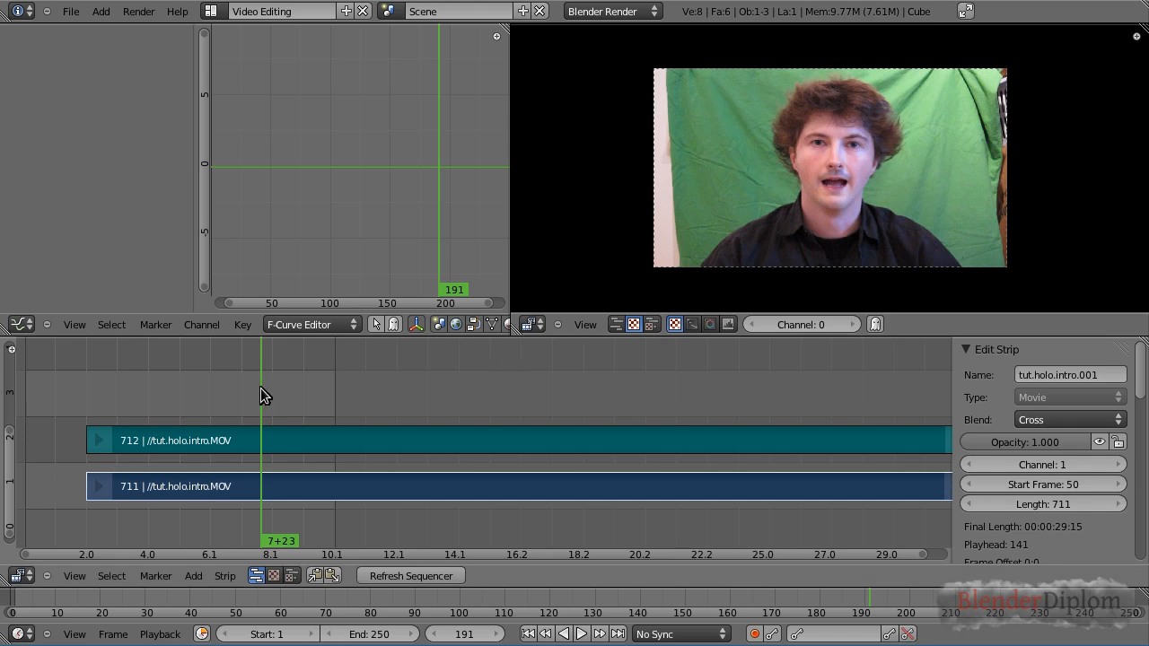
{"action": "key", "text": "alt+a"}
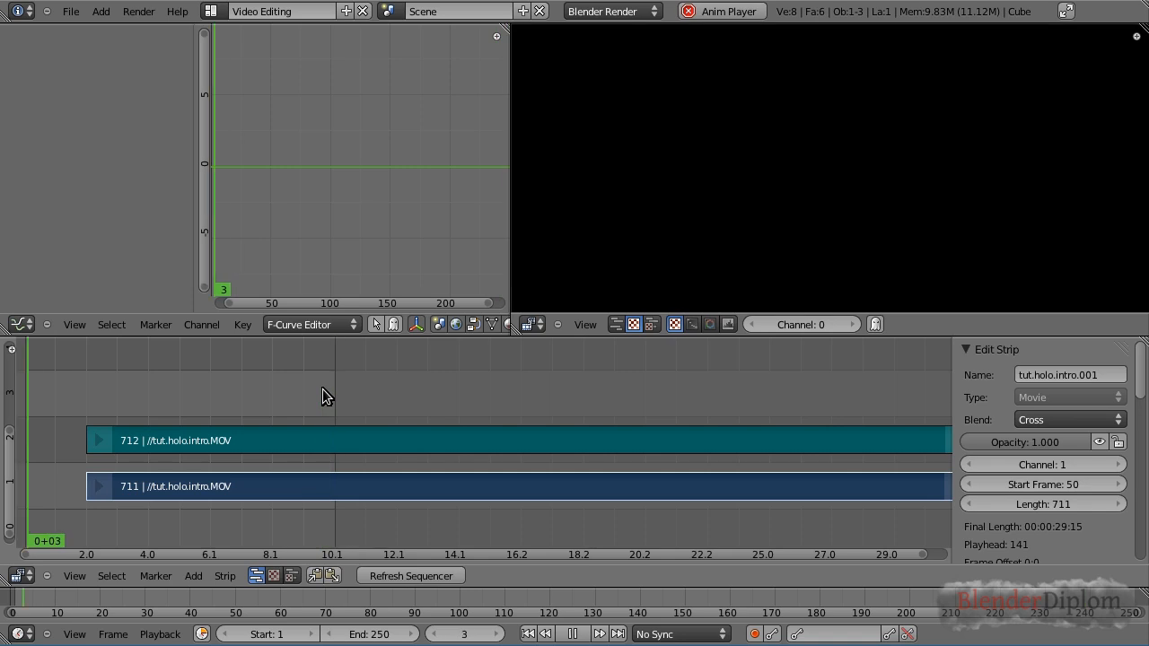
{"action": "key", "text": "alt+a"}
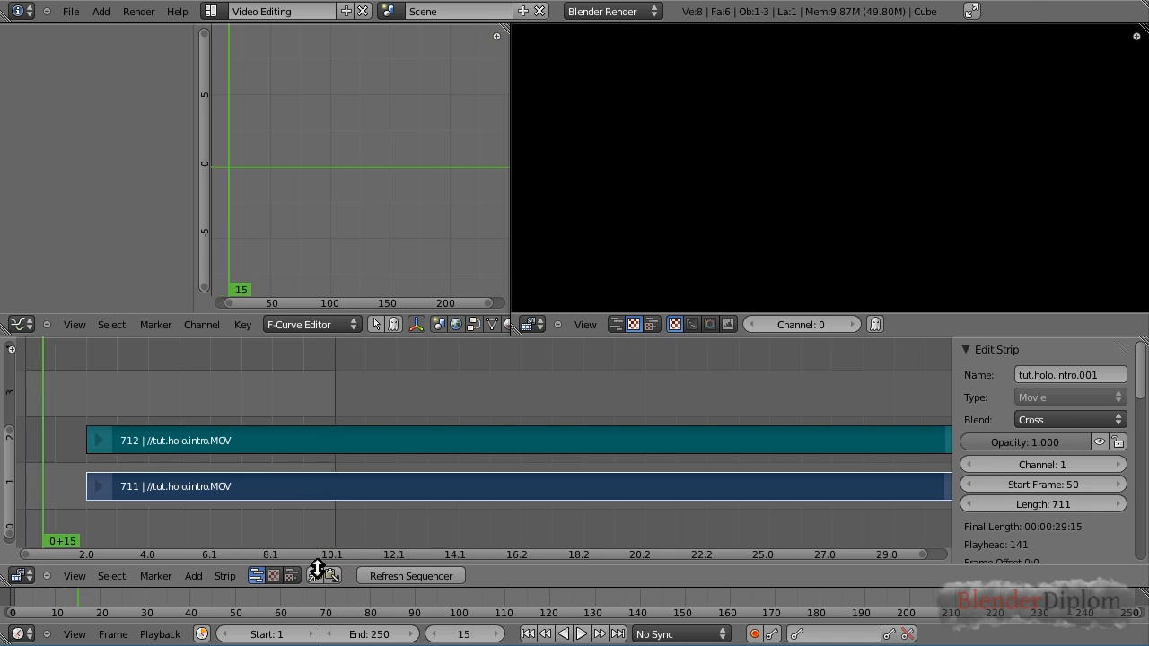
{"action": "left_click_drag", "start_coordinate": [329, 554], "coordinate": [306, 554]}
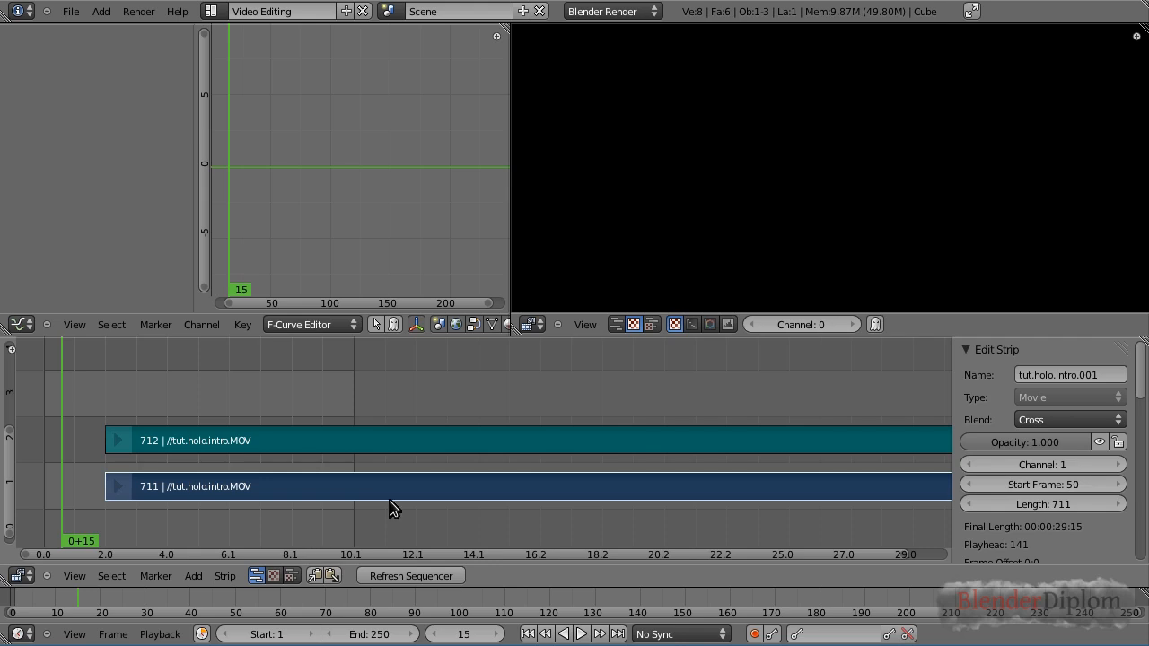
{"action": "mouse_move", "coordinate": [78, 407]}
{"action": "left_mouse_down"}
{"action": "mouse_move", "coordinate": [55, 409]}
{"action": "mouse_move", "coordinate": [68, 411]}
{"action": "left_mouse_up"}
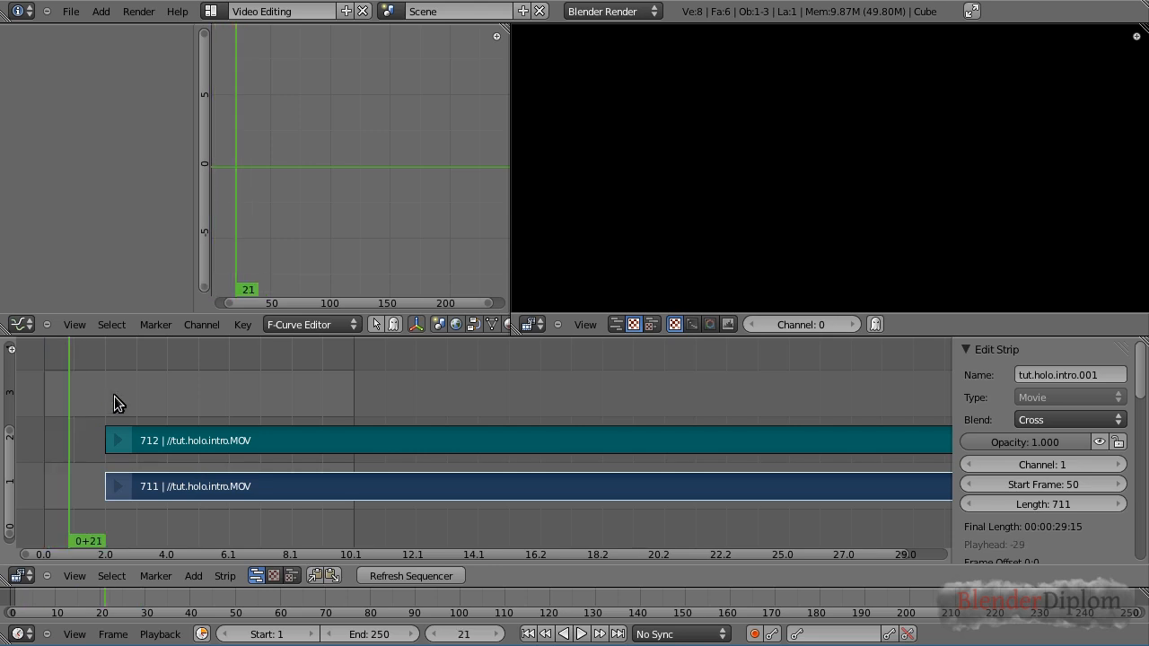
{"action": "left_click", "coordinate": [161, 400]}
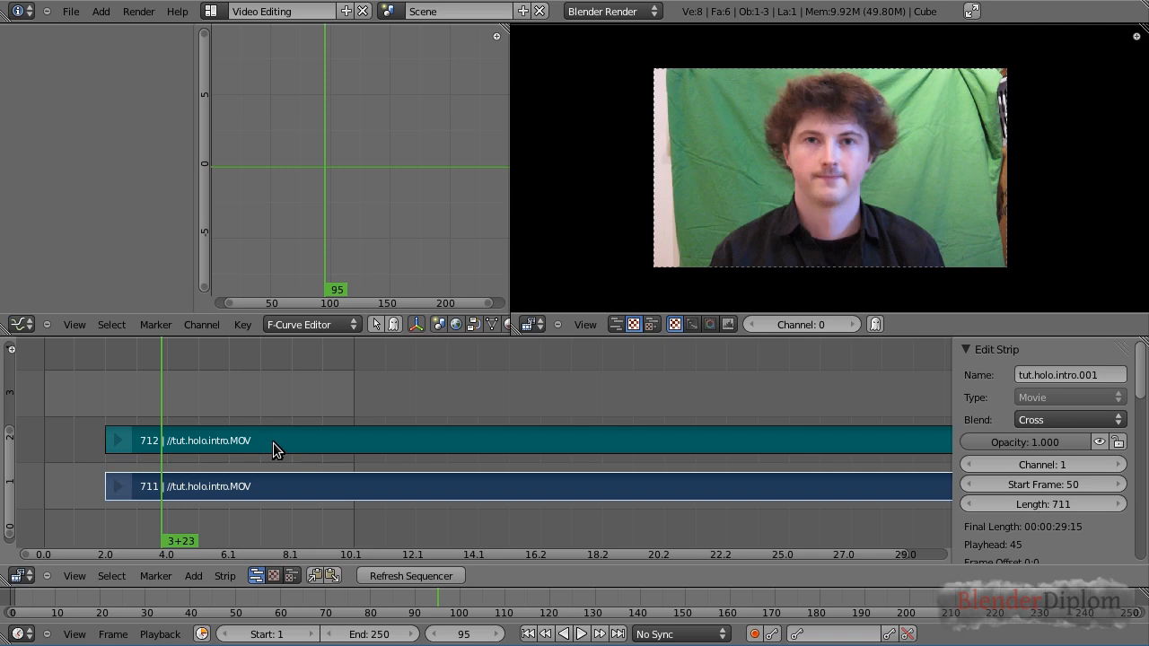
{"action": "scroll", "coordinate": [766, 236], "scroll_direction": "up", "scroll_amount": 2}
{"action": "scroll", "coordinate": [766, 235], "scroll_direction": "up", "scroll_amount": 1}
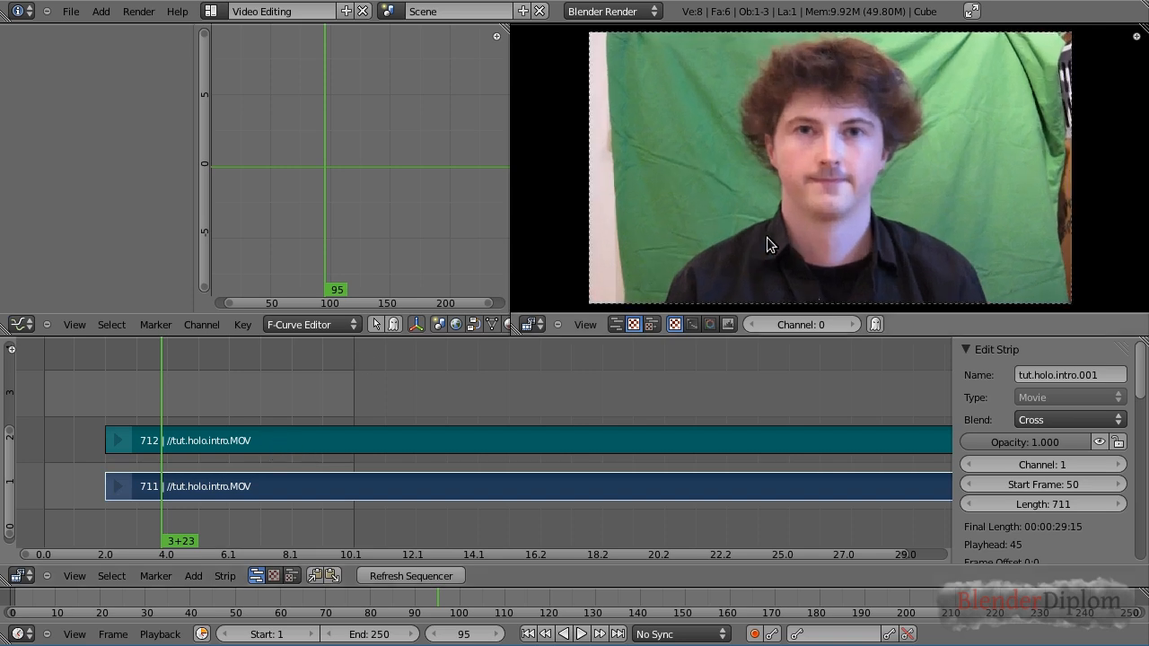
Select both the movie and sound strips and move them to start at frame 1
{"action": "right_click", "coordinate": [249, 440]}
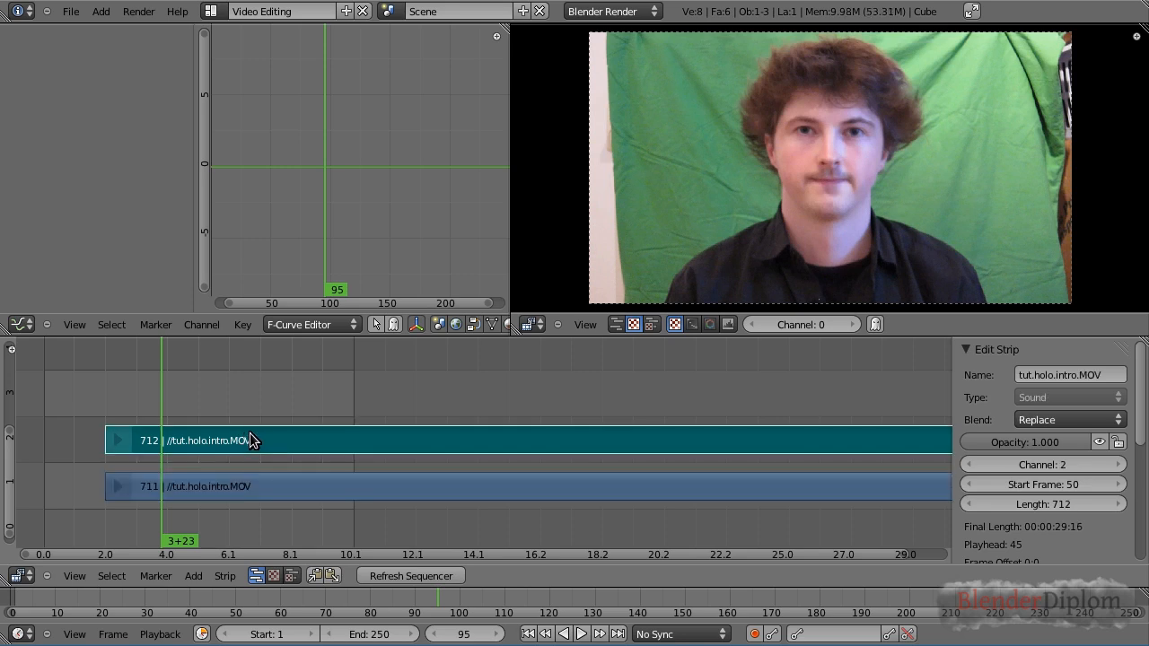
{"action": "right_click", "coordinate": [260, 486]}
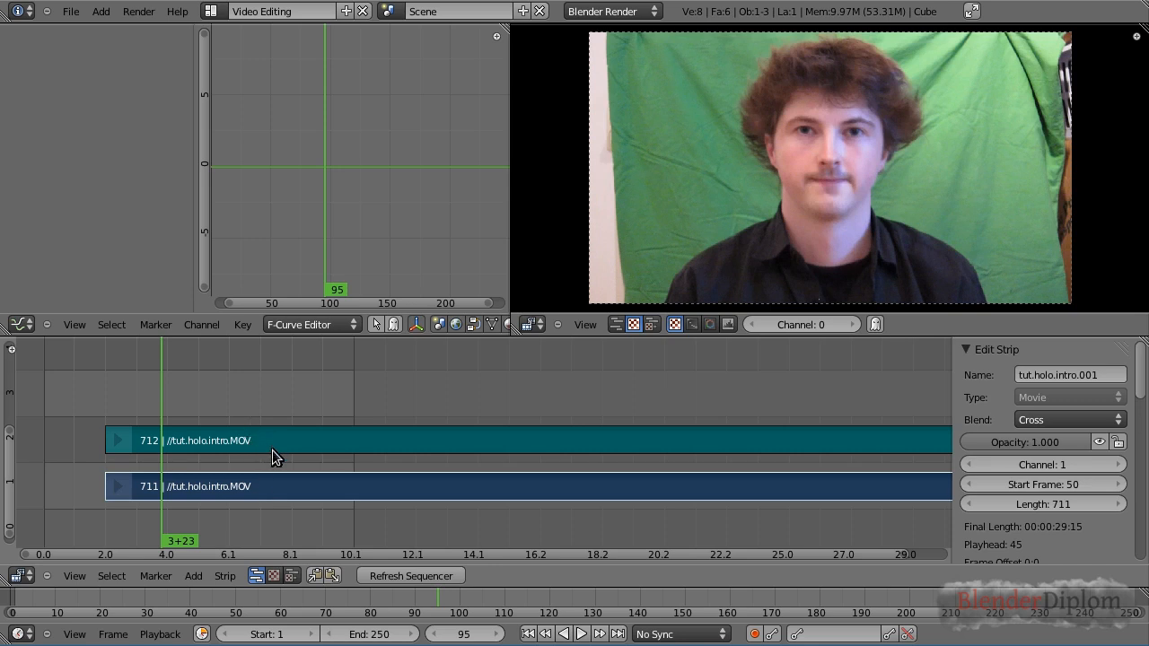
{"action": "key", "text": "g"}
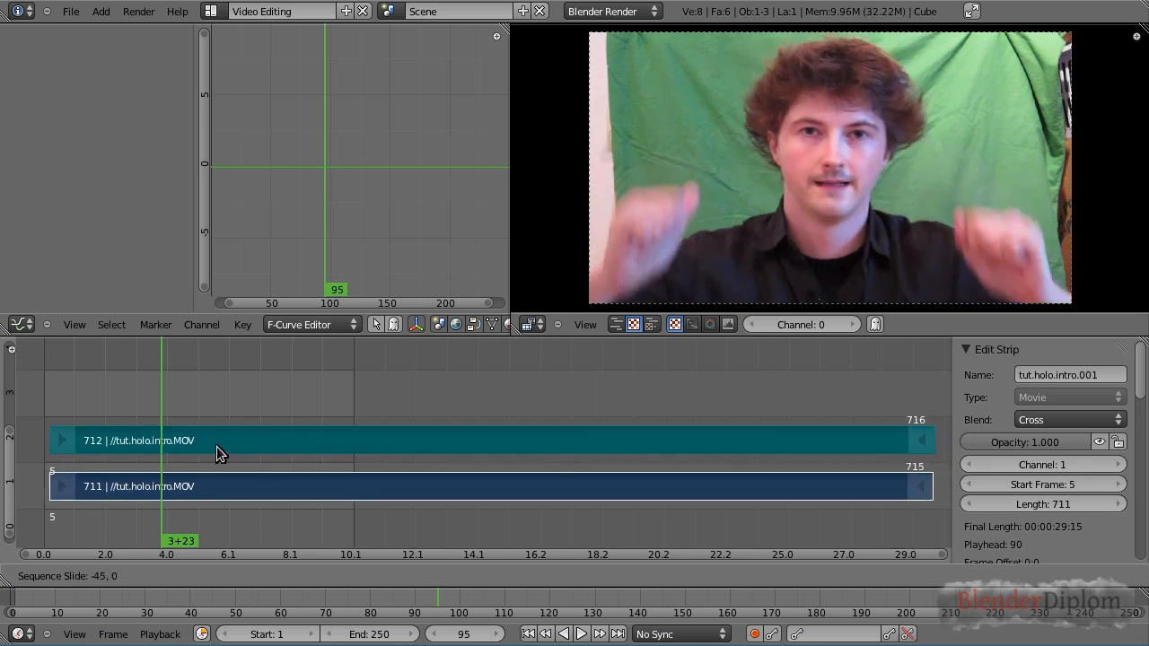
{"action": "left_click", "coordinate": [210, 447]}
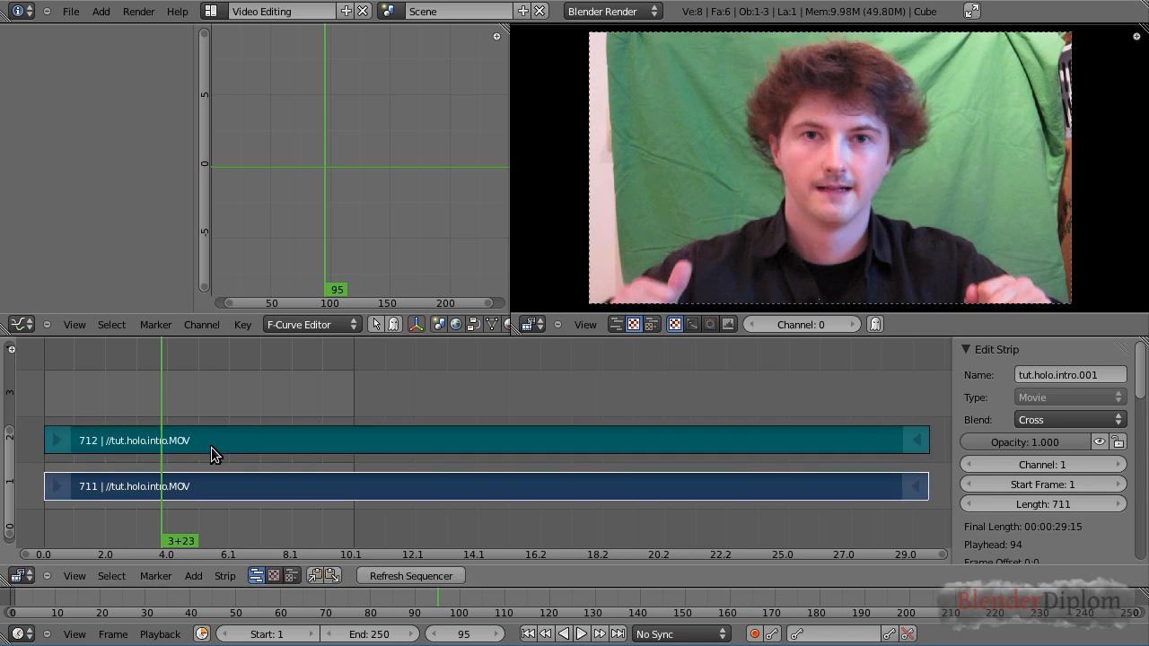
Set the scene's end frame to 500
{"action": "left_click_drag", "start_coordinate": [69, 406], "coordinate": [47, 406]}
{"action": "left_click", "coordinate": [109, 406]}
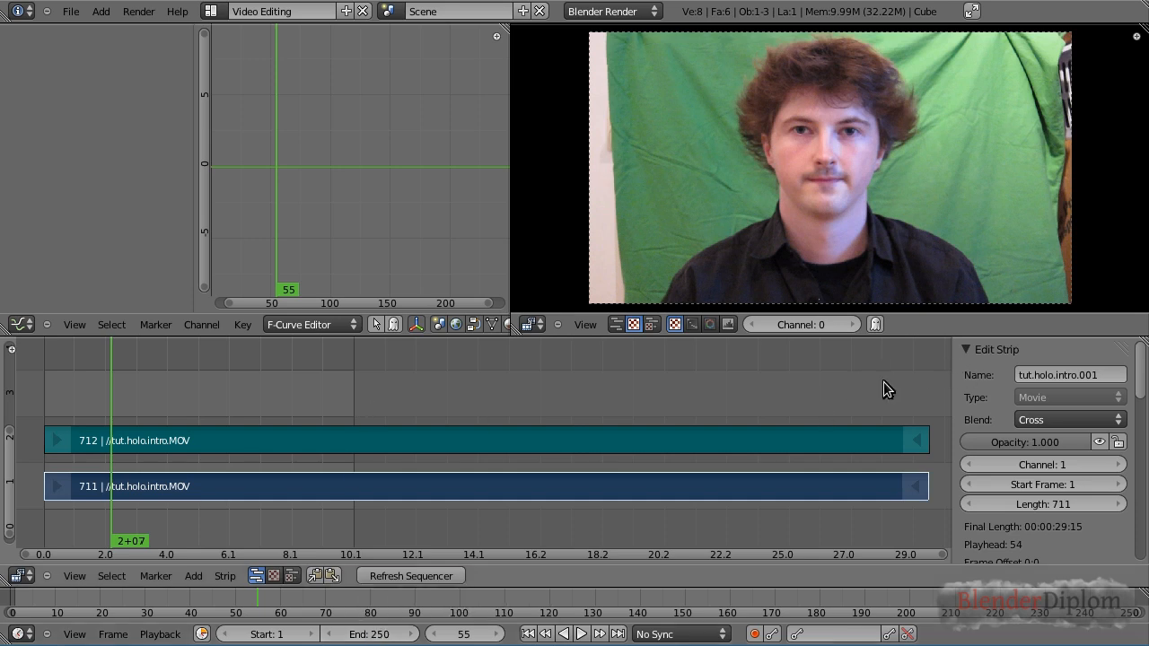
{"action": "left_click_drag", "start_coordinate": [895, 374], "coordinate": [521, 373]}
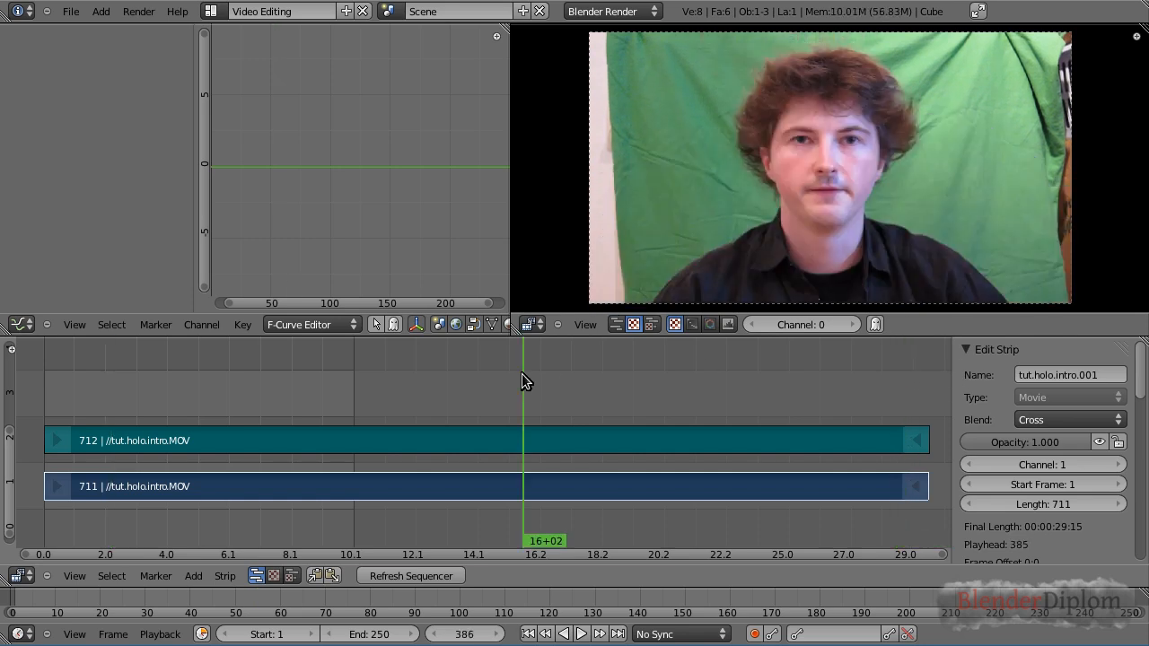
{"action": "left_click", "coordinate": [373, 635]}
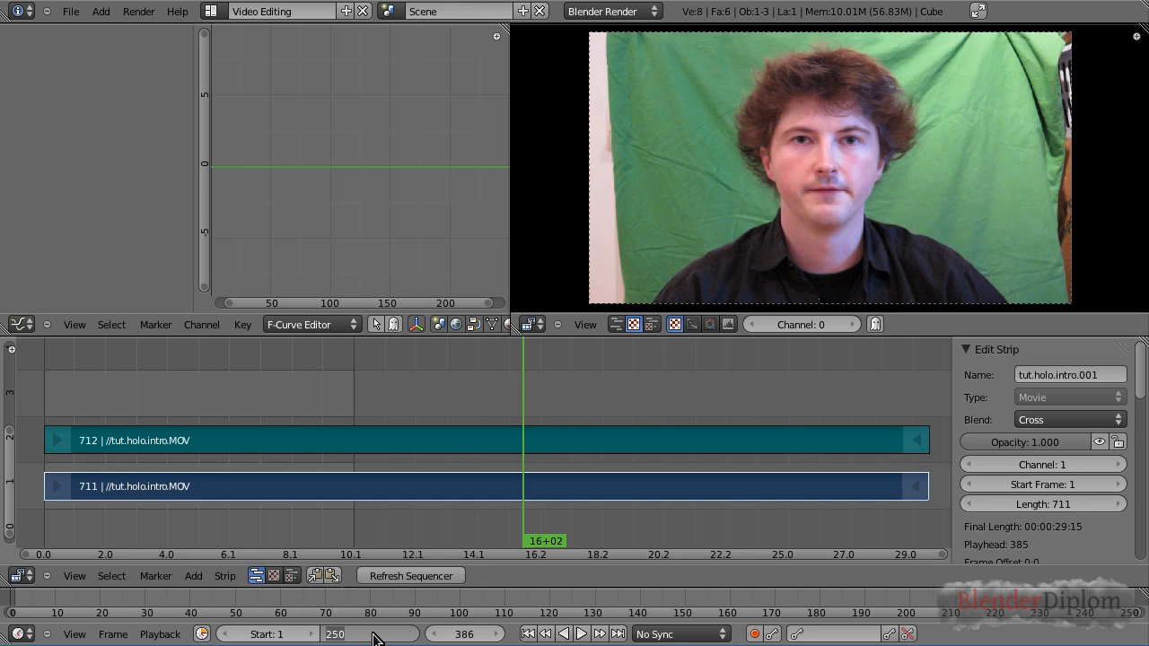
{"action": "type", "text": "500"}
{"action": "key", "text": "Return"}
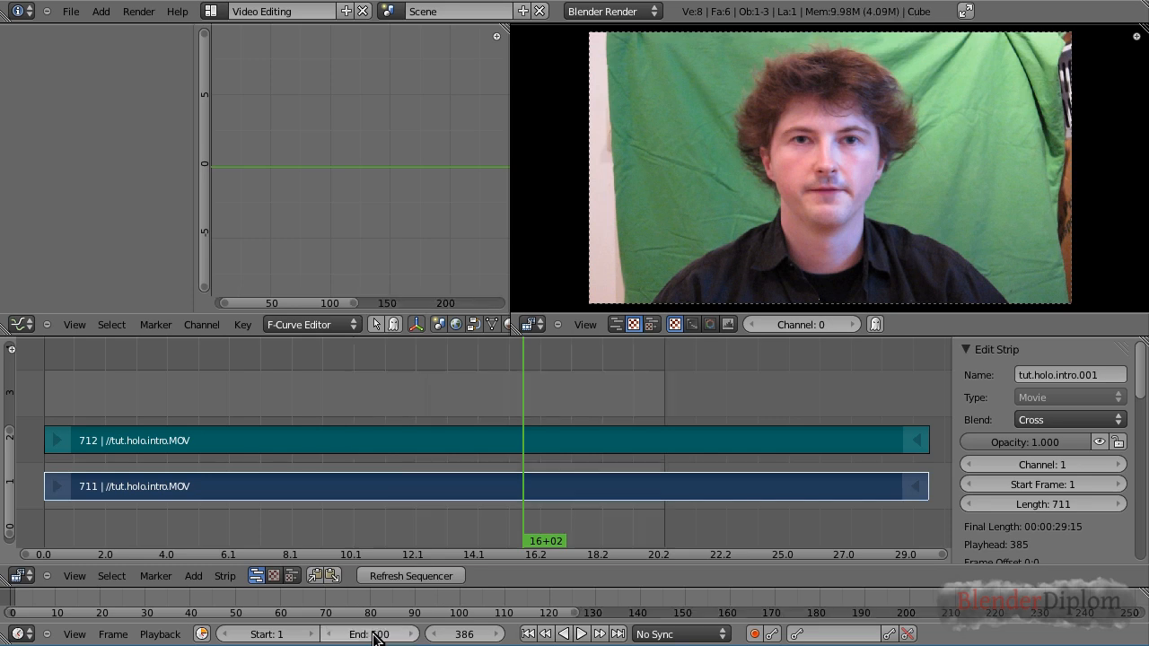
Select the sound strip and enable Caching in its sound settings
{"action": "left_click_drag", "start_coordinate": [451, 382], "coordinate": [552, 375]}
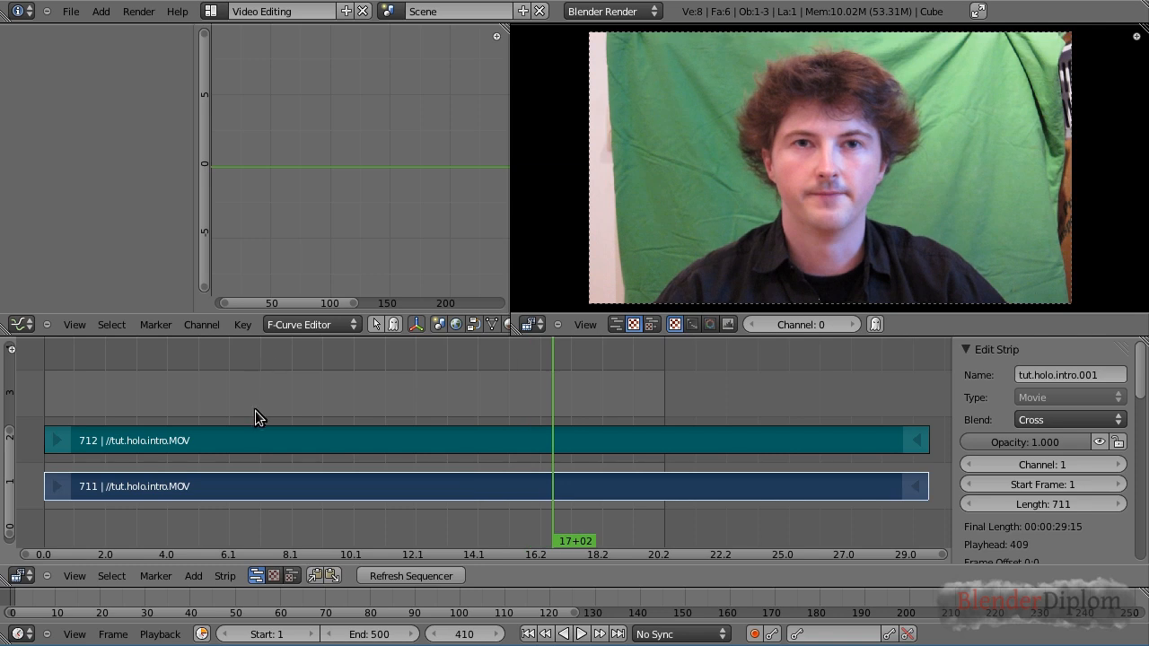
{"action": "right_click", "coordinate": [237, 489]}
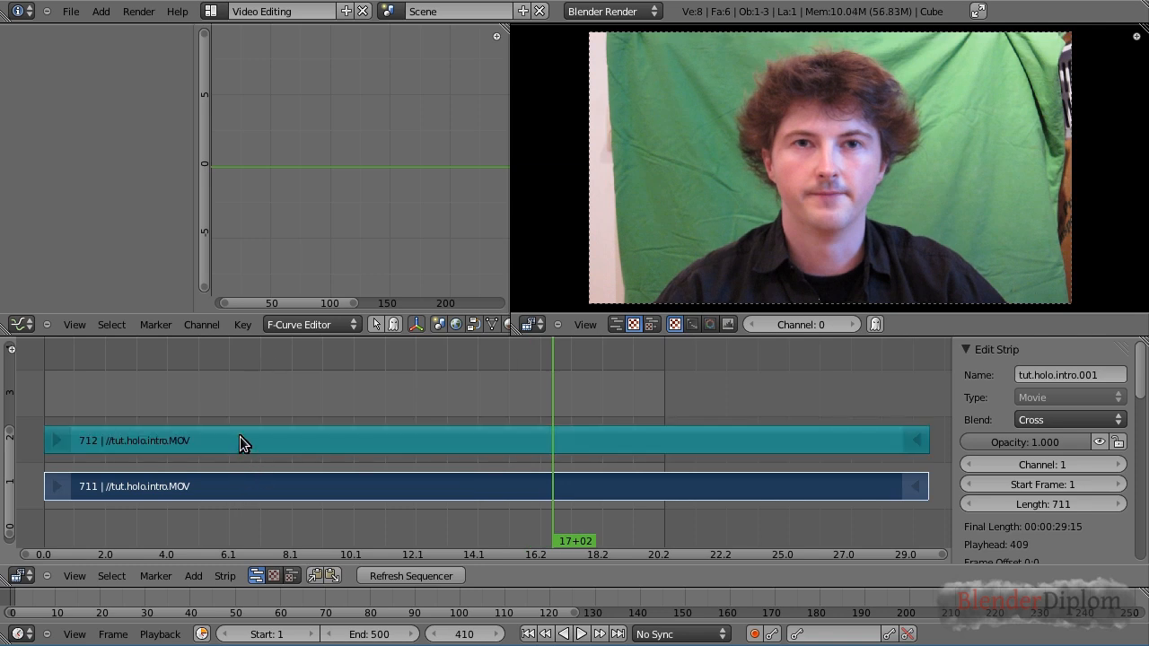
{"action": "right_click", "coordinate": [238, 440]}
{"action": "right_click", "coordinate": [257, 492]}
{"action": "right_click", "coordinate": [255, 441]}
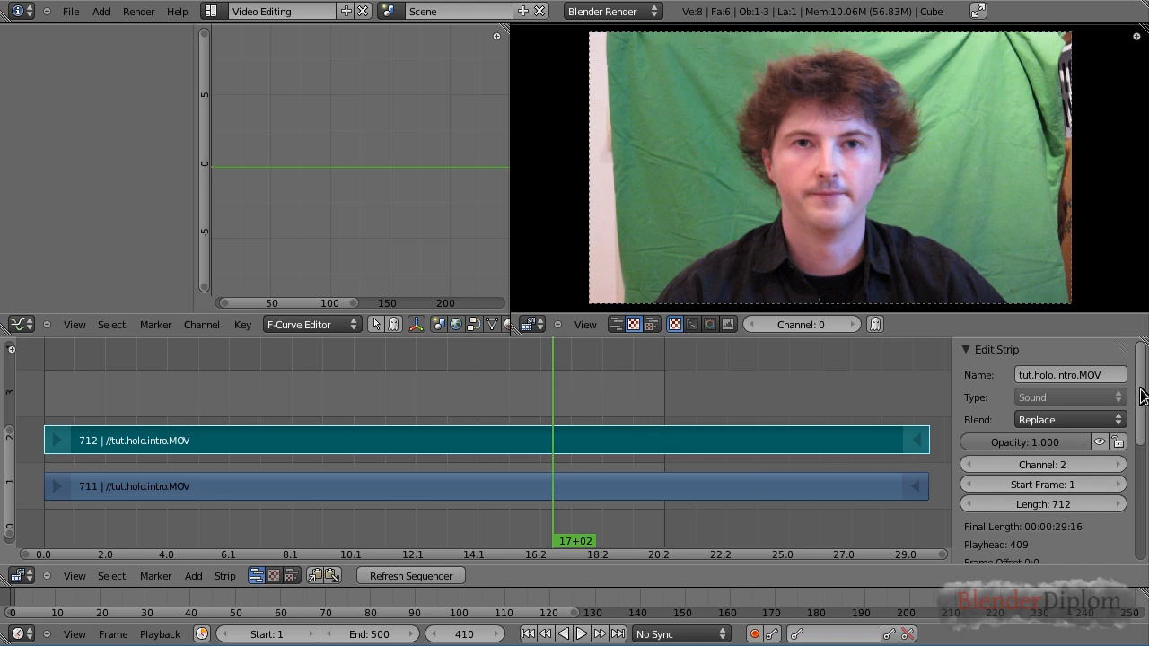
{"action": "left_click_drag", "start_coordinate": [1142, 397], "coordinate": [1140, 525]}
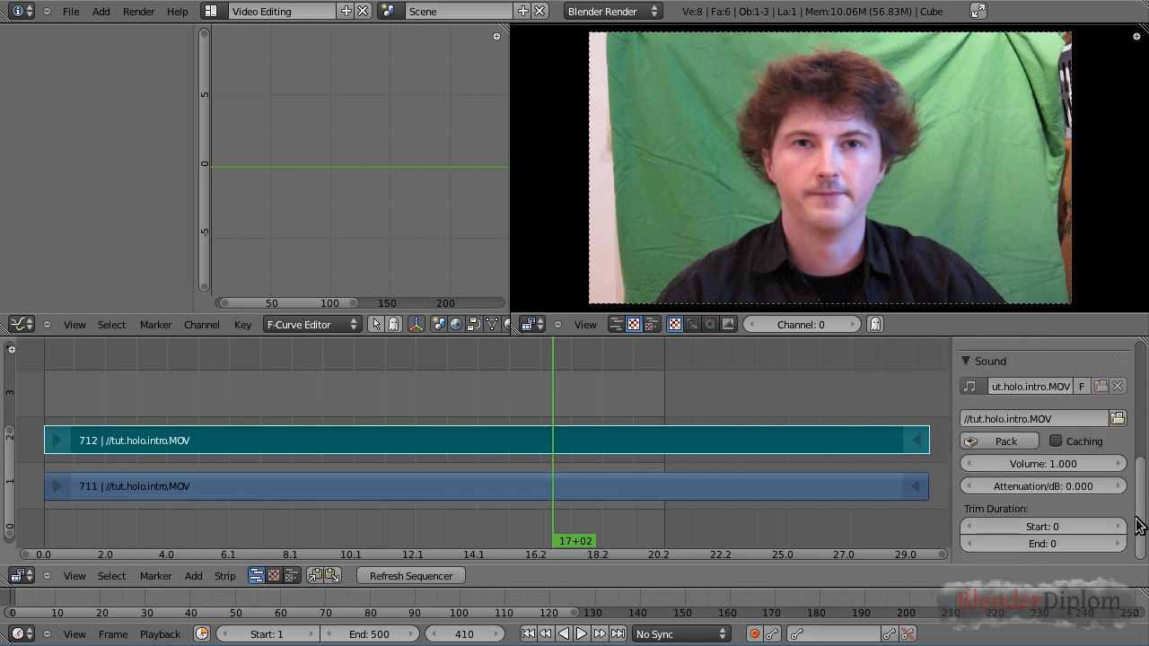
{"action": "left_click", "coordinate": [1057, 442]}
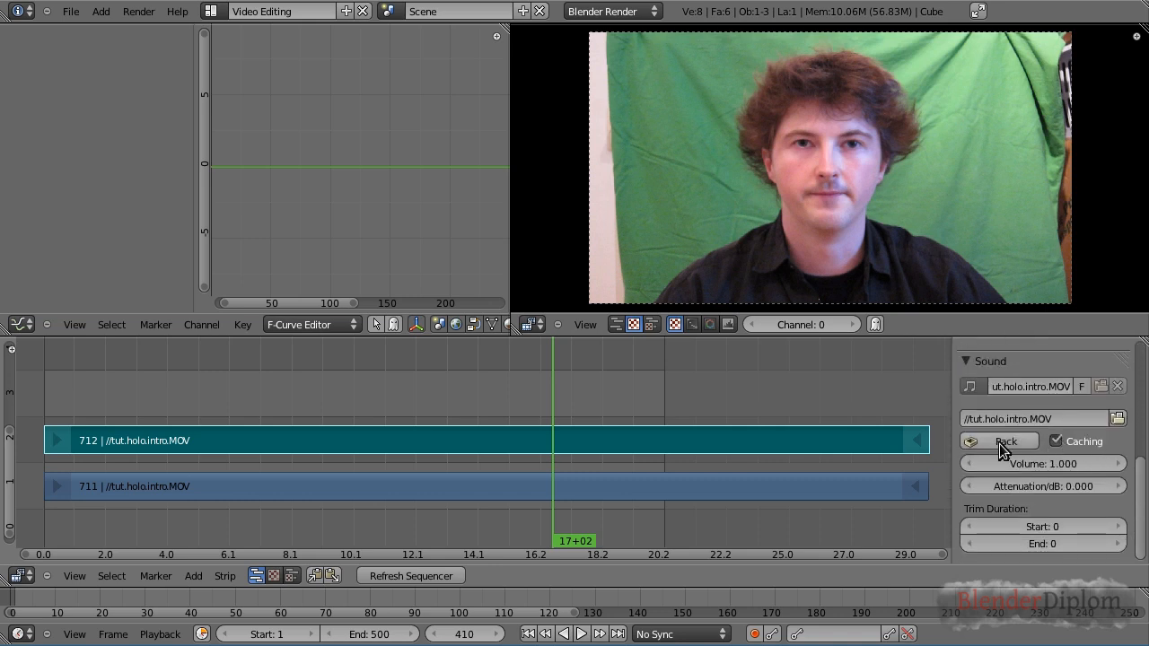
Scrub and play back the start of the timeline to review the footage with its audio
{"action": "left_click", "coordinate": [350, 403]}
{"action": "left_click_drag", "start_coordinate": [350, 411], "coordinate": [332, 410]}
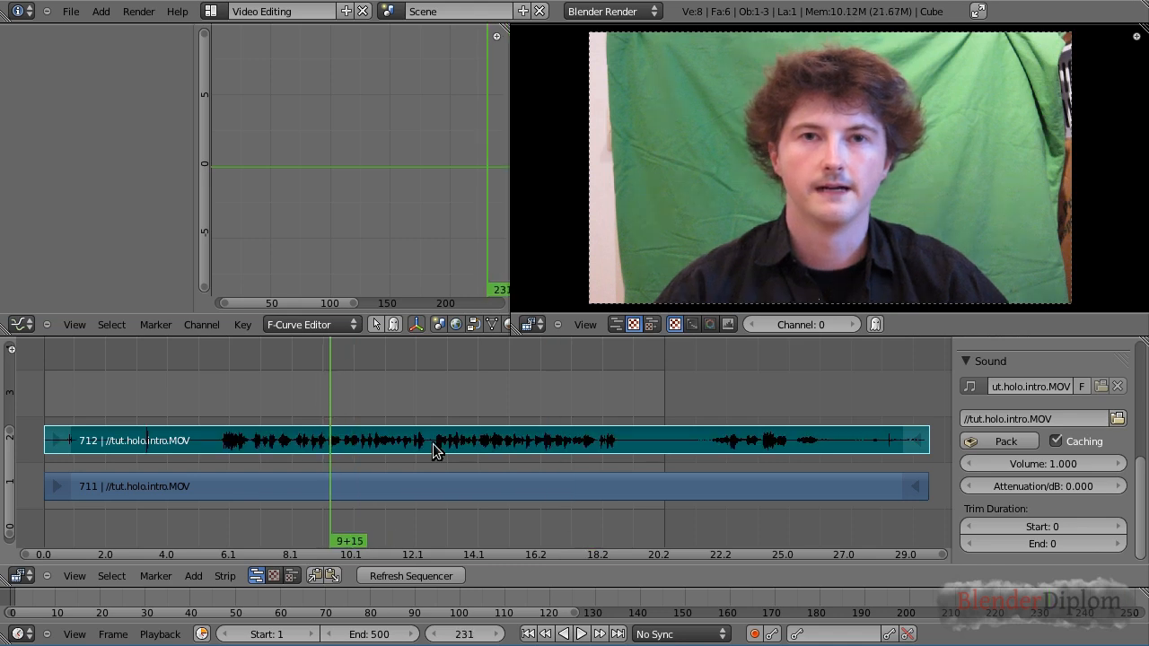
{"action": "left_click", "coordinate": [214, 406]}
{"action": "key", "text": "alt+a"}
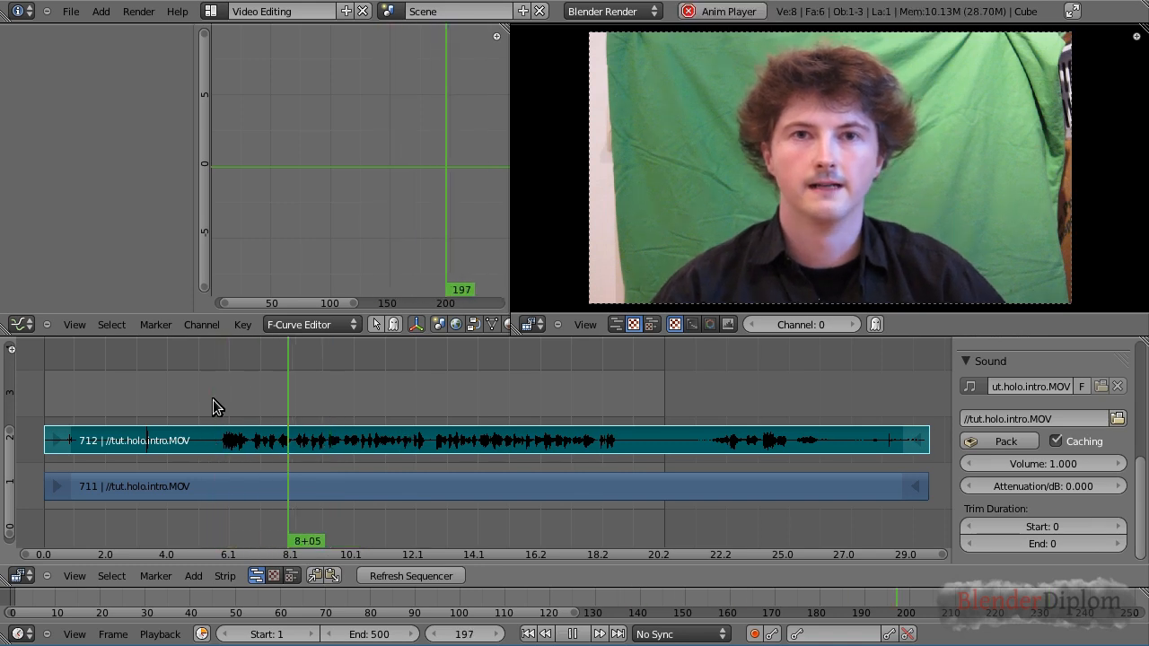
{"action": "key", "text": "alt+a"}
{"action": "left_click", "coordinate": [123, 386]}
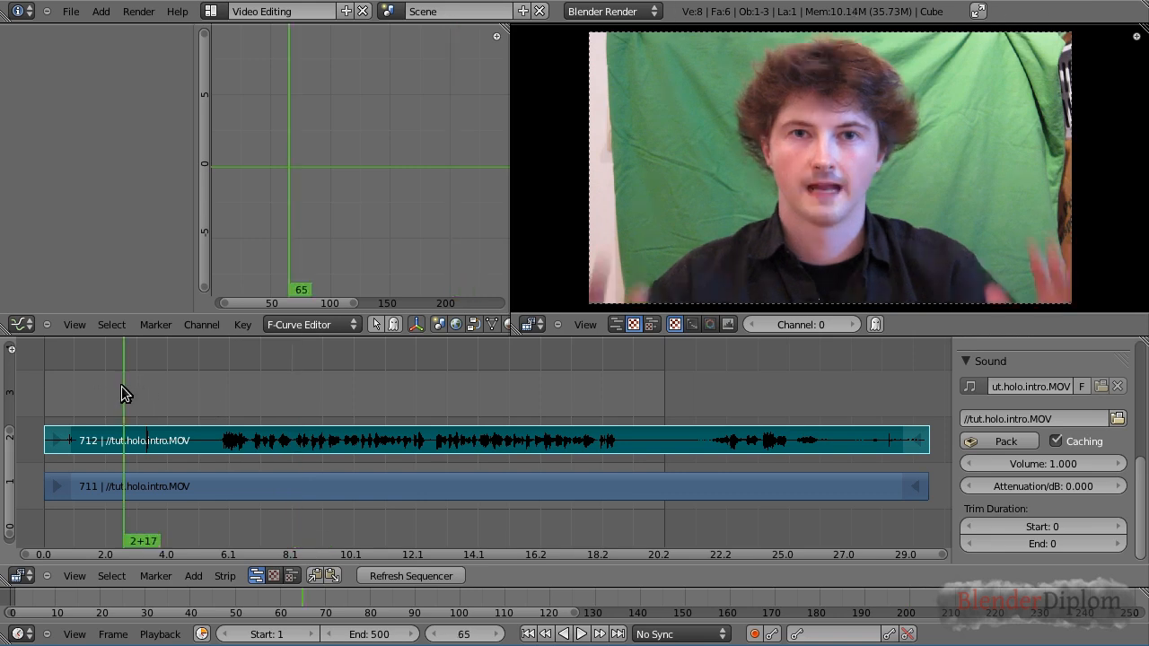
{"action": "left_click", "coordinate": [101, 386]}
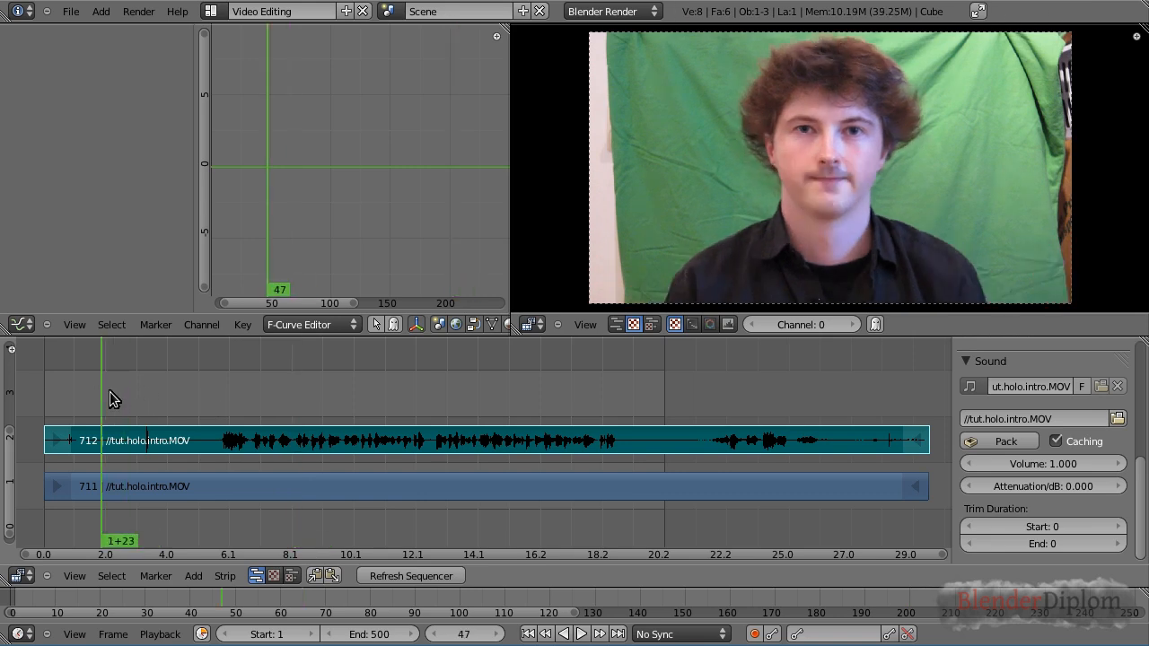
{"action": "key", "text": "alt+a"}
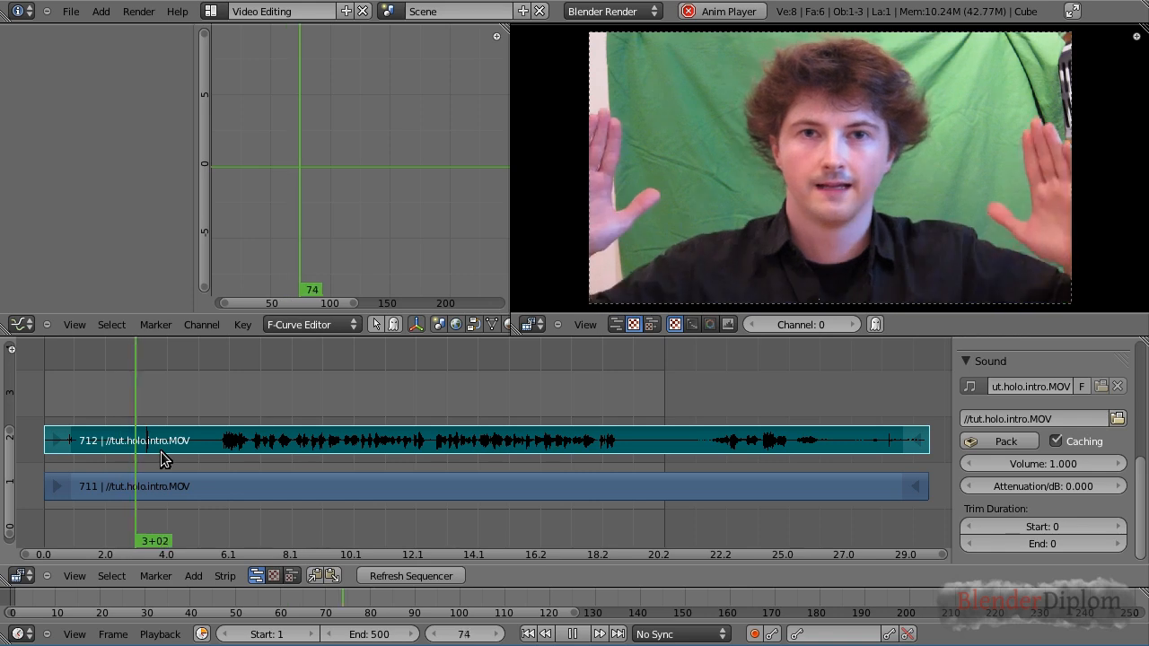
{"action": "left_click", "coordinate": [64, 411]}
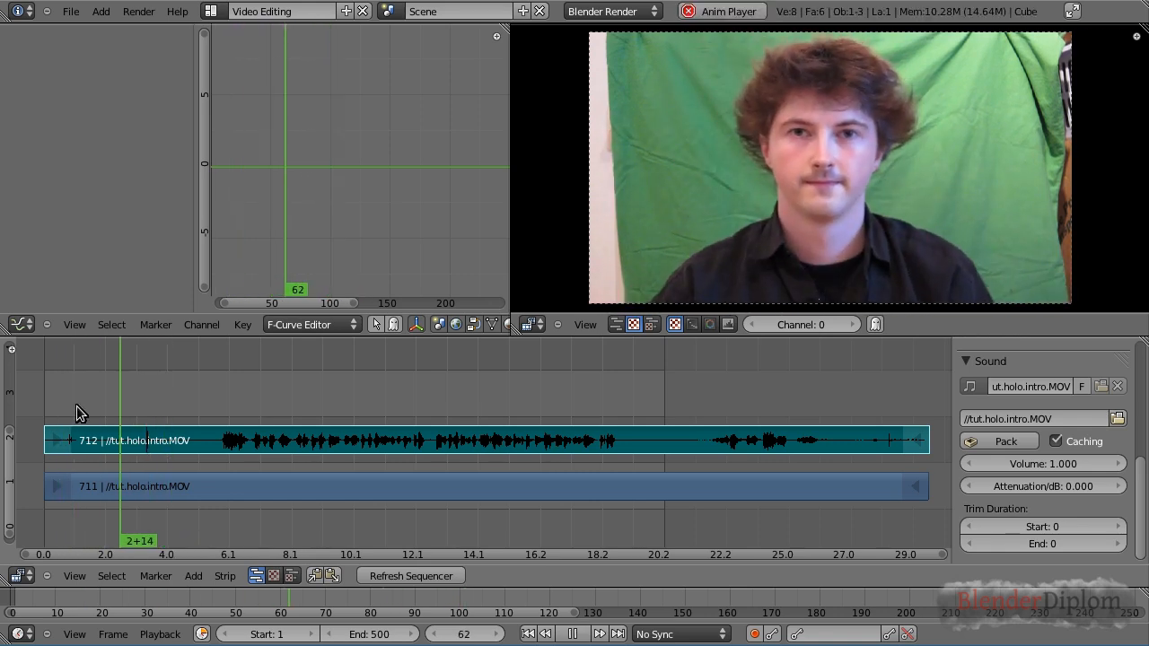
{"action": "key", "text": "alt+a"}
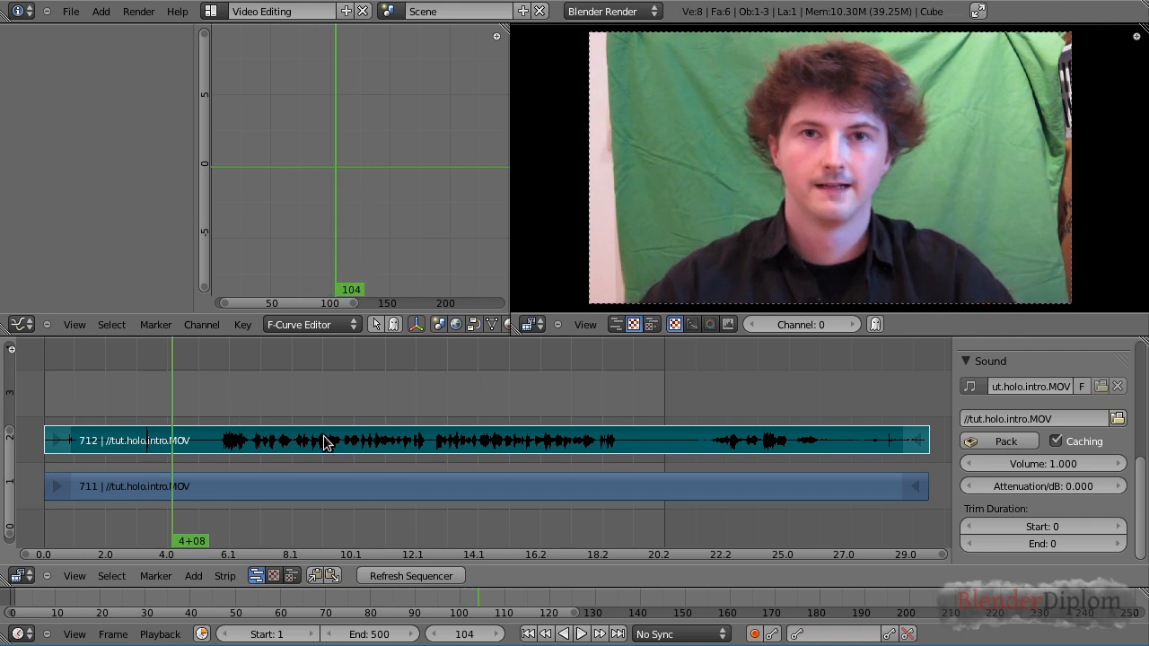
Enable Frame Dropping for timeline playback
{"action": "scroll", "coordinate": [817, 234], "scroll_direction": "up", "scroll_amount": 1}
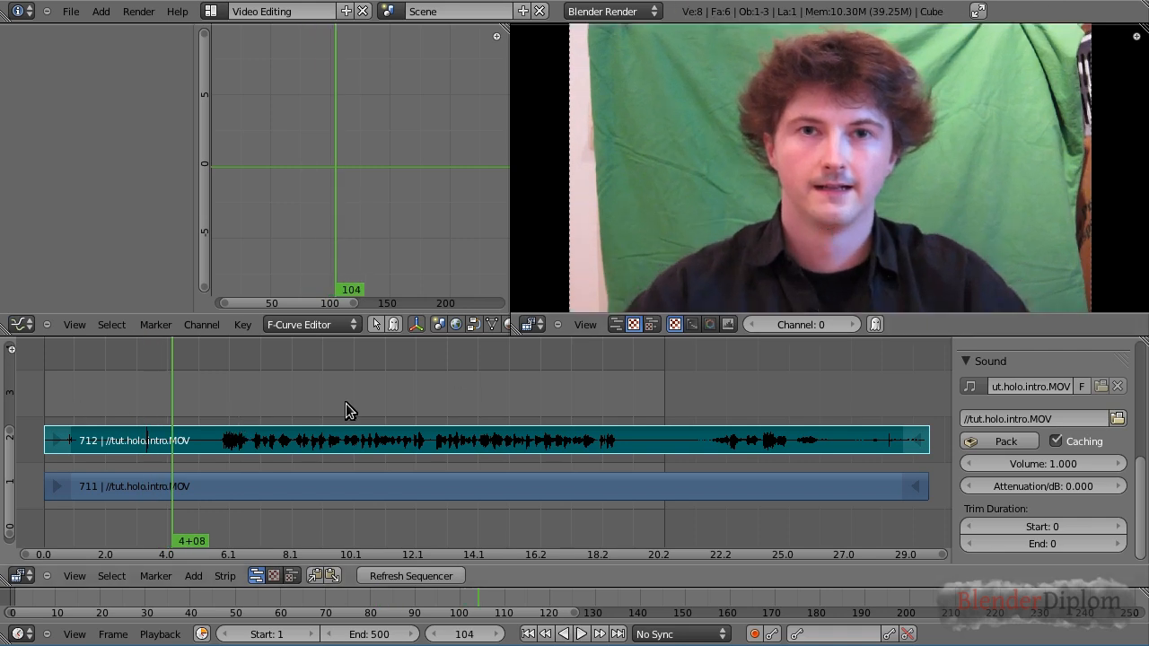
{"action": "left_click", "coordinate": [164, 636]}
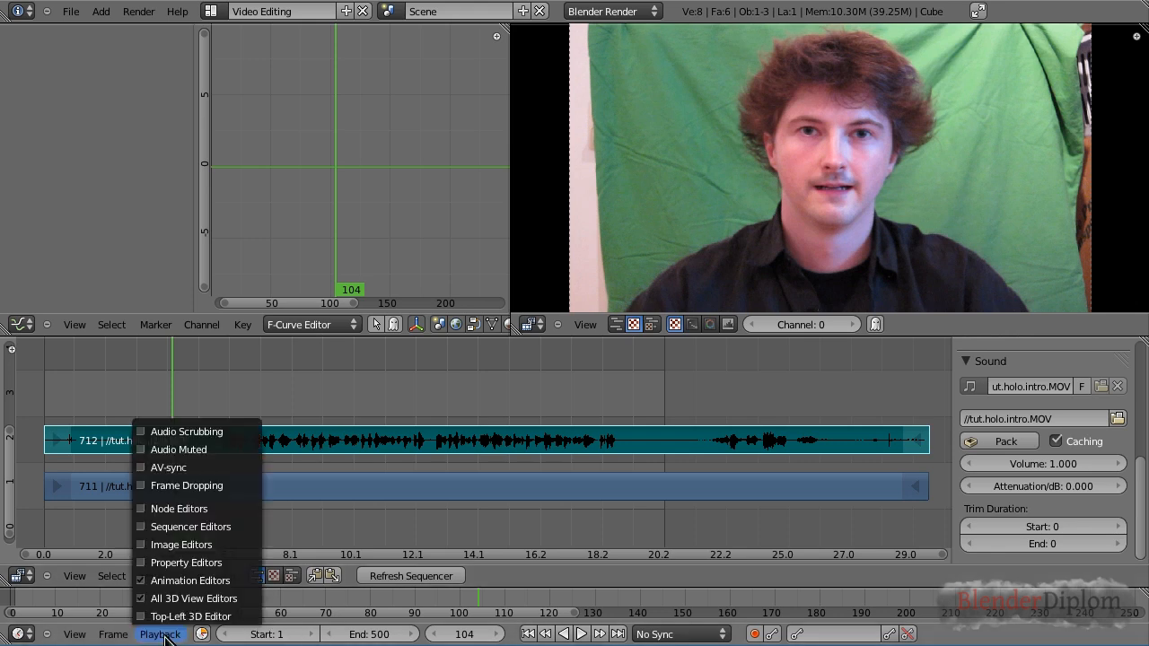
{"action": "left_click", "coordinate": [141, 485]}
Scrub and play back the timeline to review the footage playback speed
{"action": "left_click", "coordinate": [258, 406]}
{"action": "left_click_drag", "start_coordinate": [257, 406], "coordinate": [45, 403]}
{"action": "key", "text": "alt+a"}
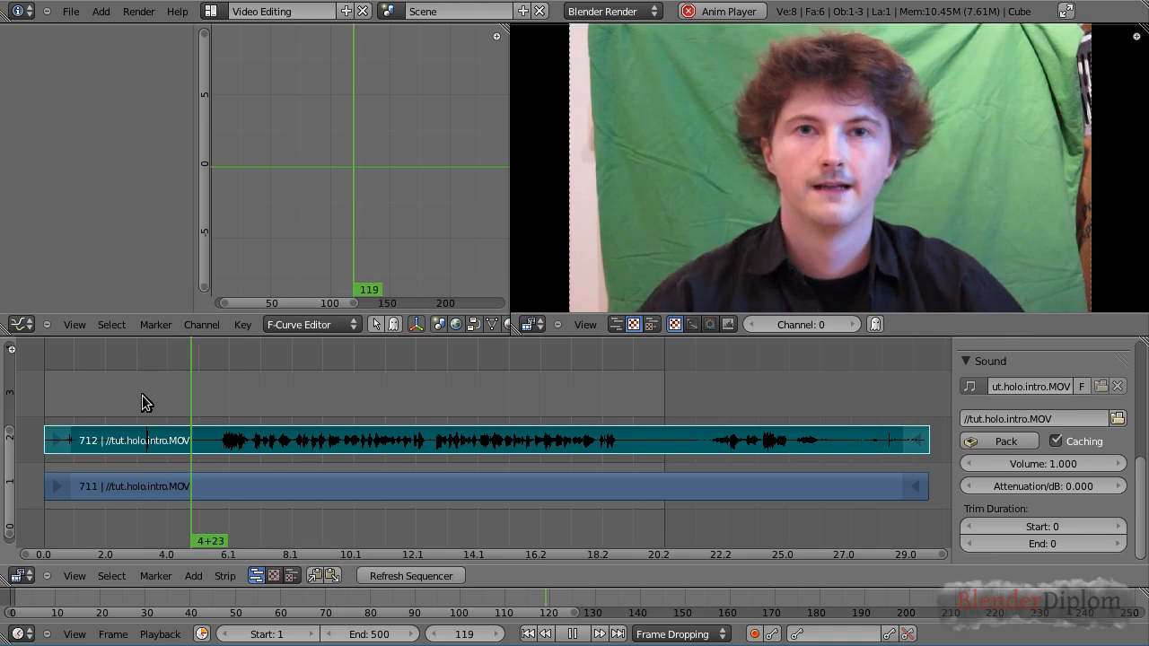
{"action": "key", "text": "alt+a"}
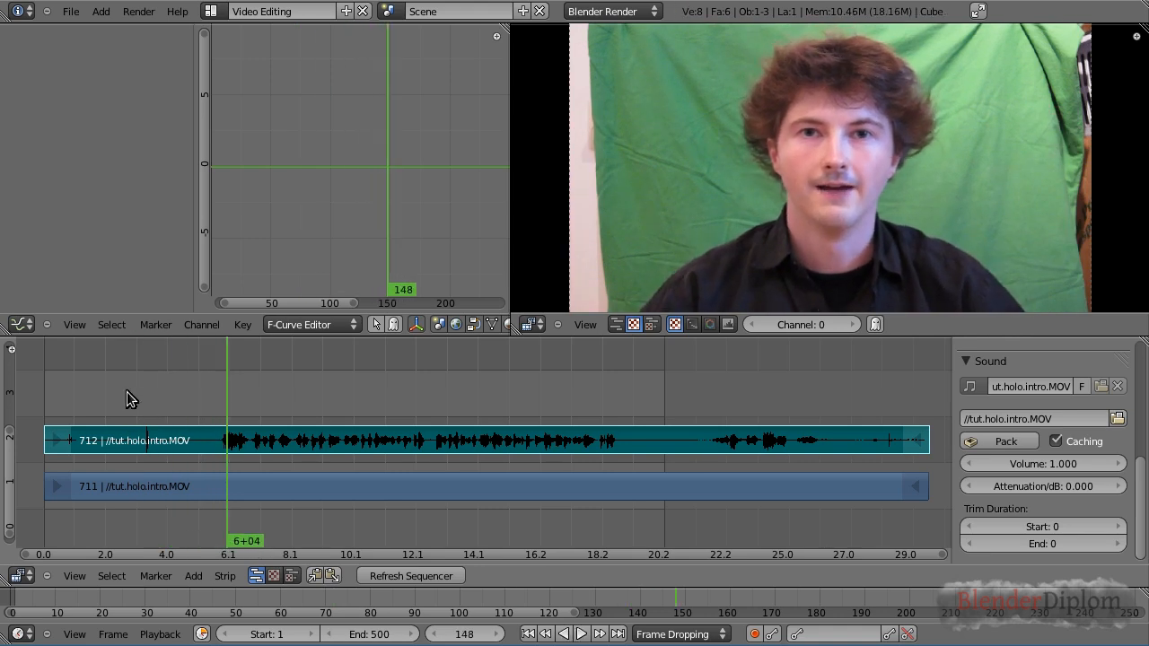
{"action": "left_click", "coordinate": [126, 390]}
{"action": "left_click", "coordinate": [145, 389]}
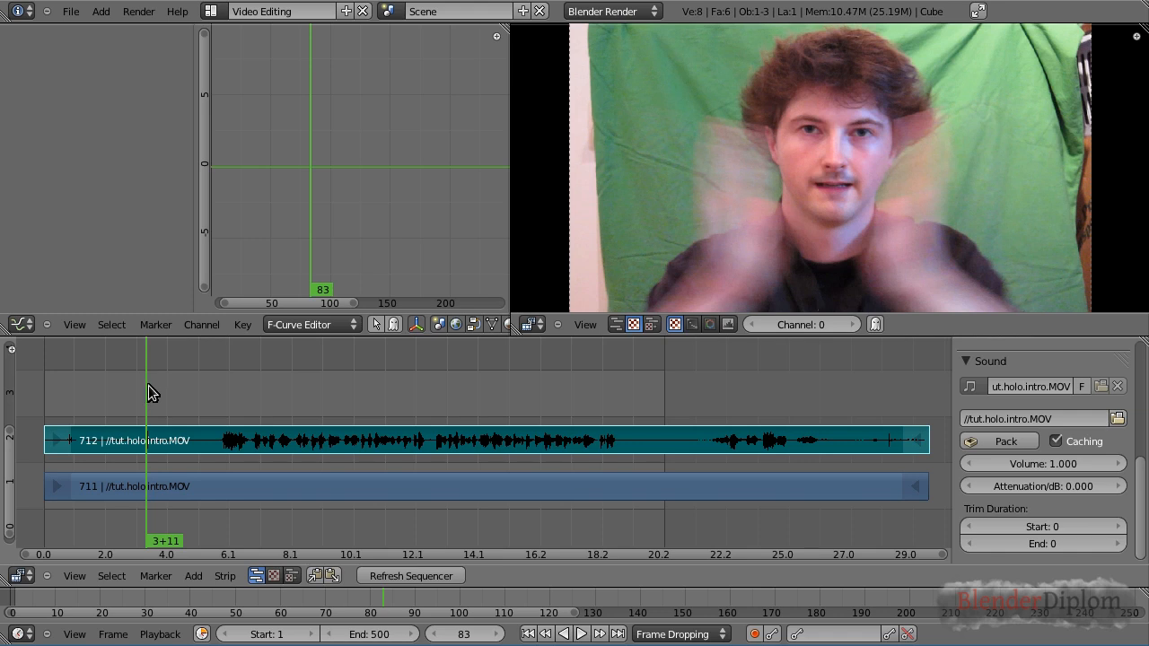
{"action": "left_click", "coordinate": [167, 403]}
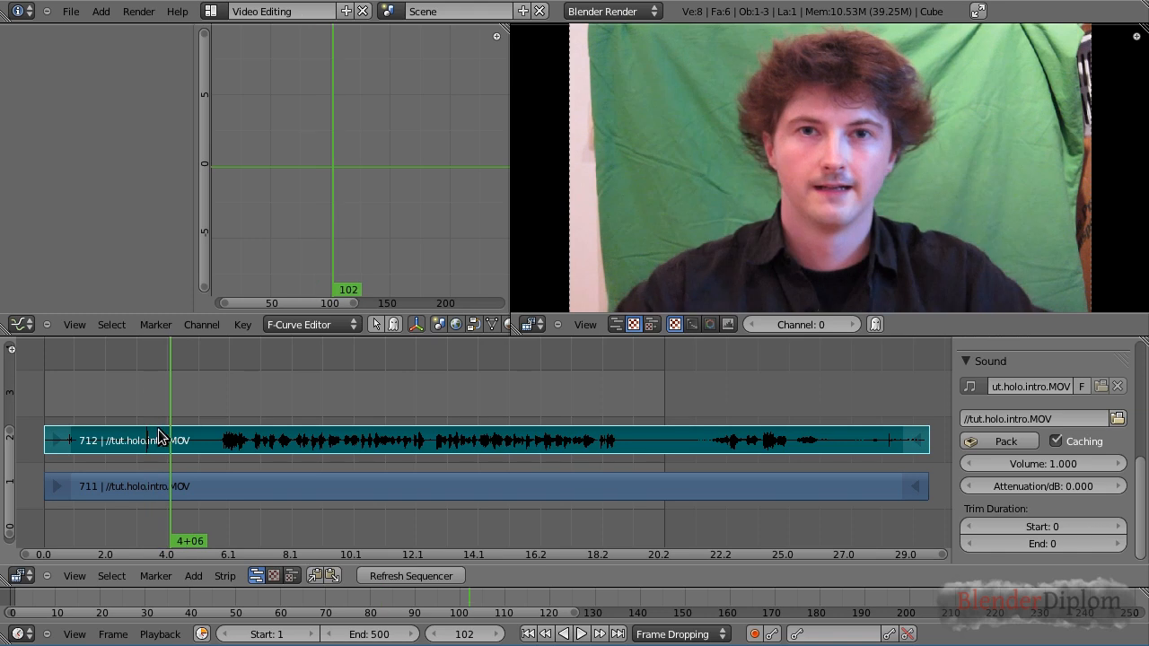
Zoom into the sequencer timeline and scrub through the start of the movie and sound strips
{"action": "scroll", "coordinate": [154, 436], "scroll_direction": "up", "scroll_amount": 1}
{"action": "scroll", "coordinate": [151, 438], "scroll_direction": "left", "scroll_amount": 3, "text": "ctrl"}
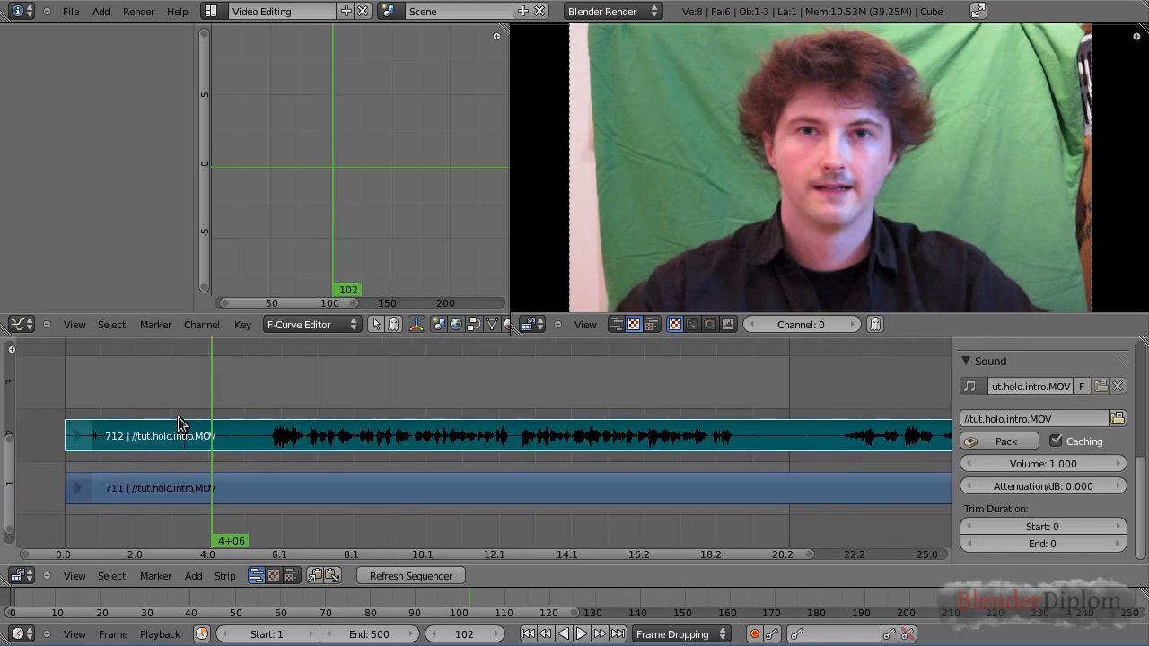
{"action": "scroll", "coordinate": [184, 440], "scroll_direction": "right", "scroll_amount": 2, "text": "ctrl"}
{"action": "middle_click_drag", "start_coordinate": [217, 443], "coordinate": [226, 403]}
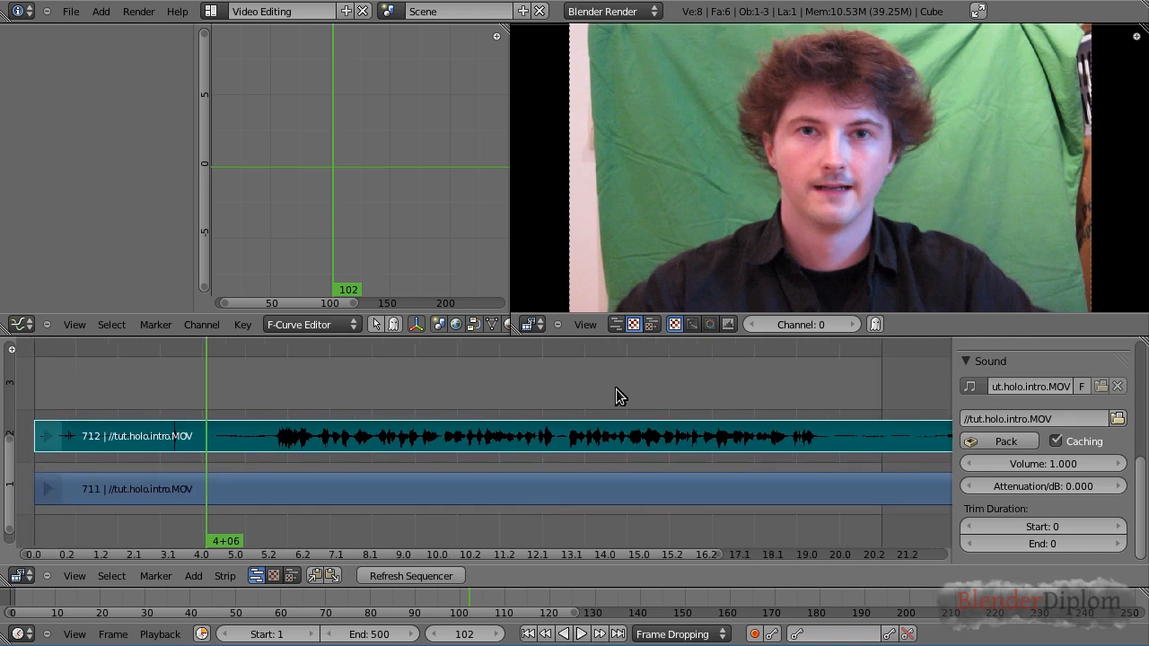
{"action": "left_click", "coordinate": [263, 400]}
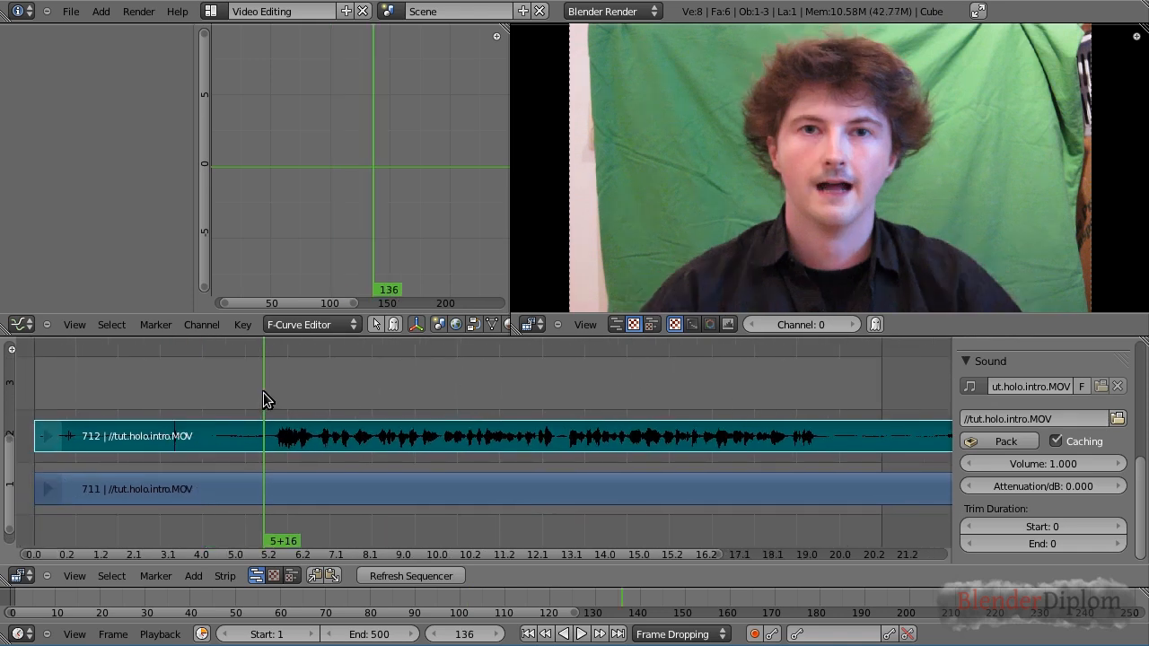
{"action": "left_click_drag", "start_coordinate": [263, 392], "coordinate": [247, 394]}
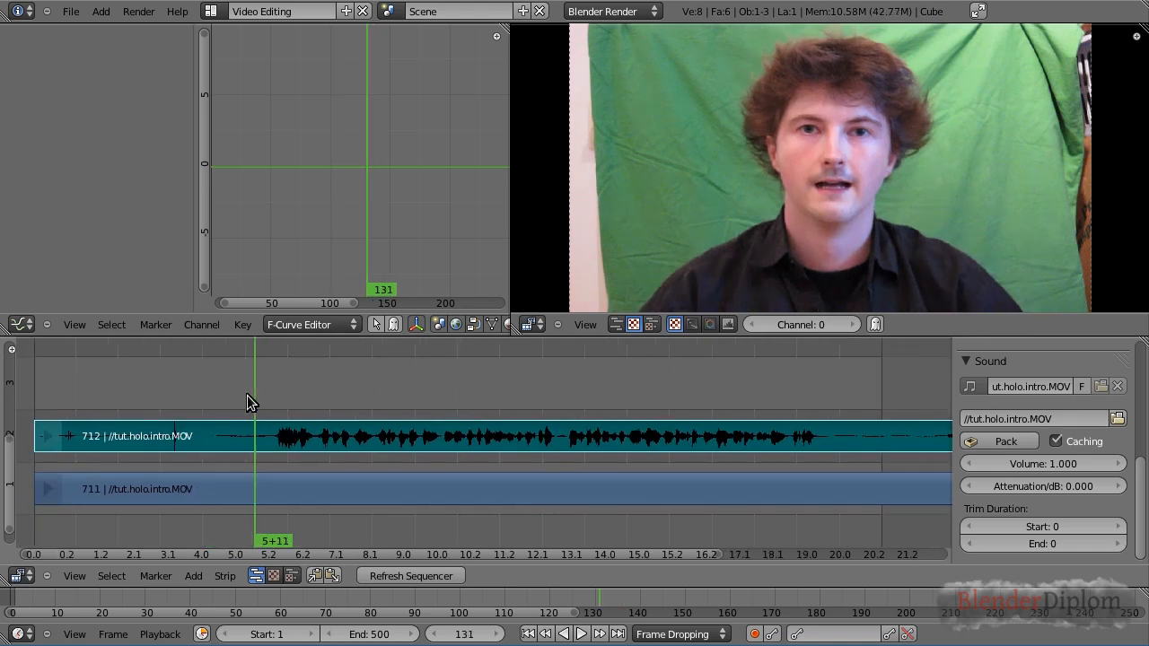
Enable Audio Scrubbing and scrub across the timeline to hear the sound while moving the playhead
{"action": "left_click", "coordinate": [154, 635]}
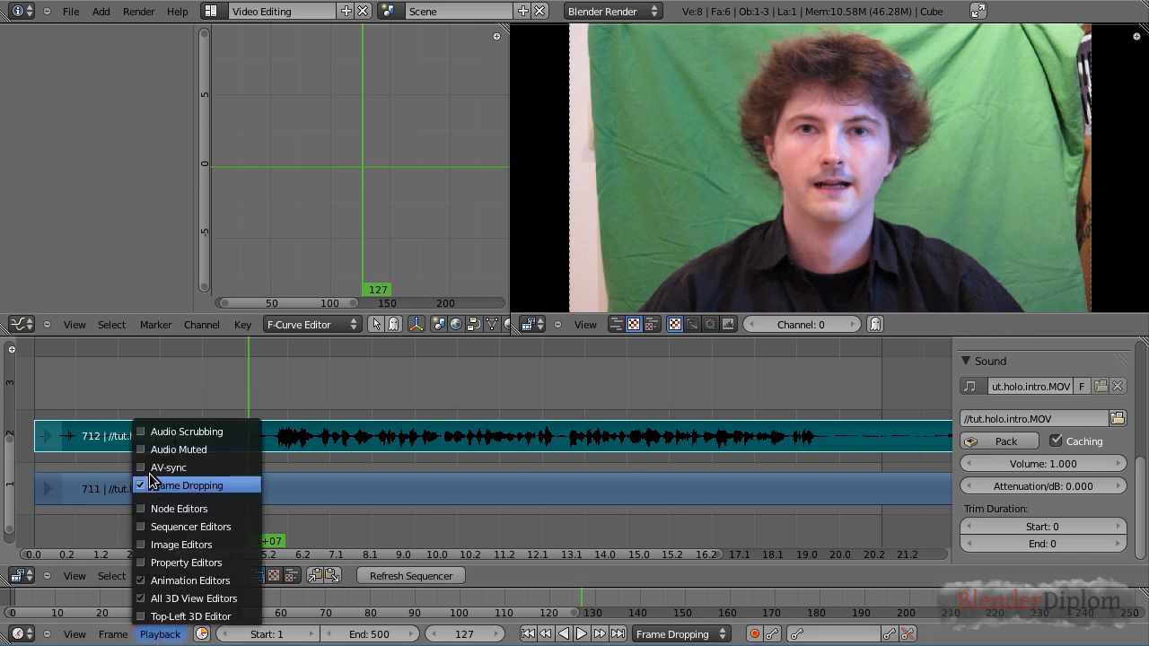
{"action": "left_click", "coordinate": [139, 433]}
{"action": "left_click_drag", "start_coordinate": [287, 394], "coordinate": [502, 392]}
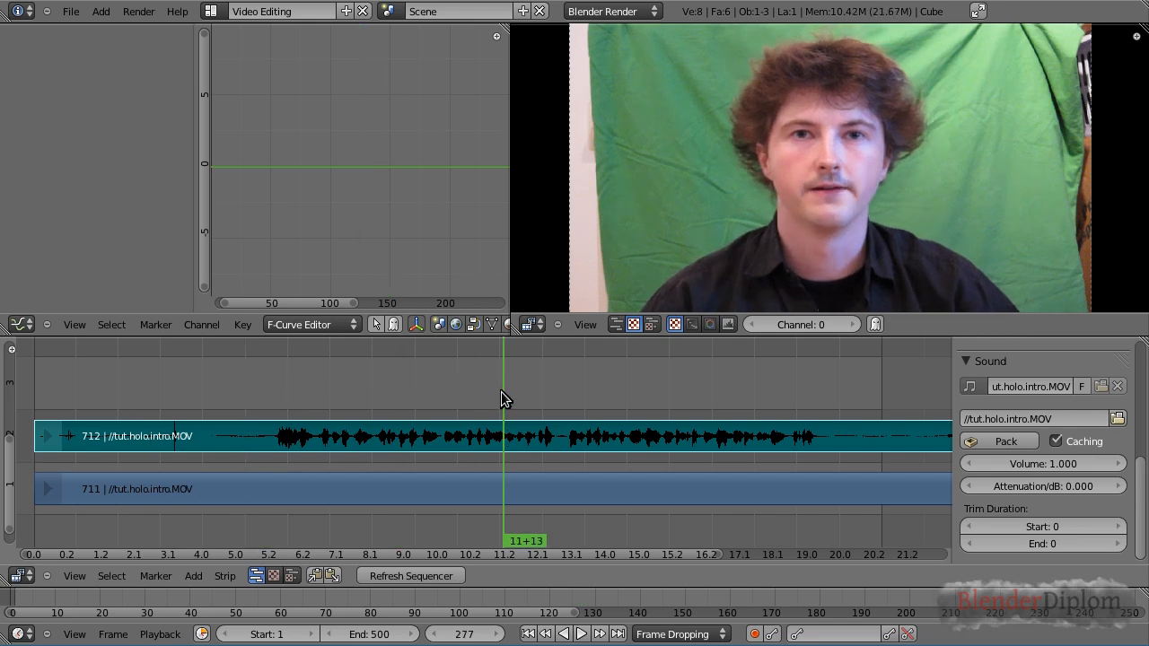
{"action": "left_click", "coordinate": [269, 380]}
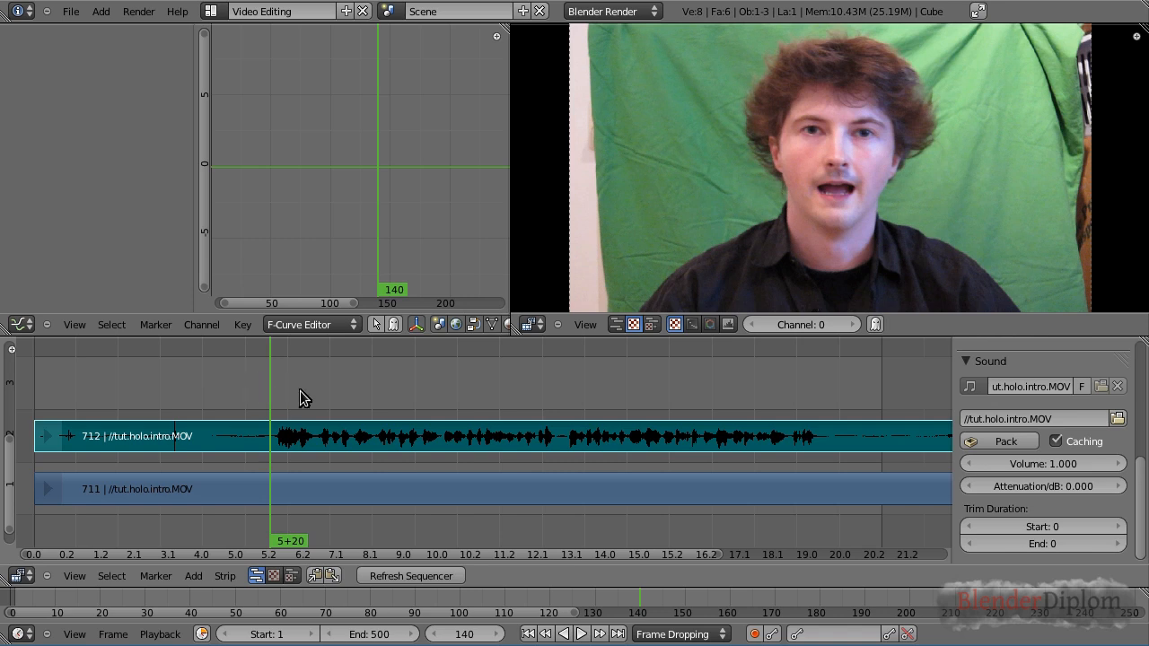
{"action": "scroll", "coordinate": [299, 392], "scroll_direction": "down", "scroll_amount": 1}
{"action": "middle_click_drag", "start_coordinate": [443, 403], "coordinate": [432, 425]}
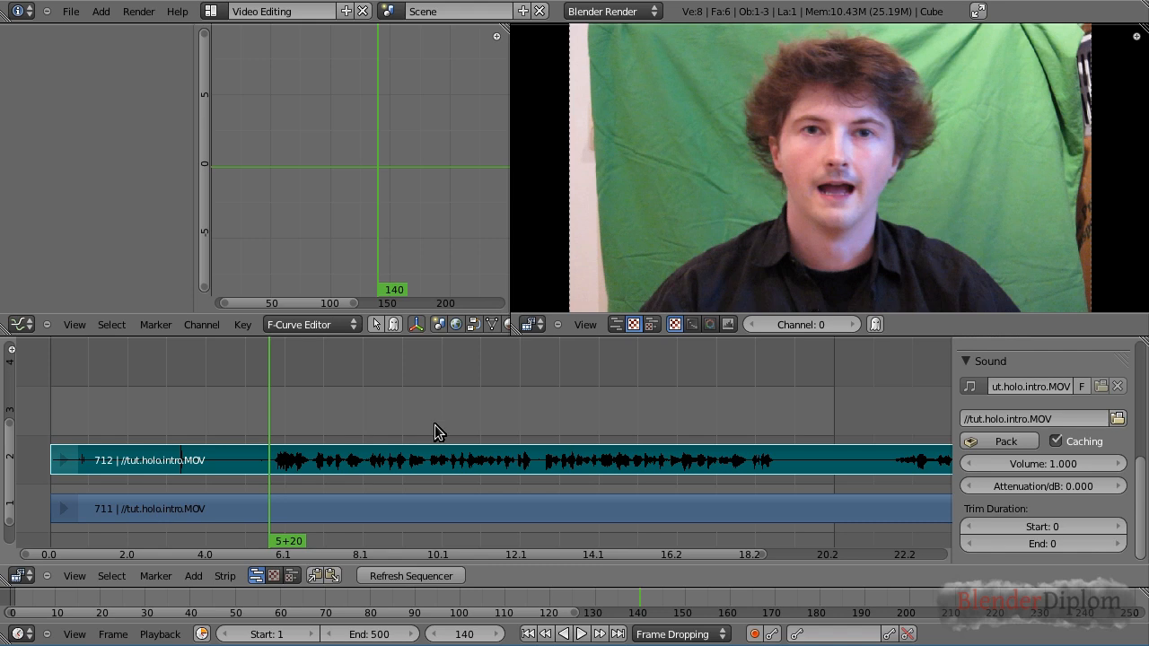
{"action": "left_click", "coordinate": [357, 429]}
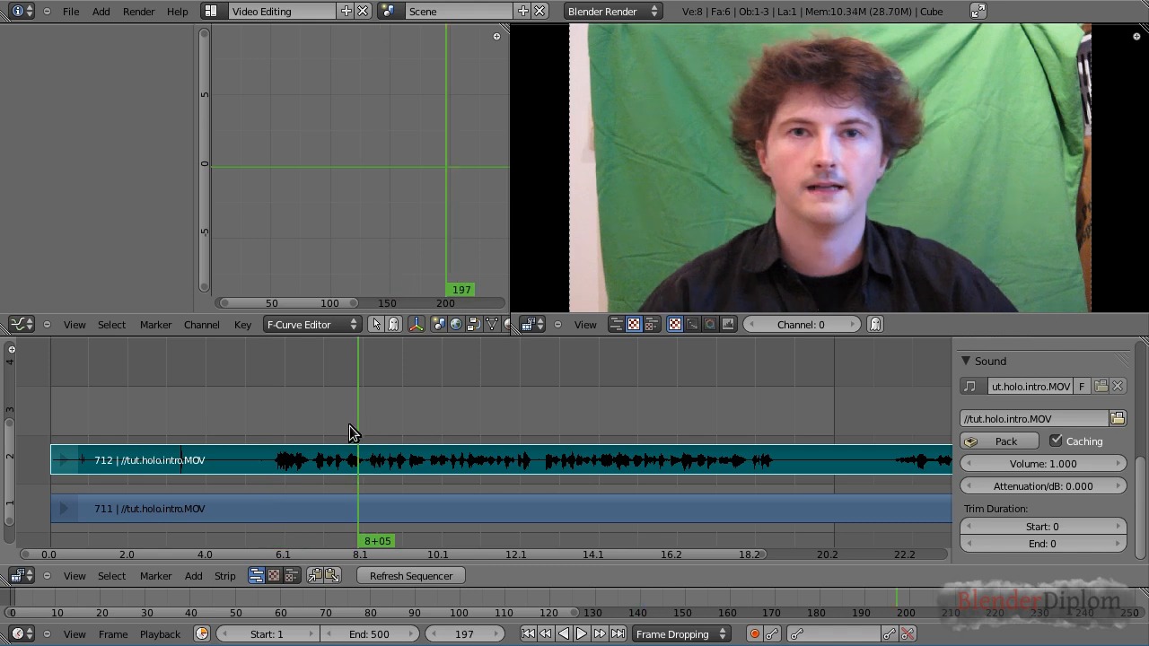
Add all frames in footage.imagesequence as an image strip starting at frame 1 on channel 3
{"action": "left_click", "coordinate": [193, 579]}
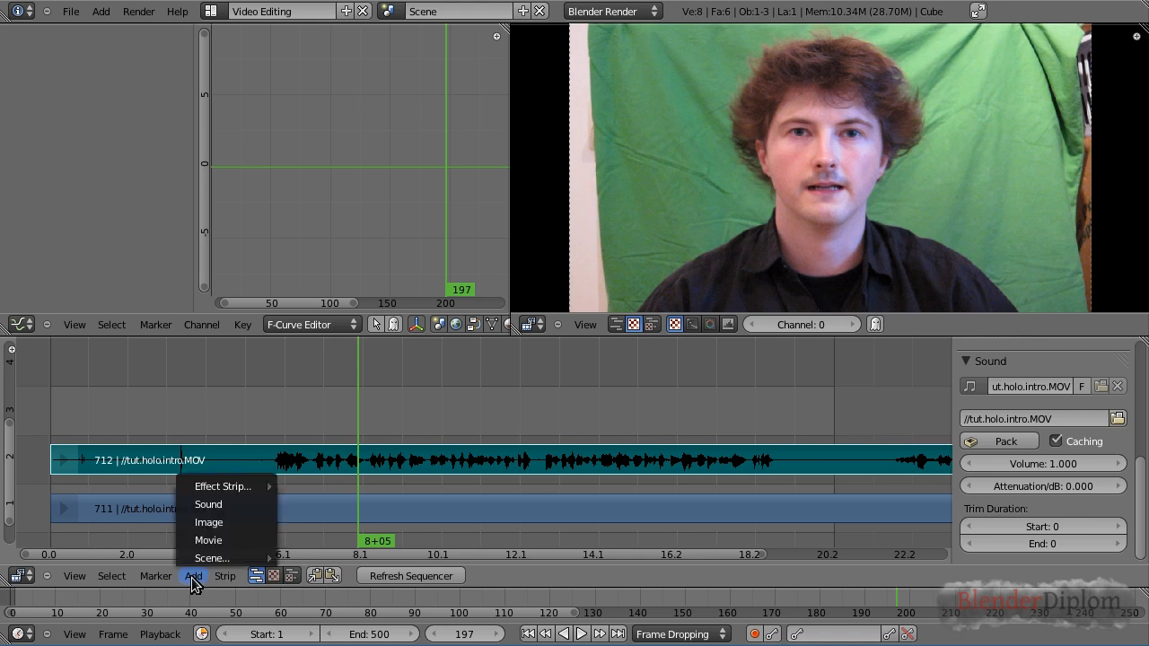
{"action": "left_click", "coordinate": [208, 522]}
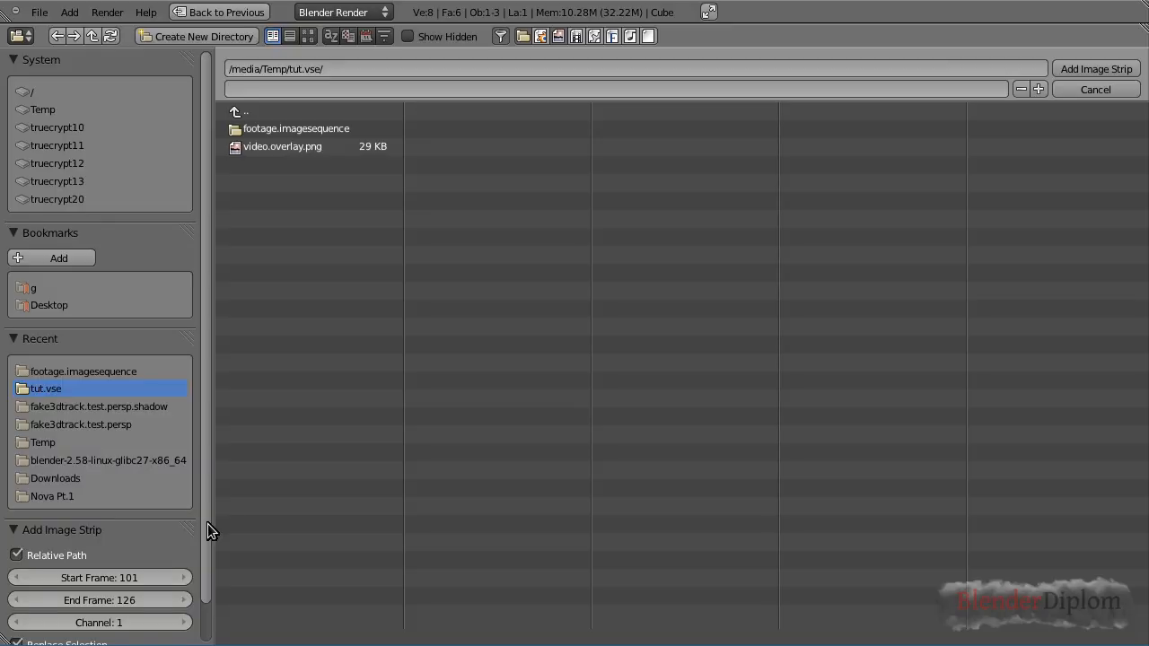
{"action": "left_click", "coordinate": [291, 131]}
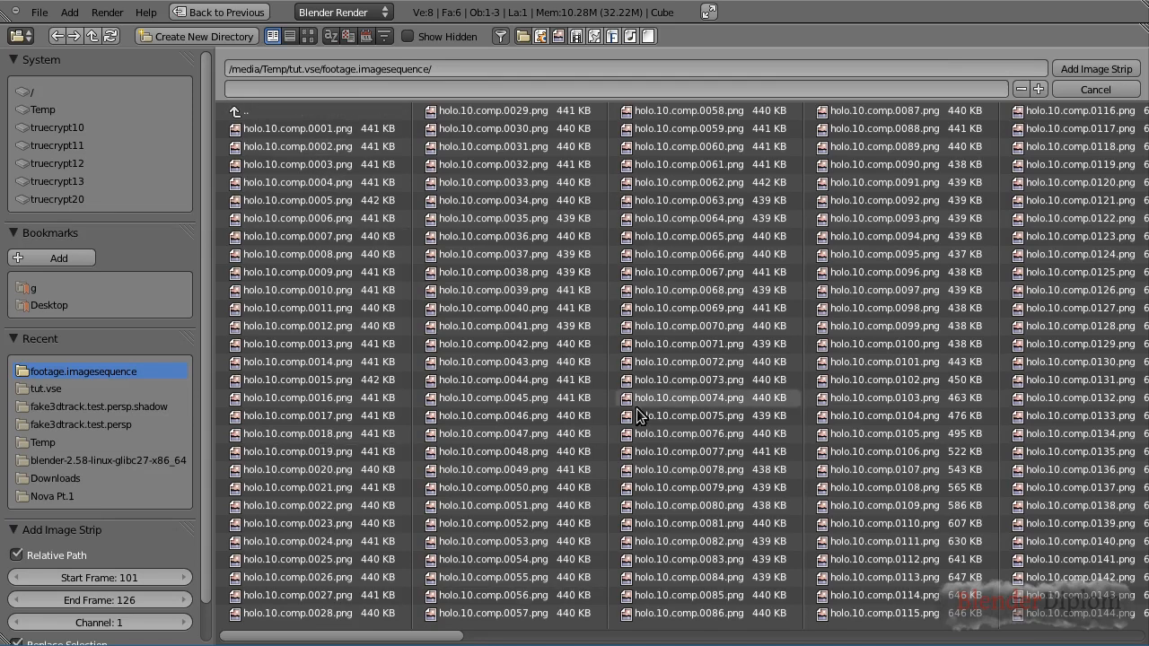
{"action": "key", "text": "a"}
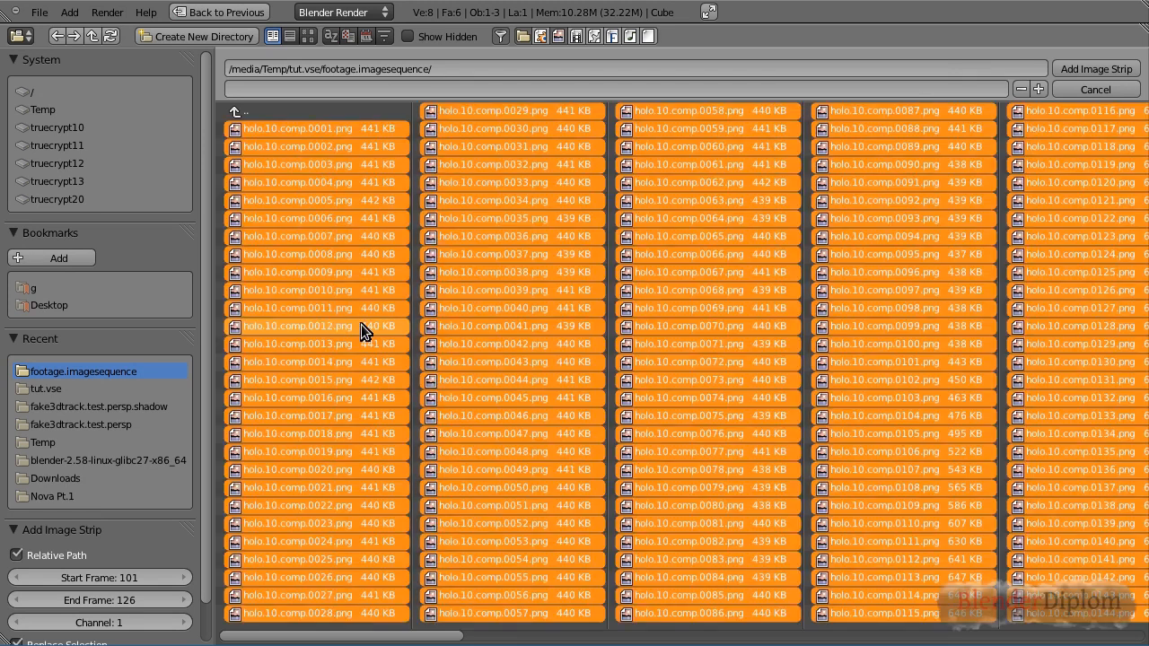
{"action": "scroll", "coordinate": [208, 467], "scroll_direction": "down", "scroll_amount": 2}
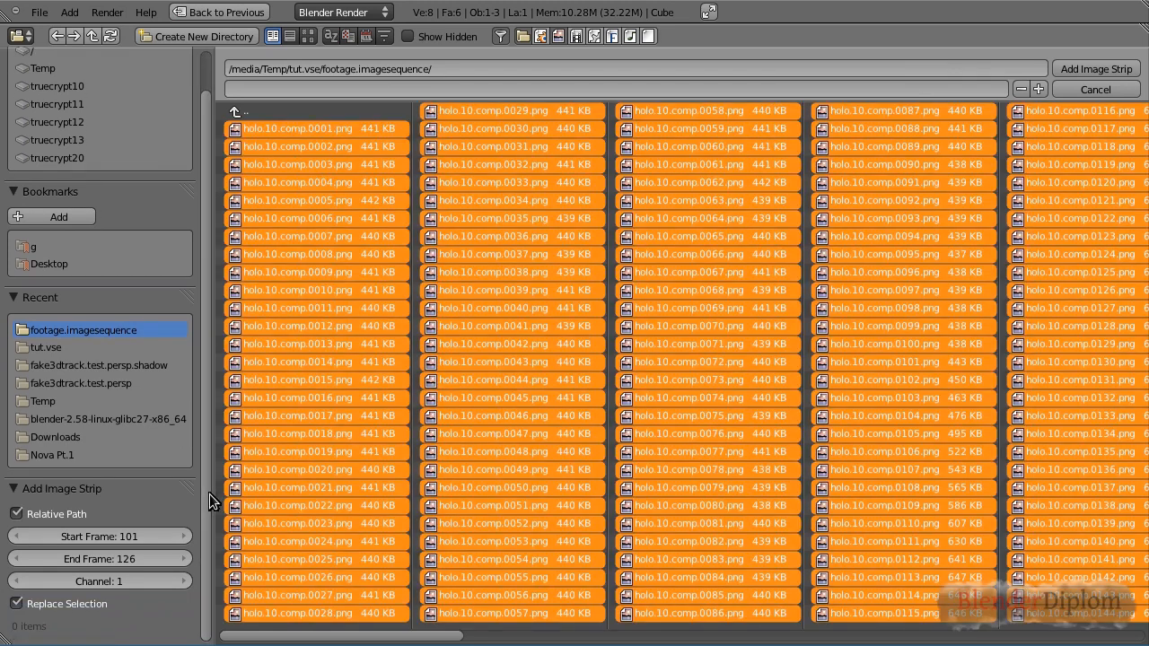
{"action": "left_click", "coordinate": [117, 537]}
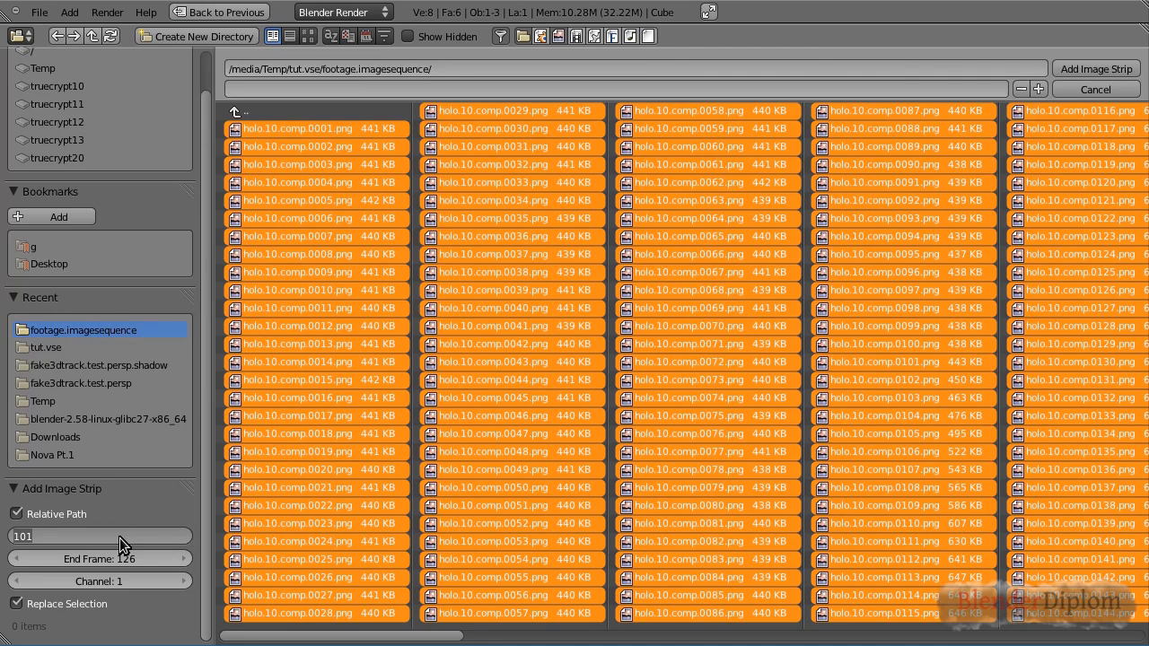
{"action": "type", "text": "1"}
{"action": "key", "text": "Return"}
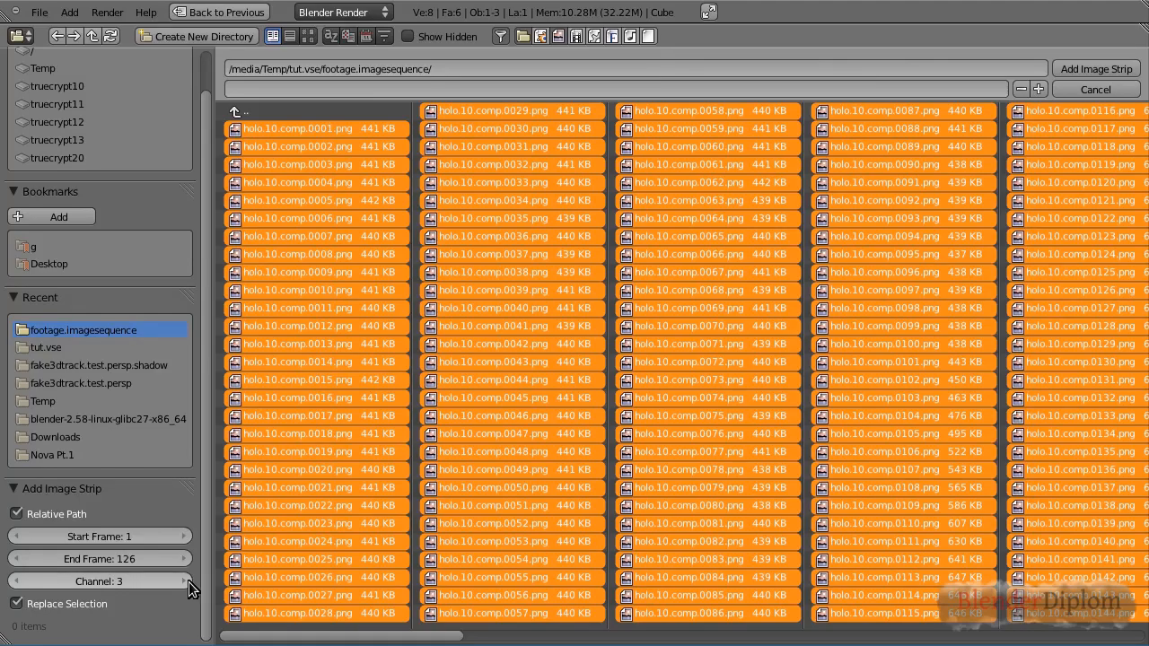
{"action": "left_click", "coordinate": [1129, 68]}
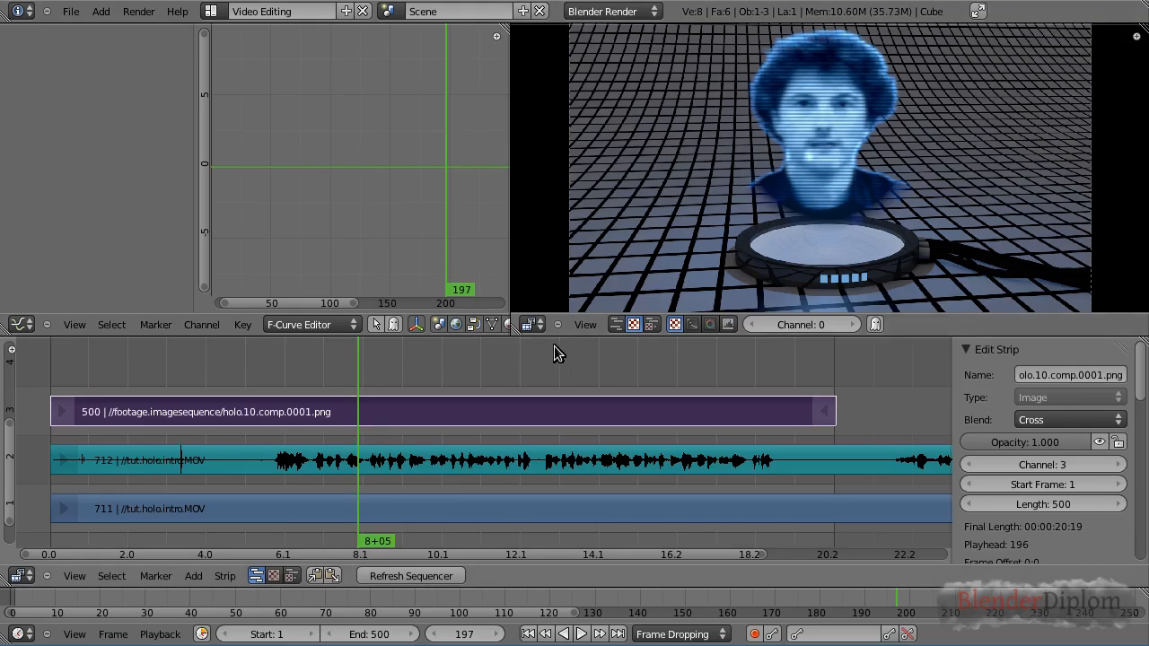
Scrub through the timeline to review the image sequence strip above the original footage
{"action": "left_click_drag", "start_coordinate": [209, 368], "coordinate": [192, 411]}
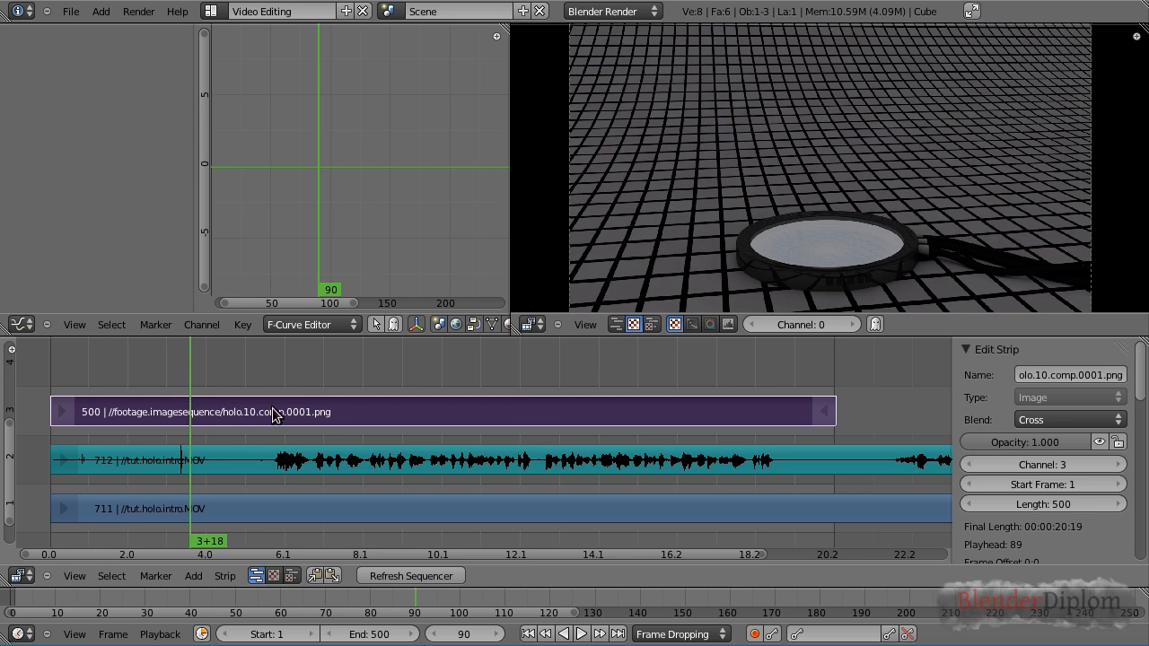
{"action": "left_click_drag", "start_coordinate": [272, 381], "coordinate": [202, 386]}
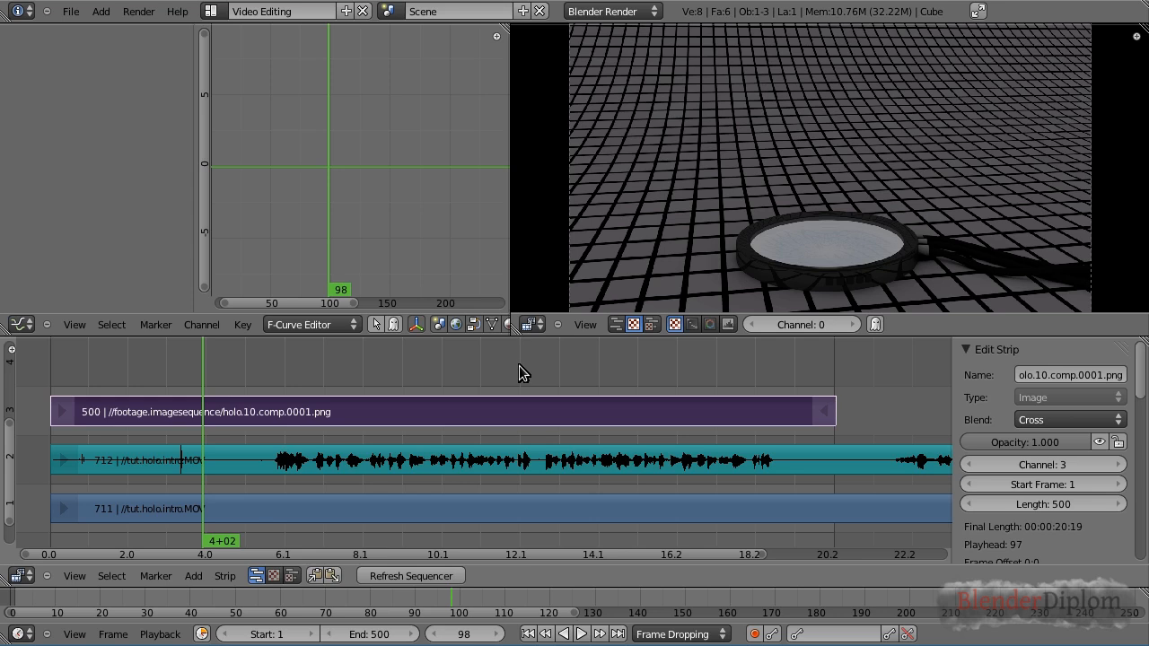
{"action": "left_click", "coordinate": [172, 382]}
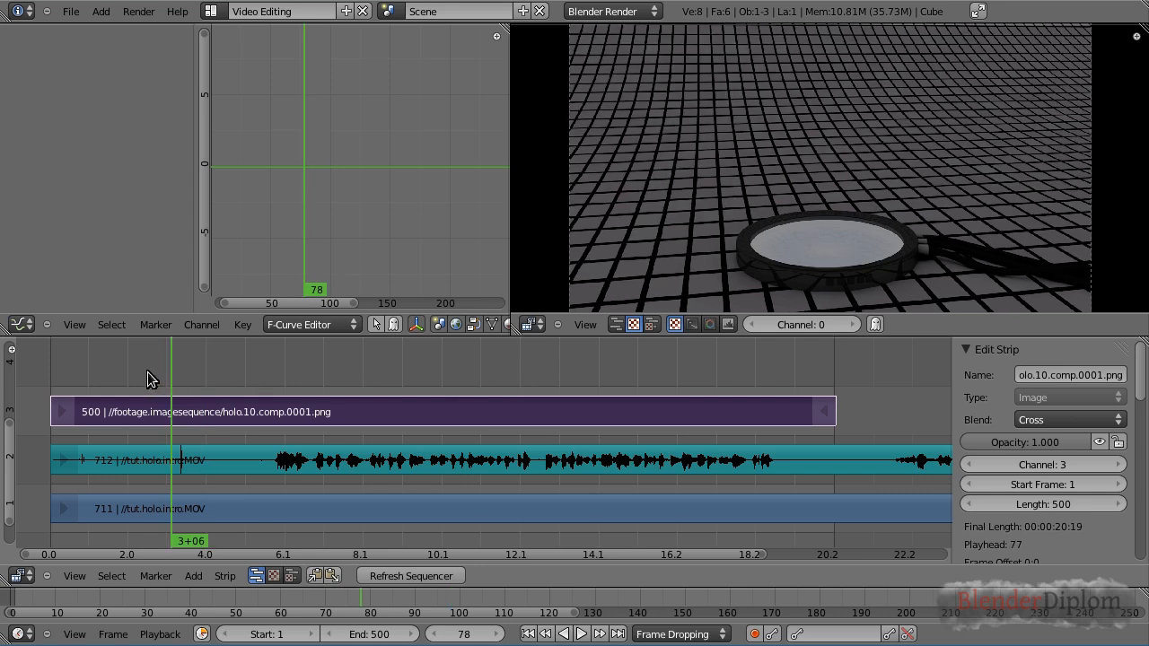
{"action": "left_click", "coordinate": [149, 379]}
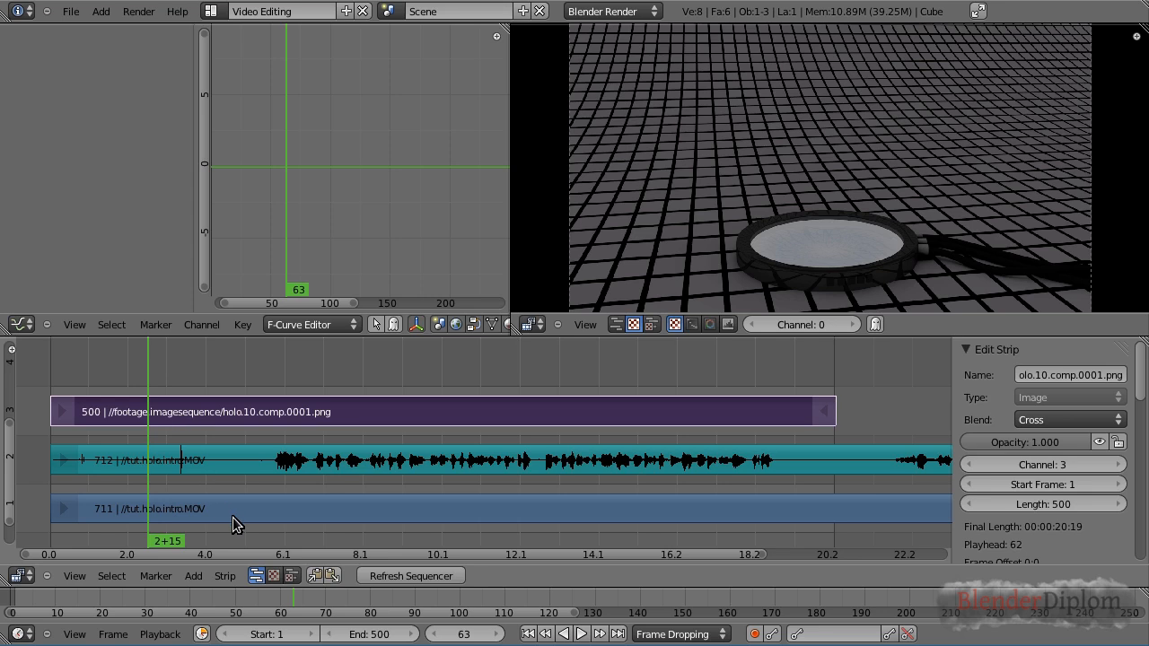
{"action": "left_click", "coordinate": [266, 371]}
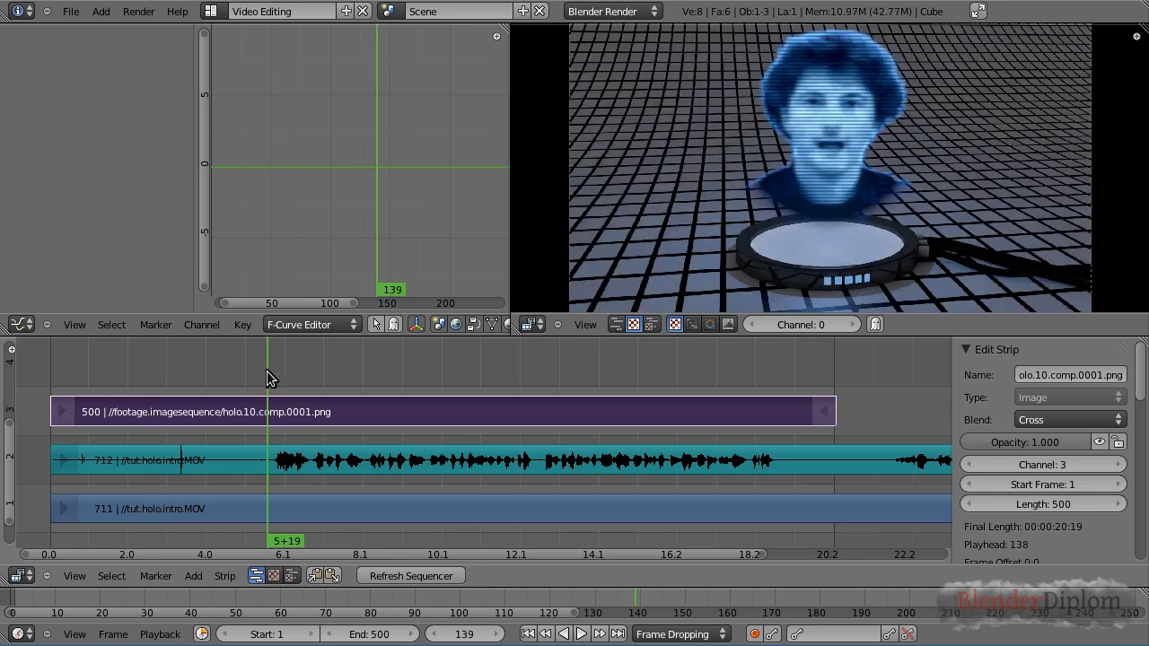
{"action": "left_click", "coordinate": [224, 368]}
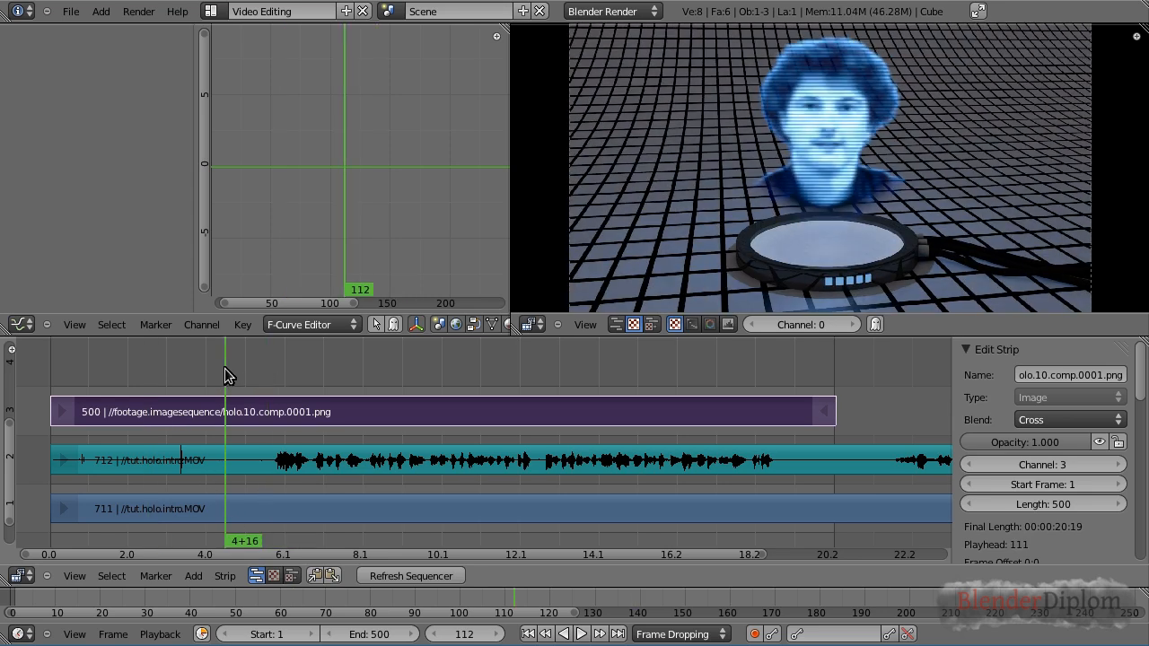
Set the image sequence strip's opacity to 0.5
{"action": "left_click", "coordinate": [1056, 420]}
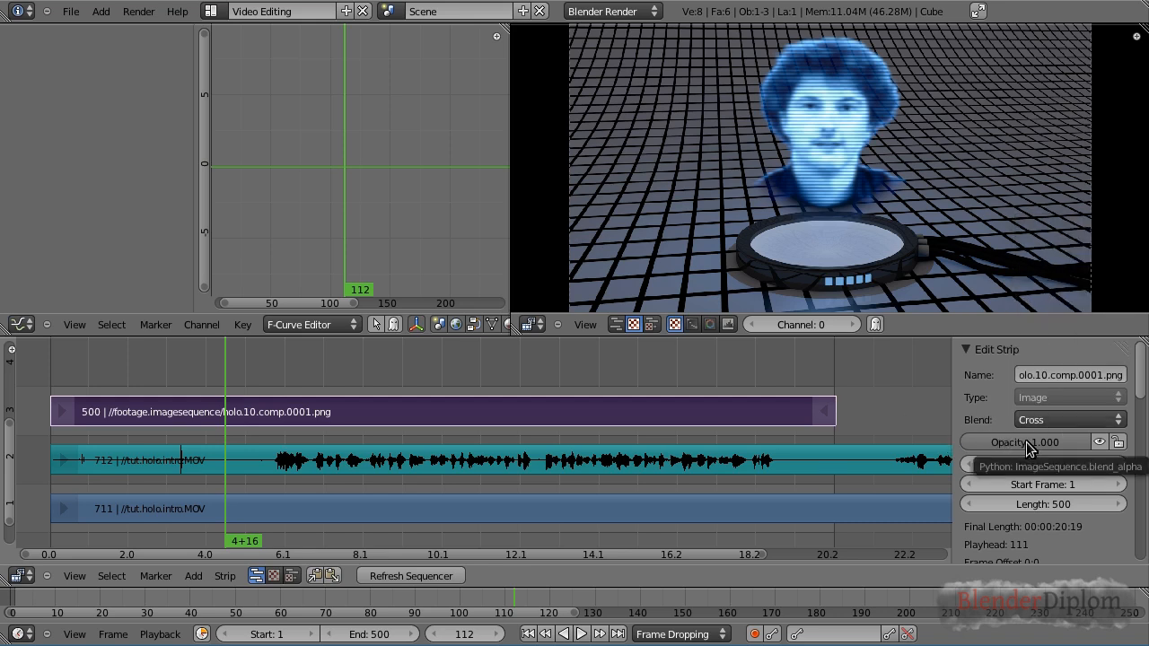
{"action": "left_click", "coordinate": [1023, 443]}
{"action": "type", "text": "0.5"}
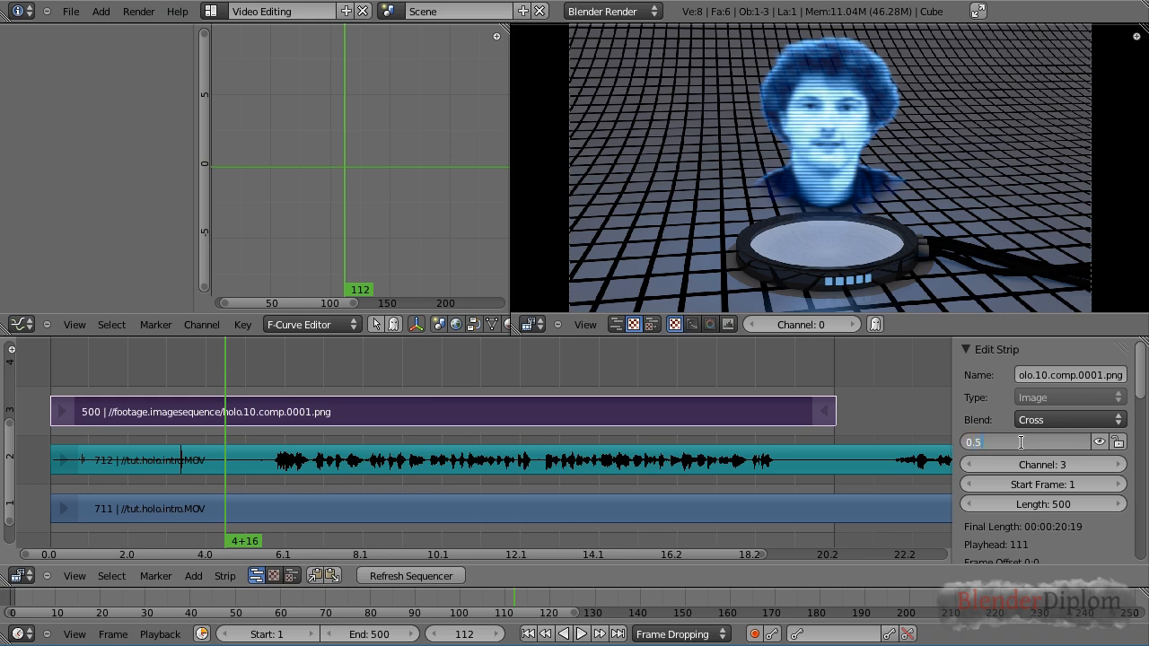
{"action": "key", "text": "Return"}
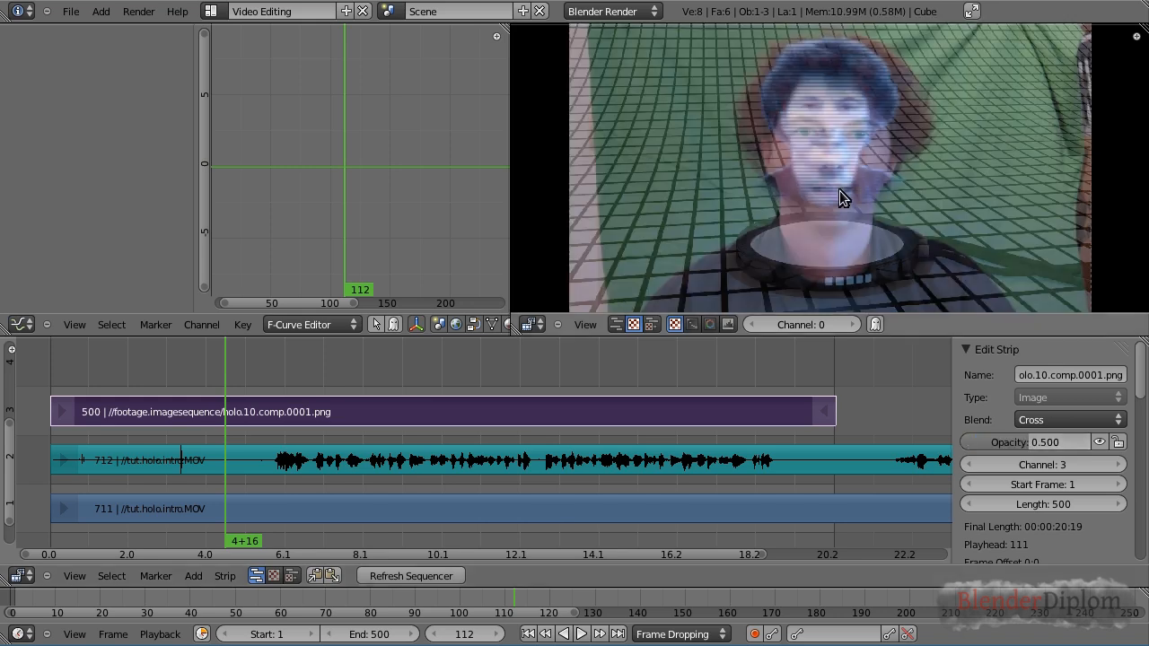
Scrub the timeline to compare the half-transparent image sequence with the green-screen footage
{"action": "left_click", "coordinate": [376, 381]}
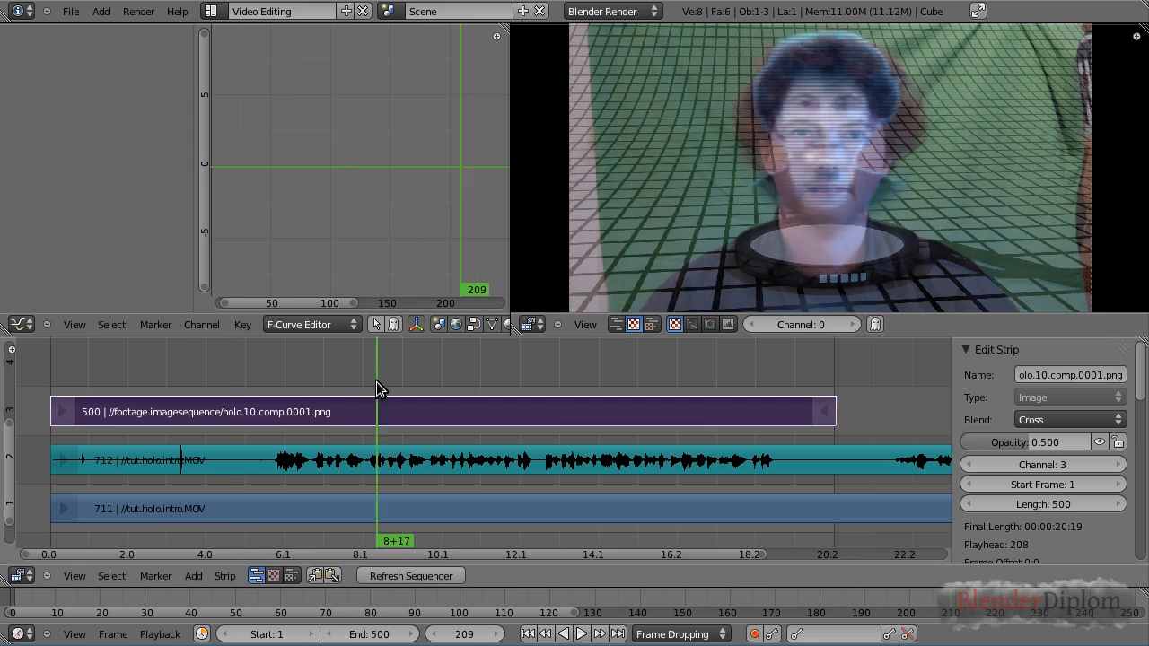
{"action": "left_click", "coordinate": [521, 373]}
{"action": "left_click", "coordinate": [636, 375]}
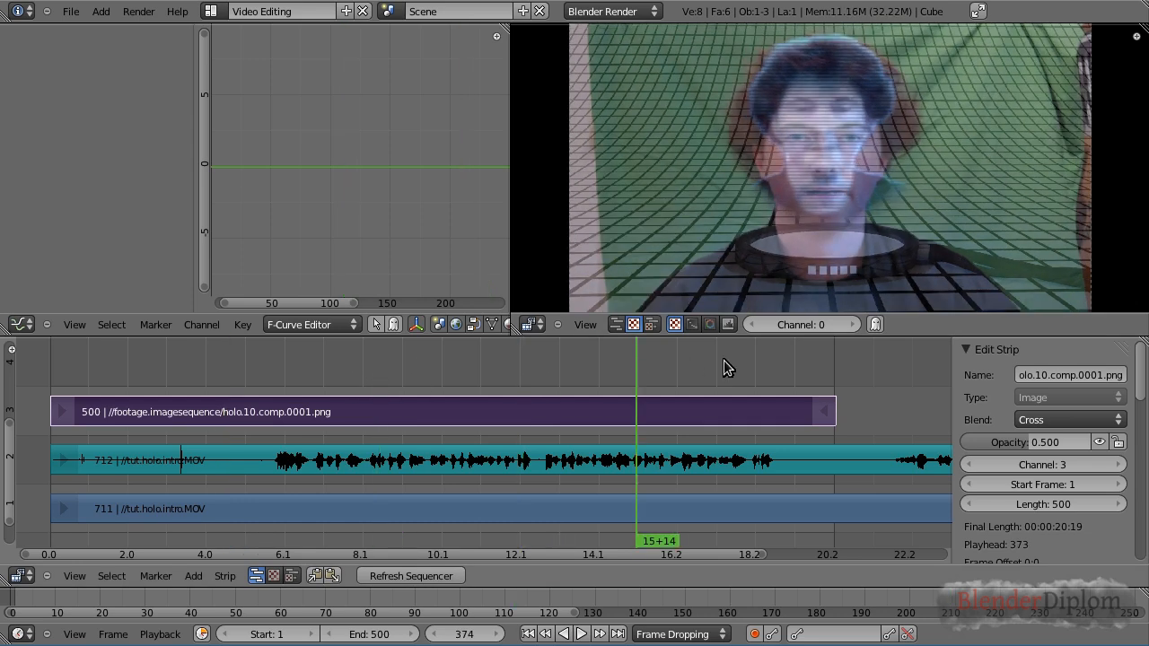
{"action": "left_click", "coordinate": [723, 360]}
{"action": "left_click", "coordinate": [514, 361]}
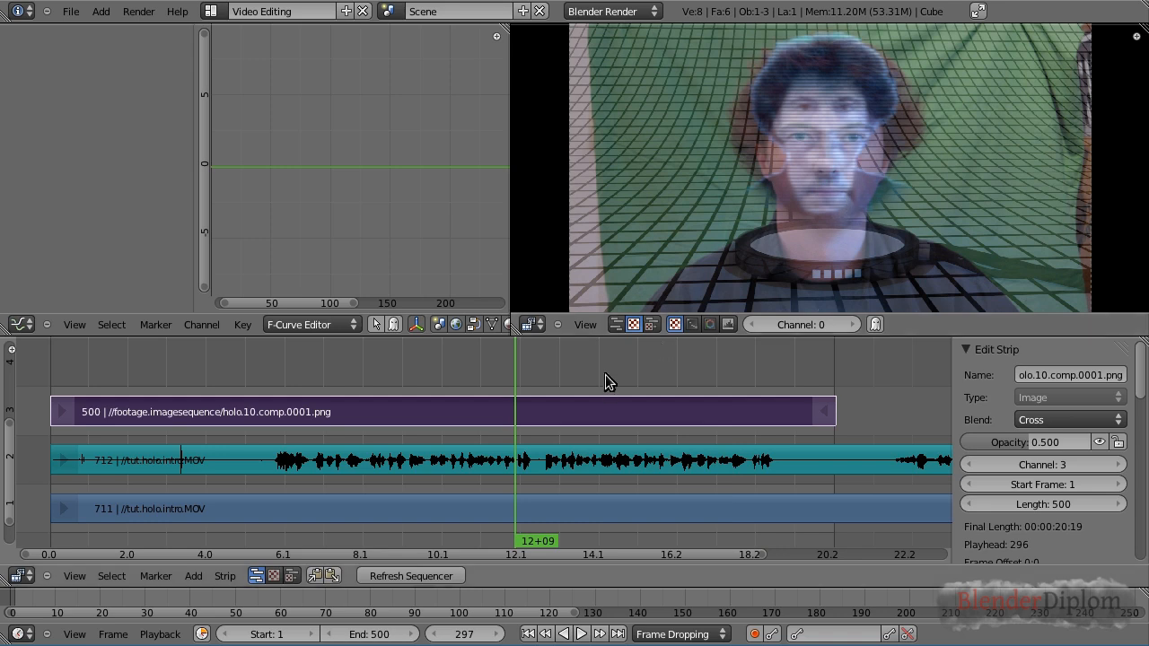
Play back the comparison, then delete the green-screen movie strip on channel 1
{"action": "key", "text": "alt+a"}
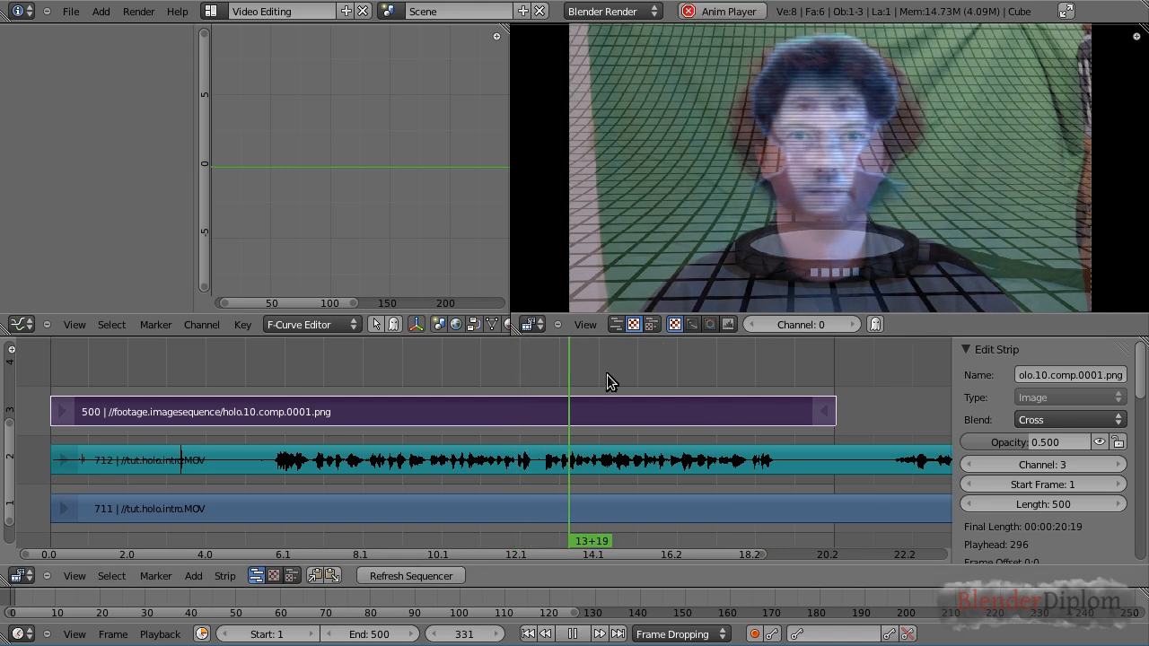
{"action": "key", "text": "alt+a"}
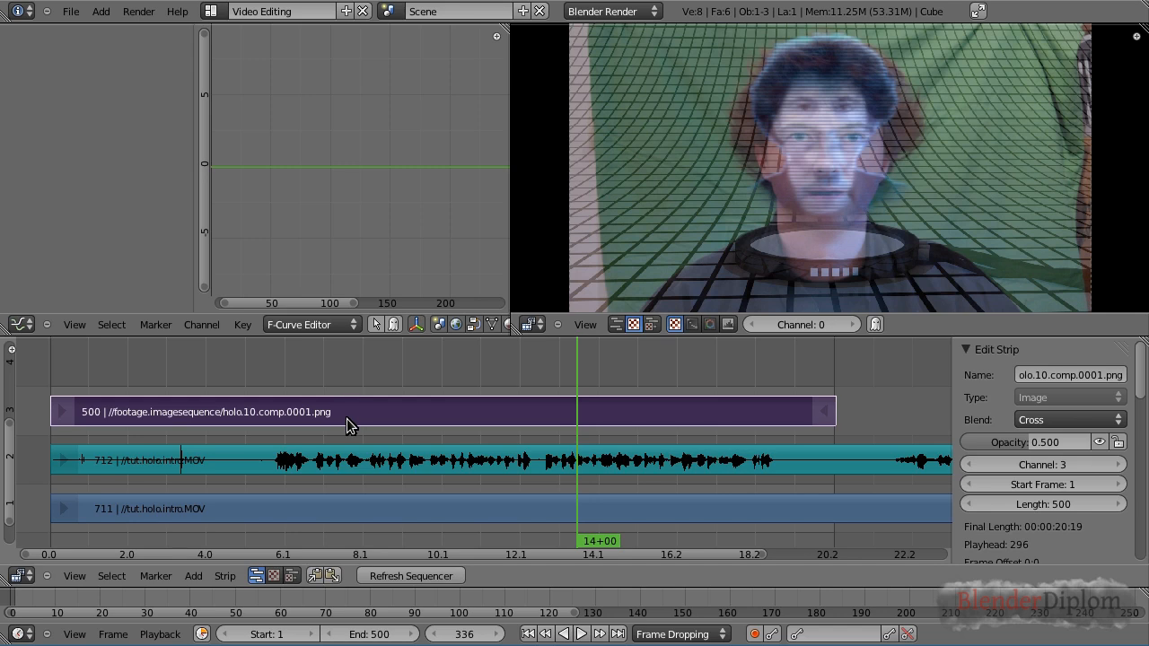
{"action": "right_click", "coordinate": [223, 457]}
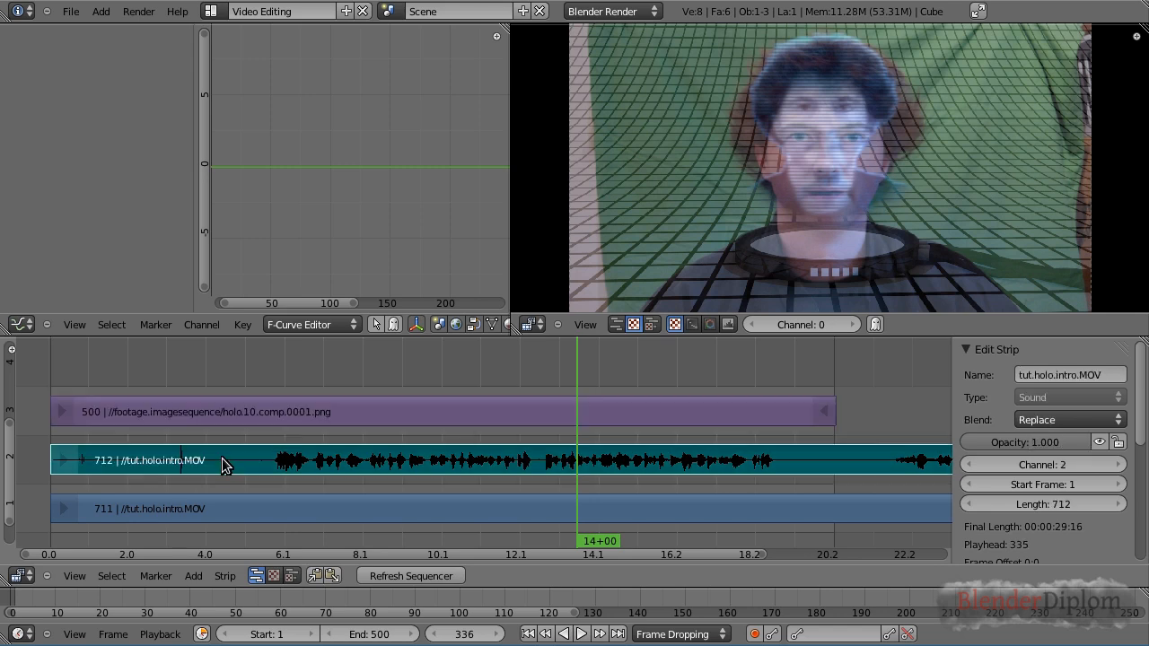
{"action": "right_click", "coordinate": [266, 508]}
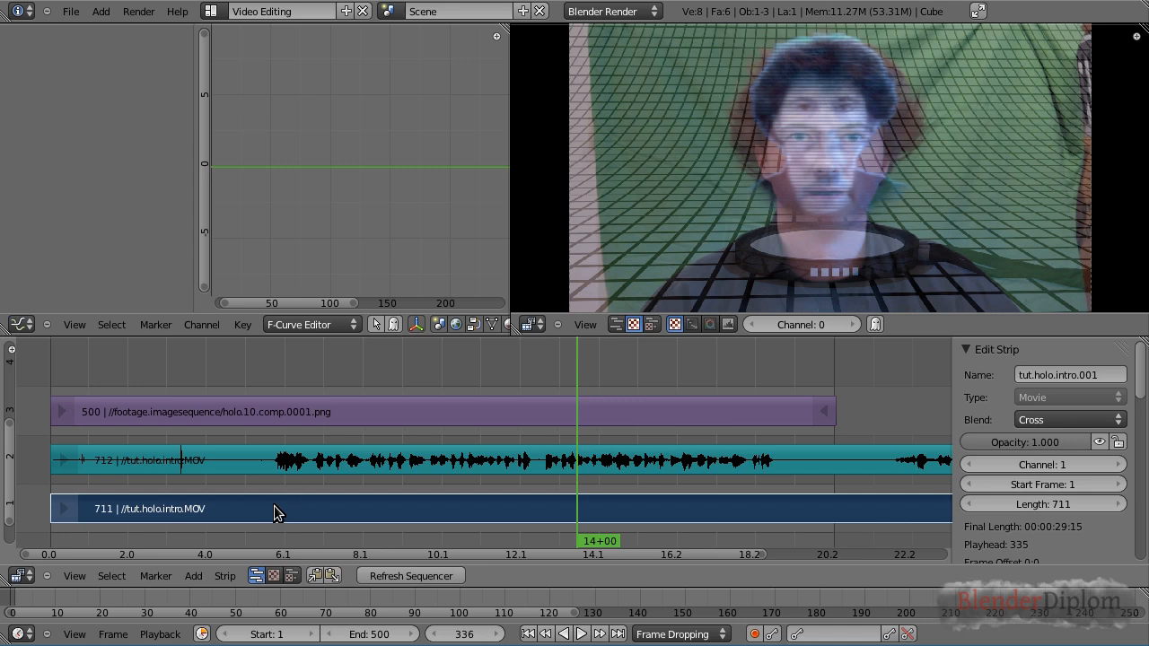
{"action": "key", "text": "x"}
{"action": "left_click", "coordinate": [275, 511]}
{"action": "left_click", "coordinate": [257, 373]}
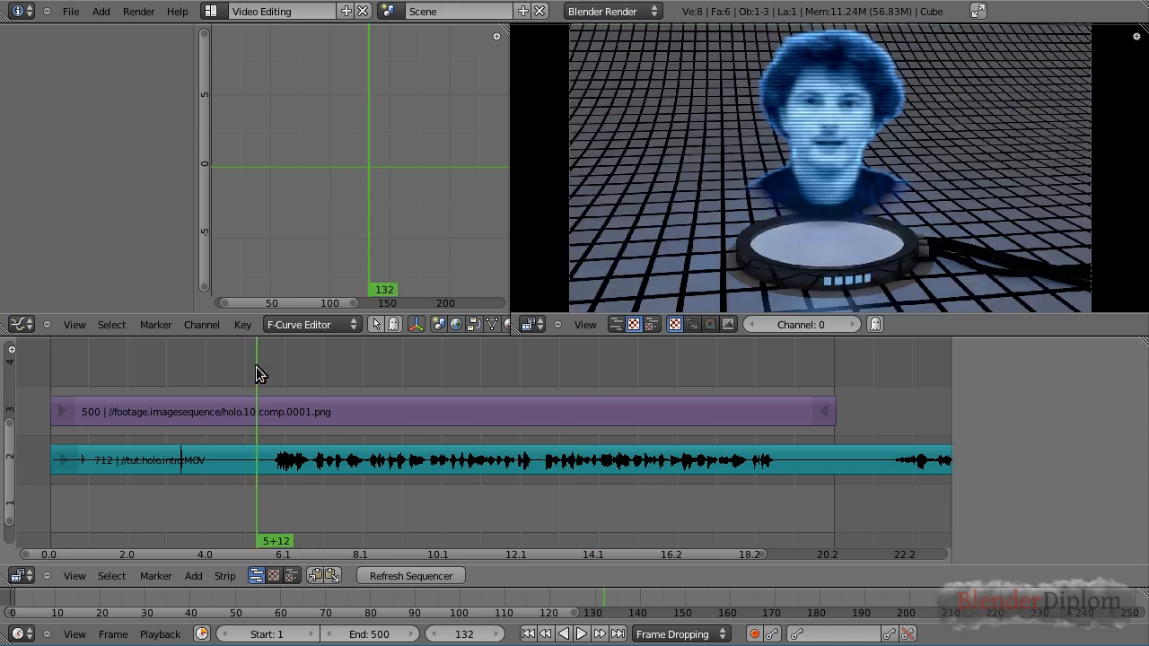
Set the image sequence strip's opacity back to 1
{"action": "right_click", "coordinate": [332, 418]}
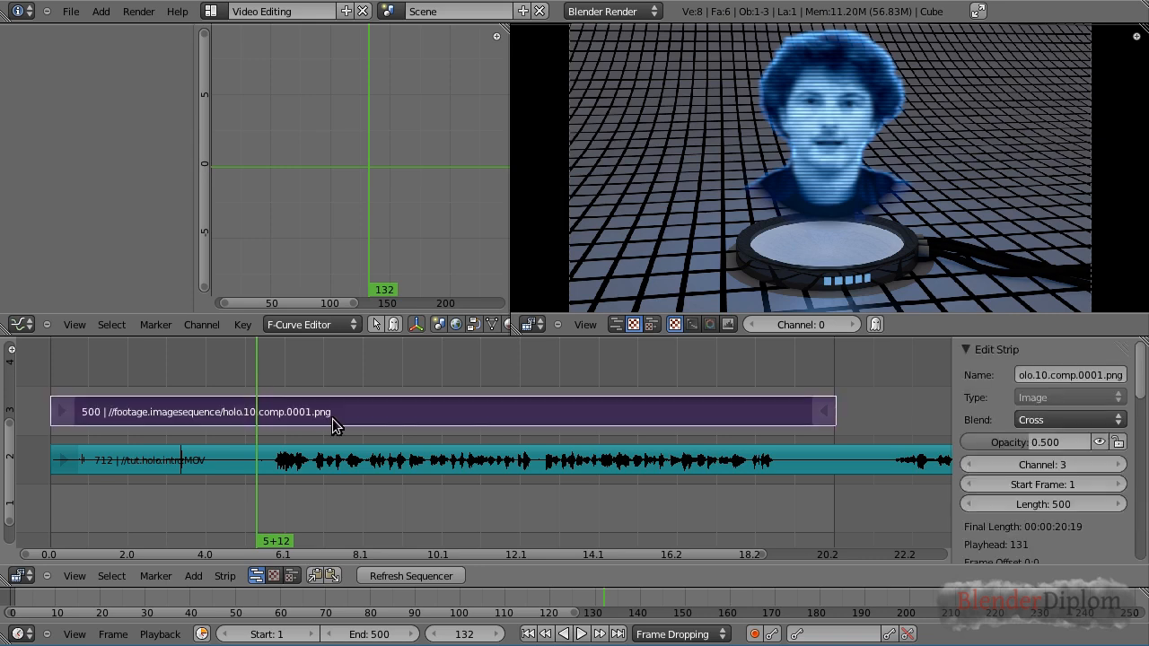
{"action": "left_click", "coordinate": [1033, 441]}
{"action": "type", "text": "1"}
{"action": "key", "text": "Return"}
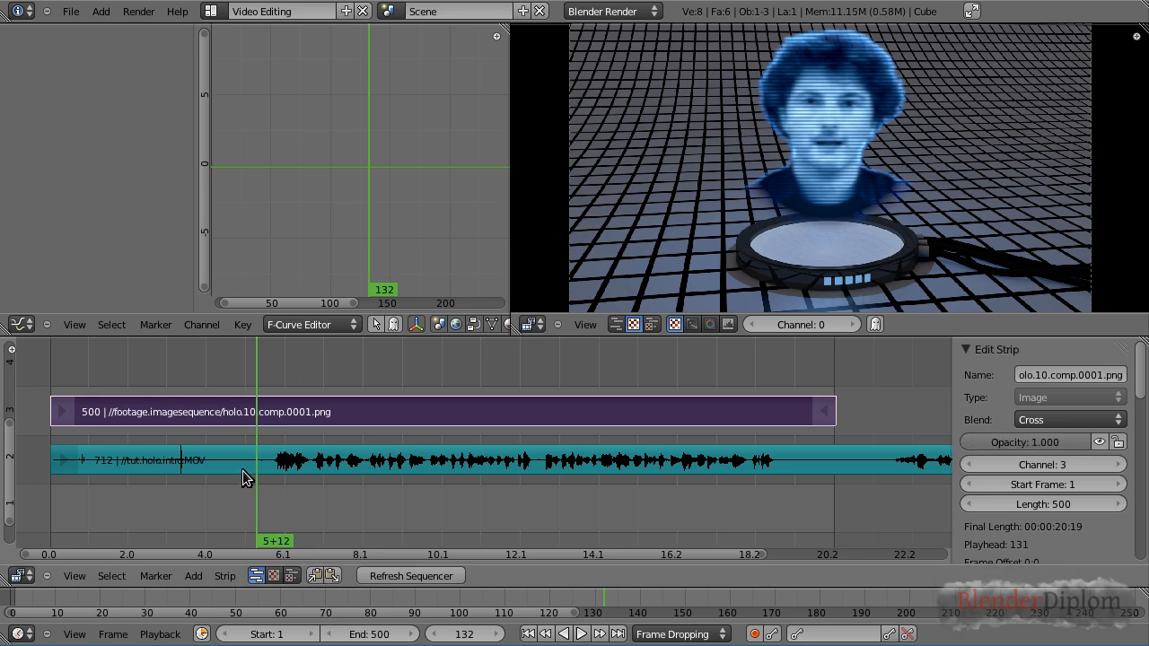
Move the tut.holo.intro.MOV sound strip down one channel to channel 1
{"action": "left_click_drag", "start_coordinate": [421, 380], "coordinate": [184, 384]}
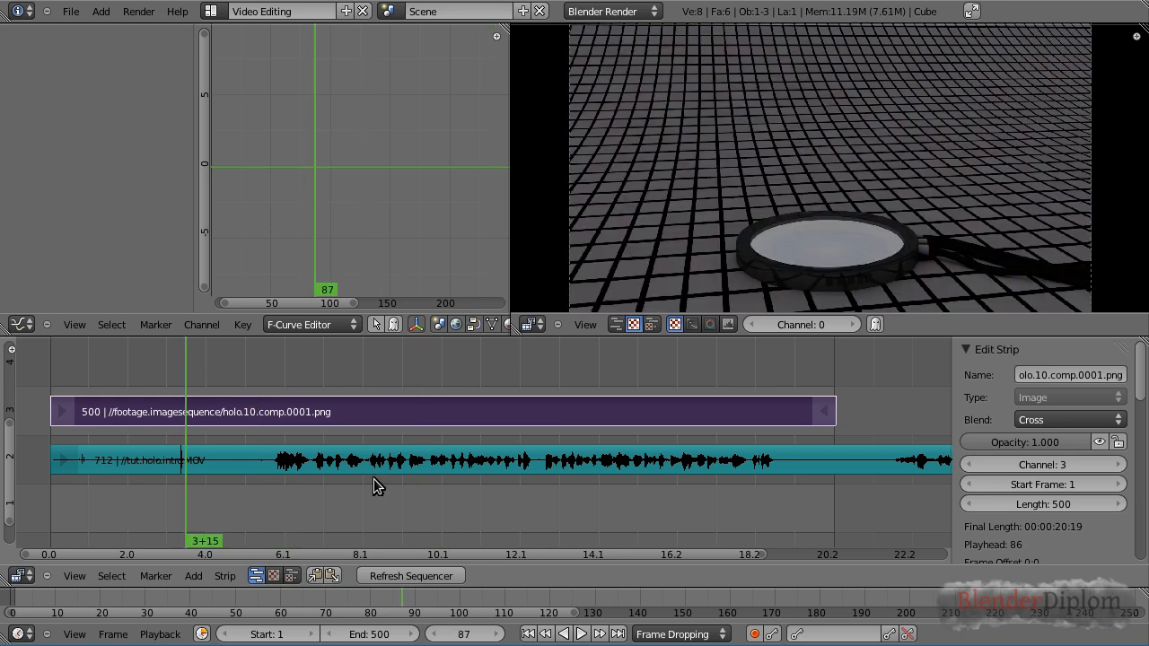
{"action": "right_click", "coordinate": [228, 465], "text": "shift"}
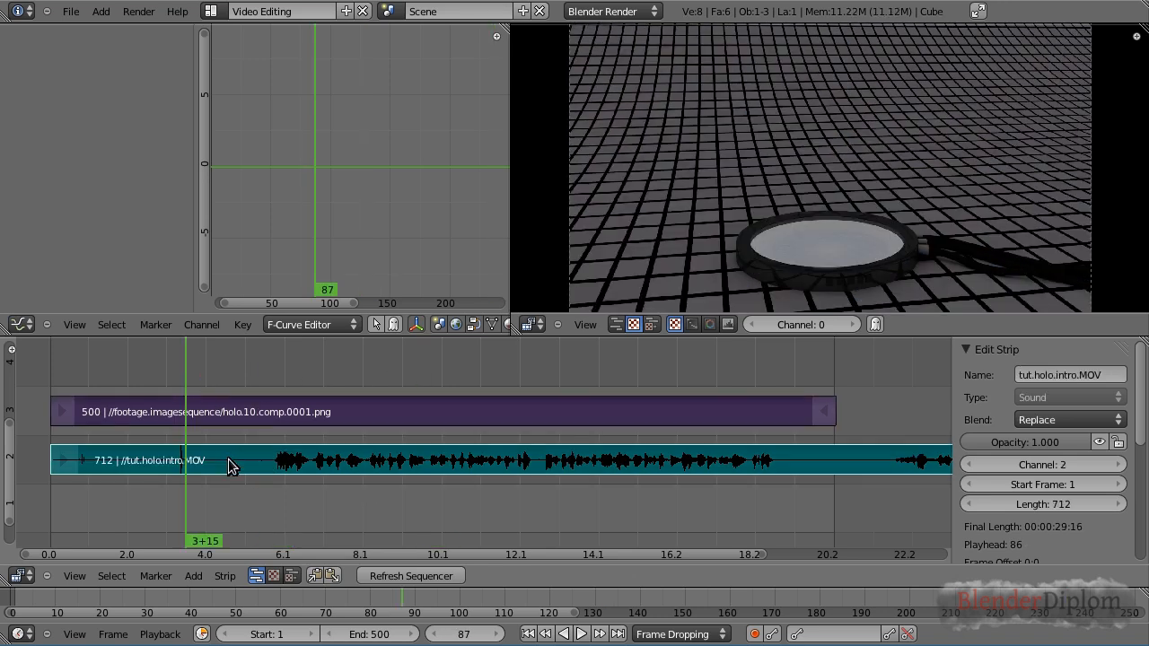
{"action": "key", "text": "g"}
{"action": "key", "text": "y"}
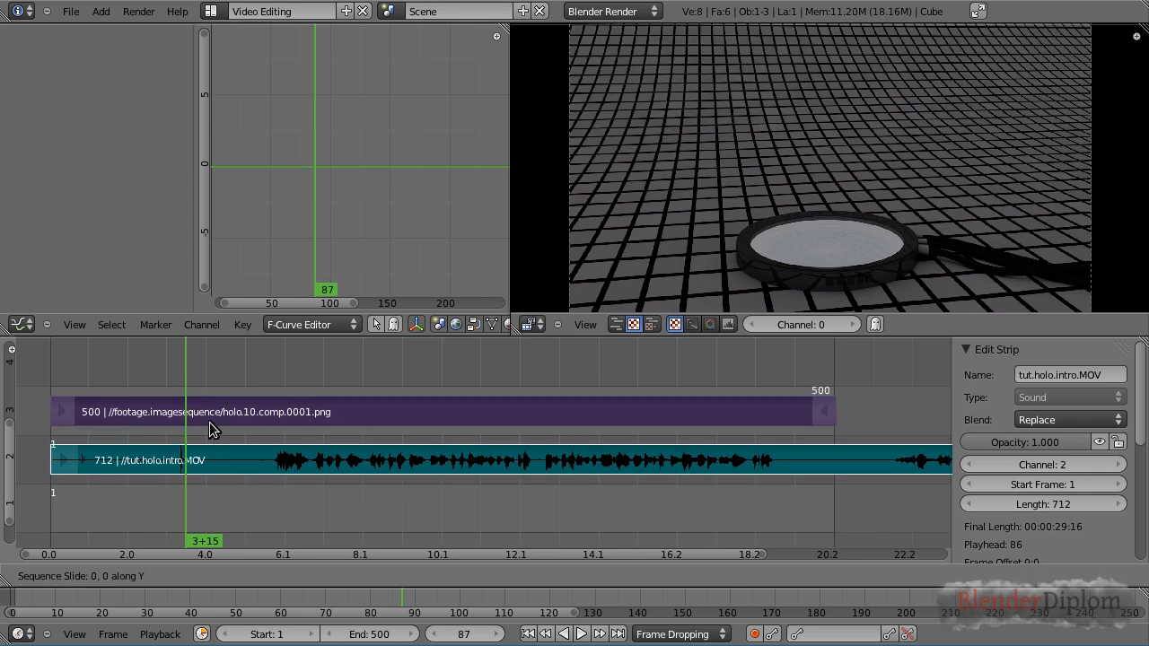
{"action": "left_click", "coordinate": [209, 487]}
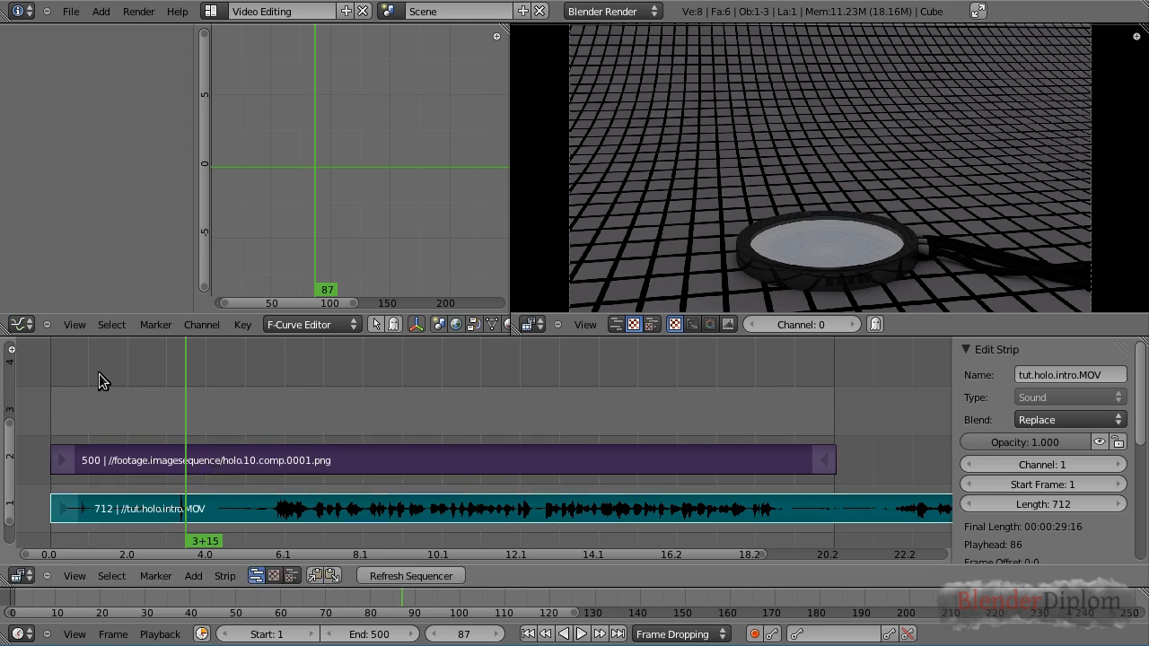
Play back and scrub the timeline to review the composited strip with its audio
{"action": "left_click_drag", "start_coordinate": [10, 423], "coordinate": [10, 407]}
{"action": "left_click_drag", "start_coordinate": [226, 419], "coordinate": [285, 427]}
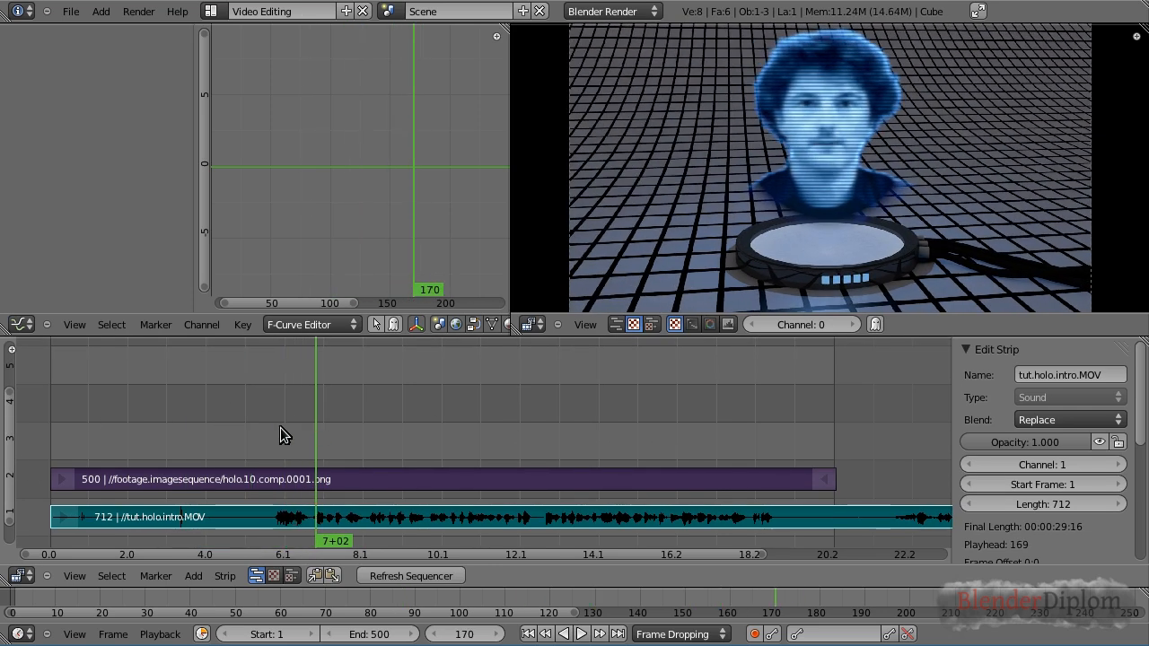
{"action": "left_click_drag", "start_coordinate": [215, 464], "coordinate": [93, 456]}
{"action": "key", "text": "alt+a"}
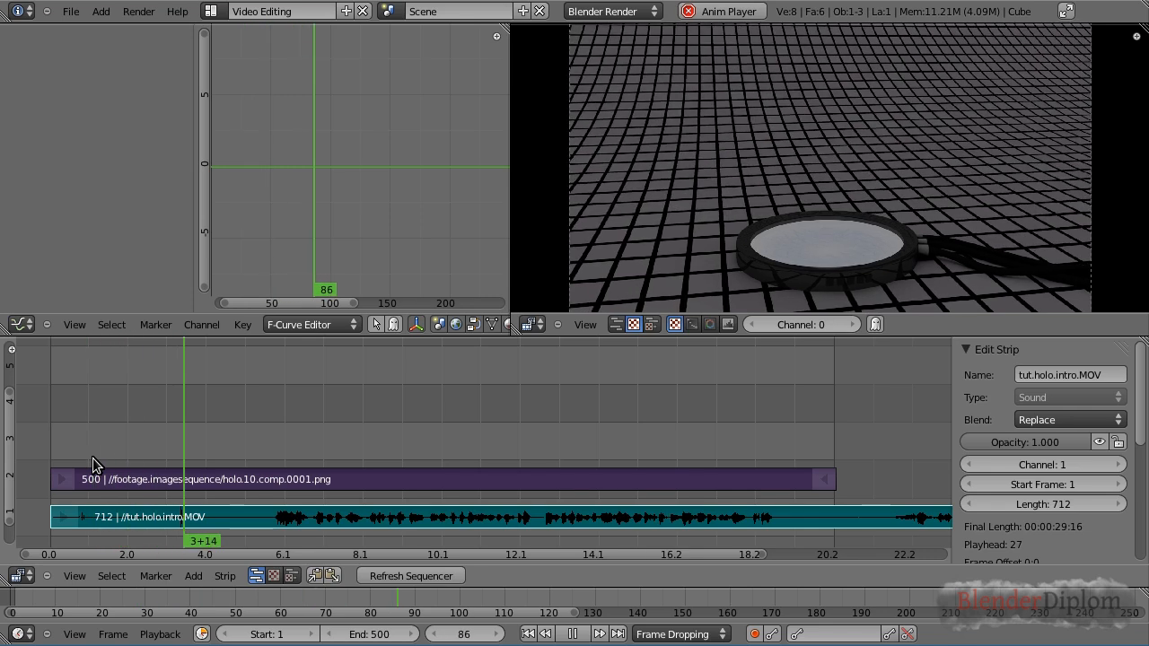
{"action": "key", "text": "alt+a"}
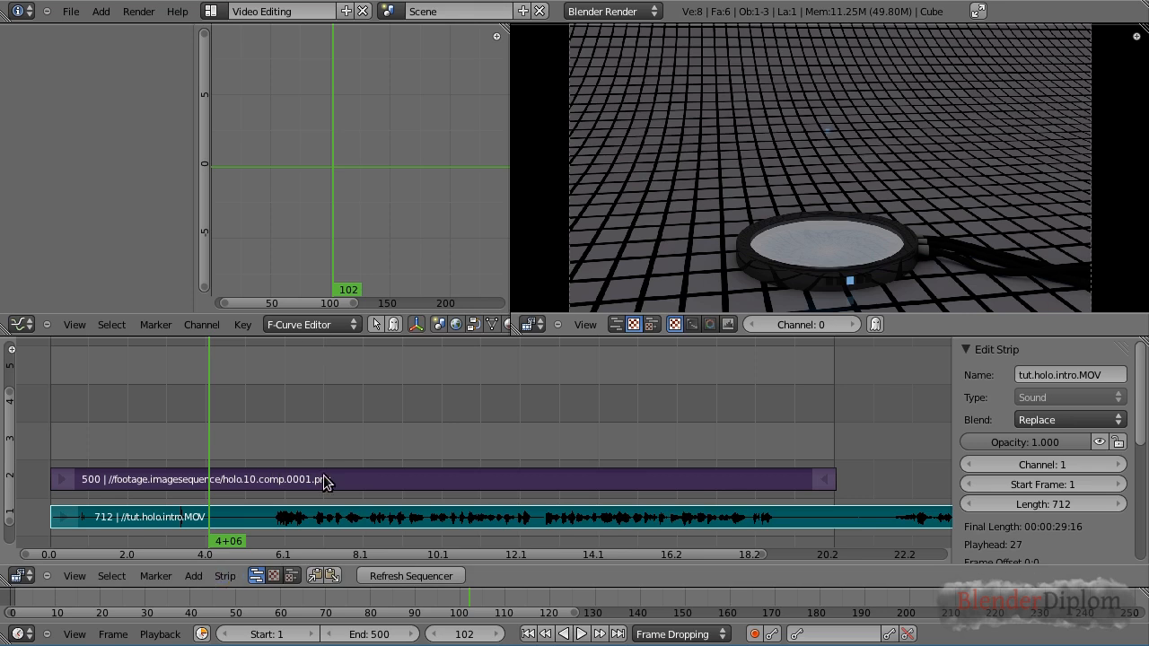
Keyframe the sound strip's volume at 1 on frame 143 and at 0 on frame 102 for a fade-in
{"action": "left_click_drag", "start_coordinate": [269, 457], "coordinate": [272, 455]}
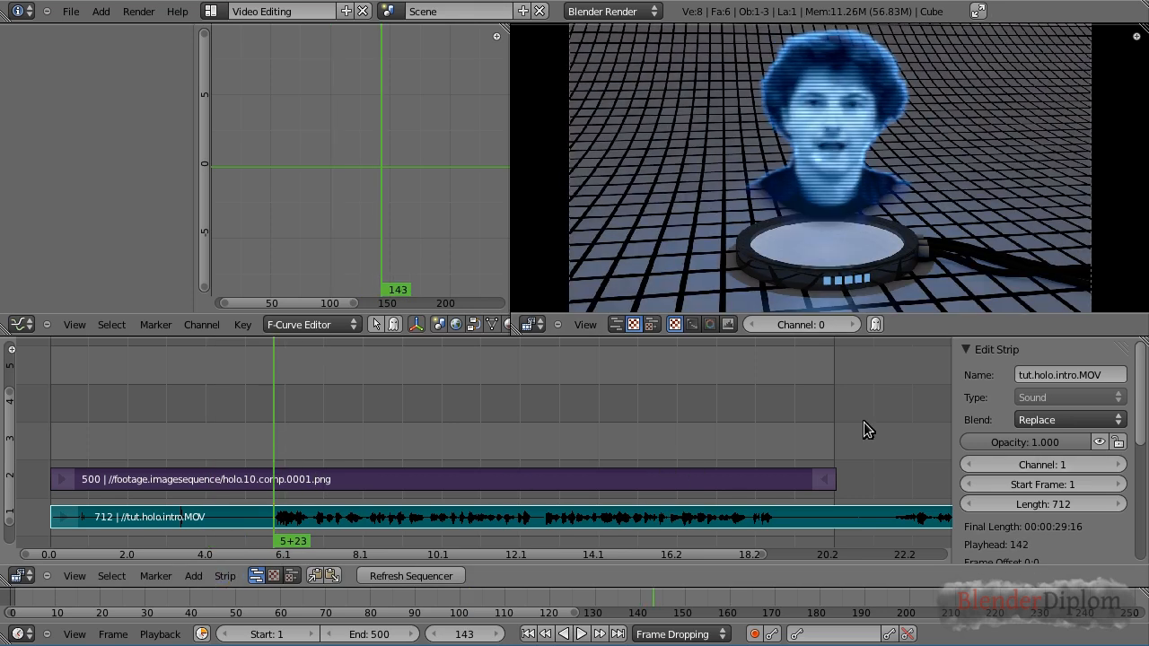
{"action": "left_click_drag", "start_coordinate": [1142, 405], "coordinate": [1144, 510]}
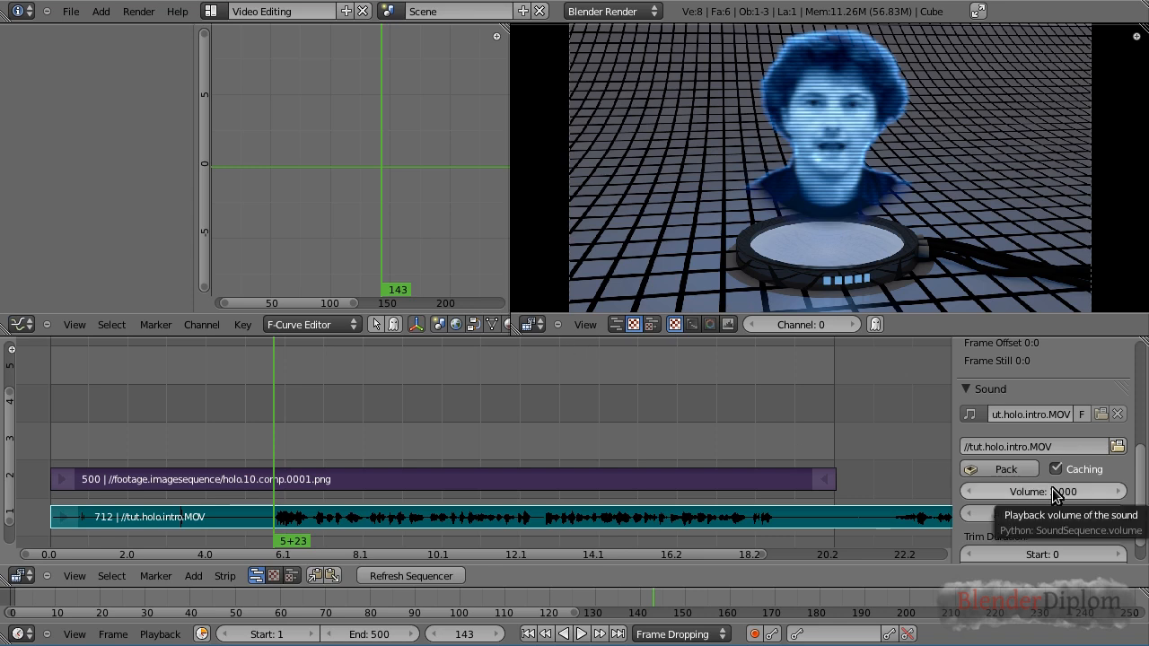
{"action": "key", "text": "i"}
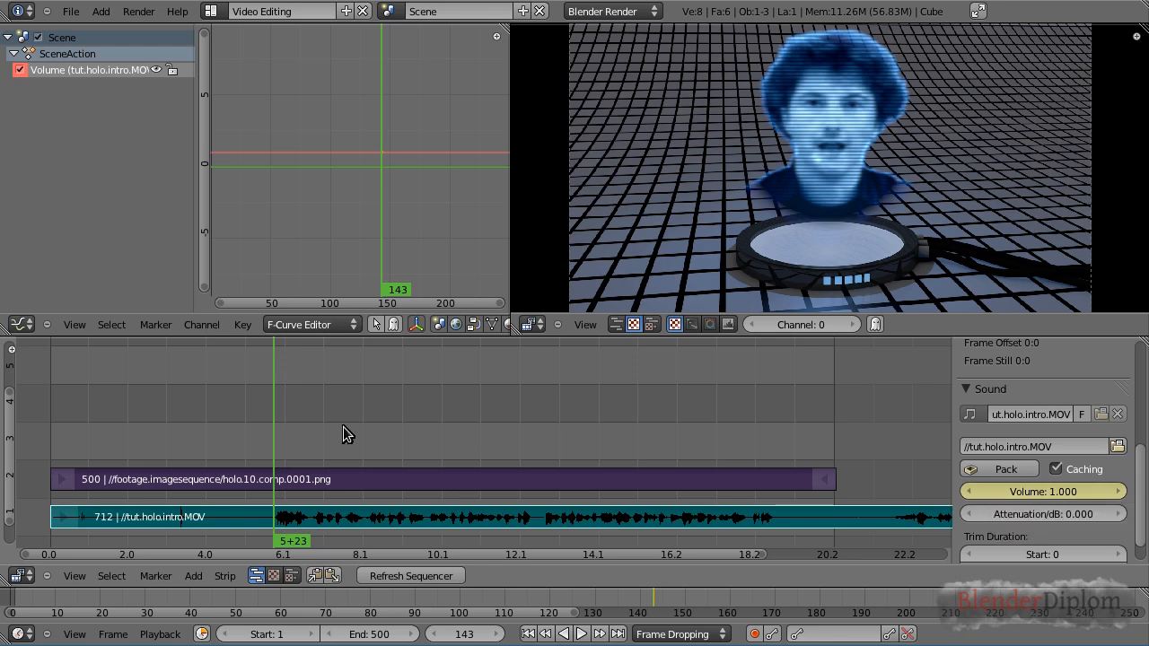
{"action": "left_click_drag", "start_coordinate": [274, 444], "coordinate": [208, 444]}
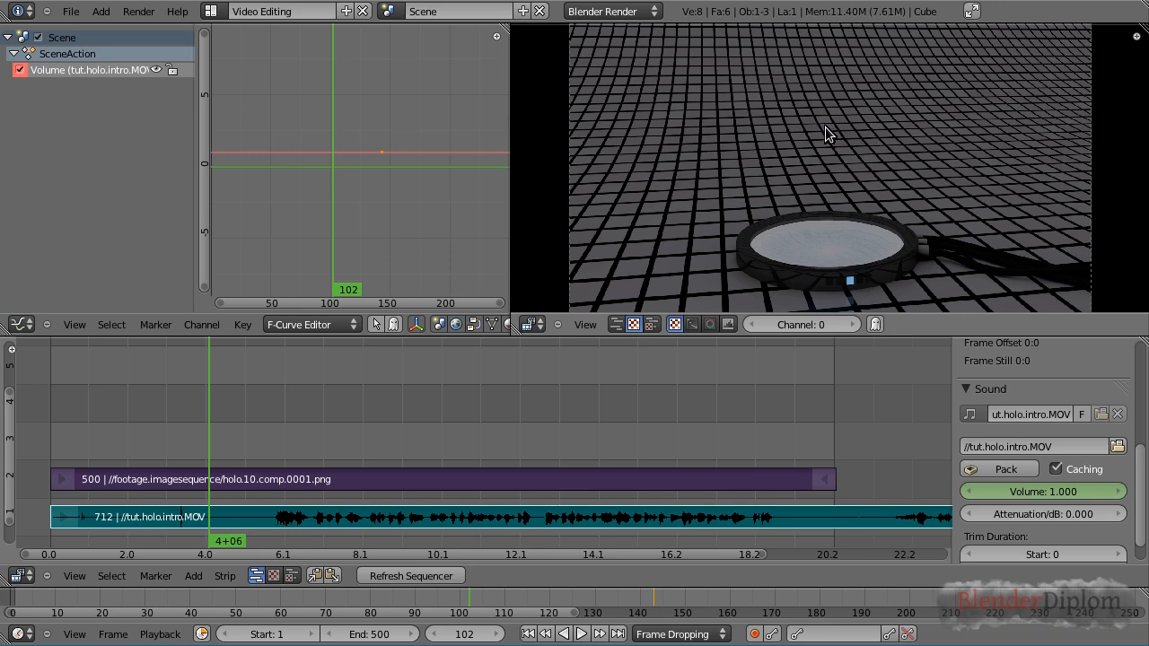
{"action": "left_click", "coordinate": [1056, 491]}
{"action": "type", "text": "0"}
{"action": "key", "text": "Return"}
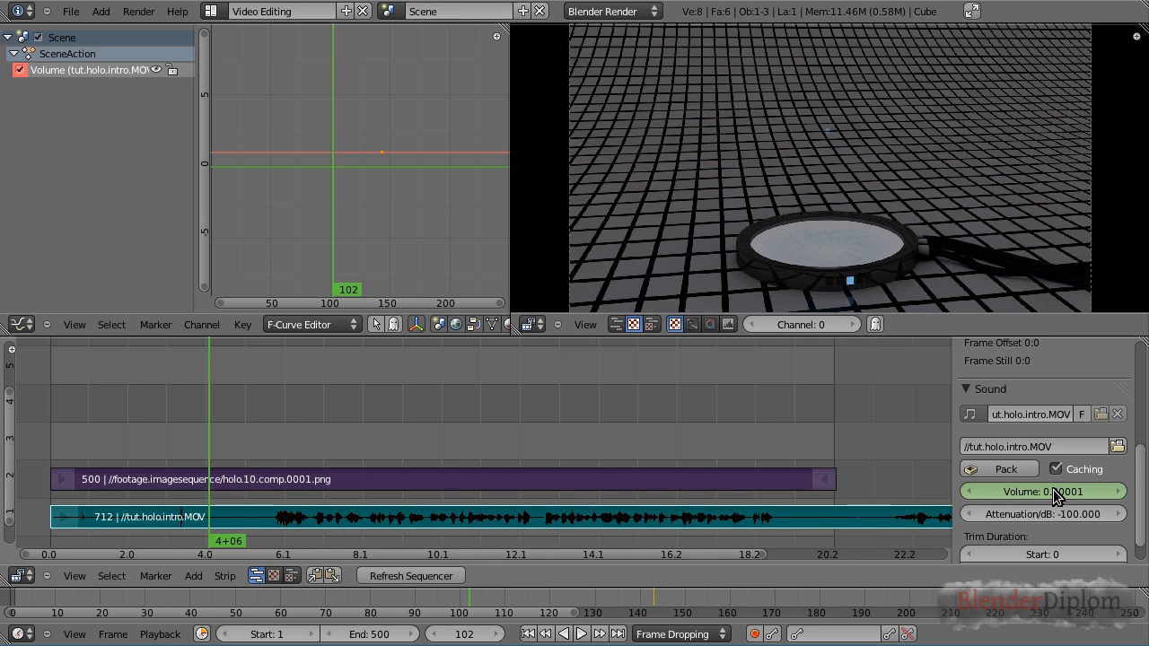
{"action": "key", "text": "i"}
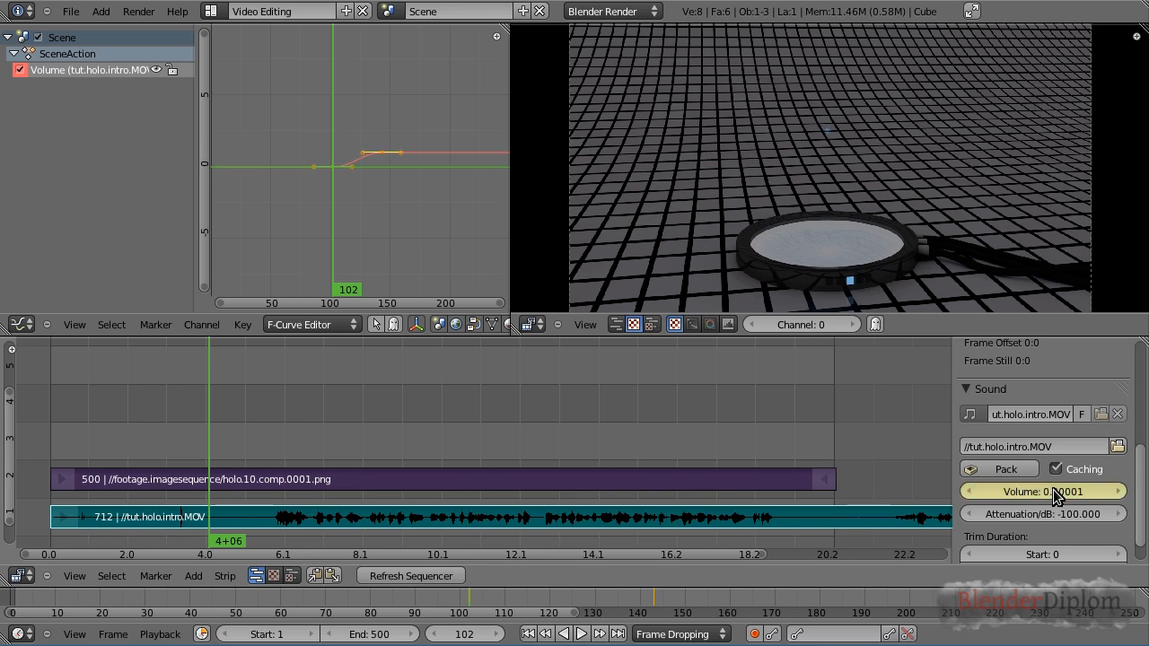
Play back the timeline to hear the audio fade-in
{"action": "left_click", "coordinate": [164, 414]}
{"action": "key", "text": "alt+a"}
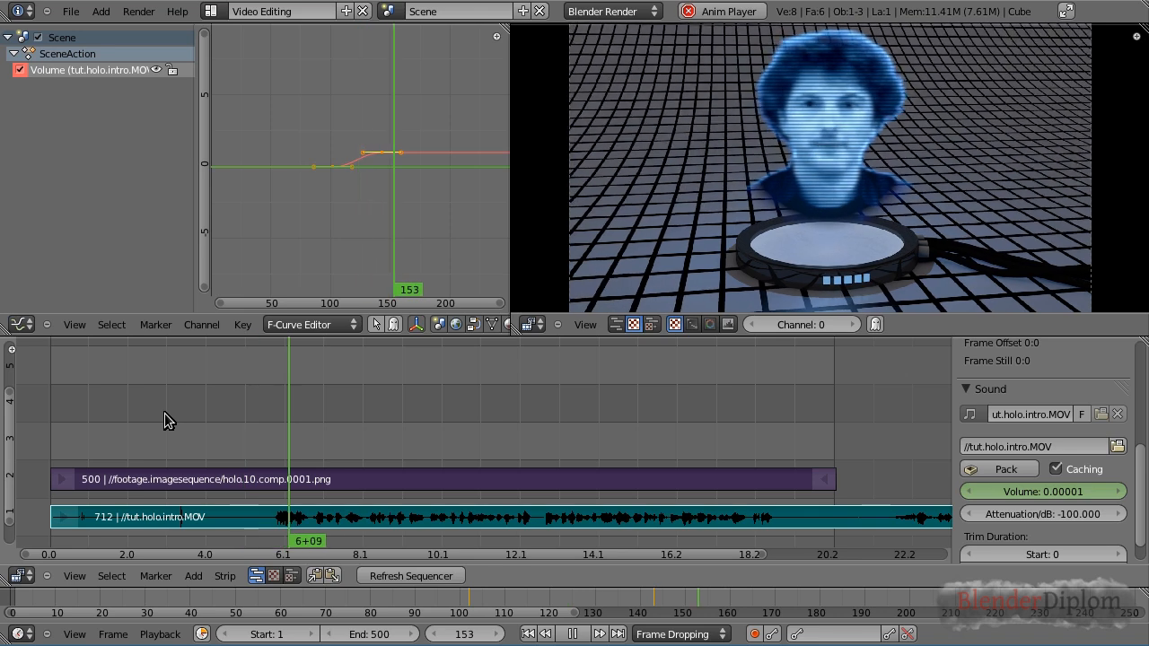
{"action": "key", "text": "alt+a"}
Keyframe the sound strip's volume at 1 on frame 461 and at 0 on frame 497 for a fade-out
{"action": "left_click", "coordinate": [771, 440]}
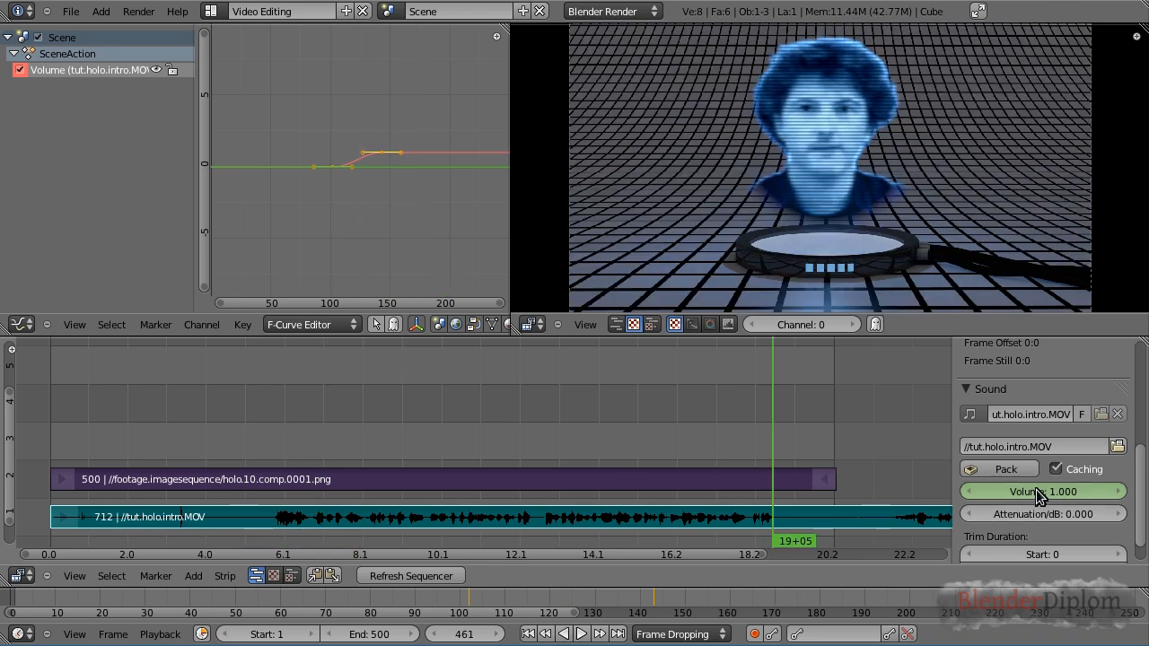
{"action": "key", "text": "i"}
{"action": "left_click_drag", "start_coordinate": [814, 442], "coordinate": [827, 443]}
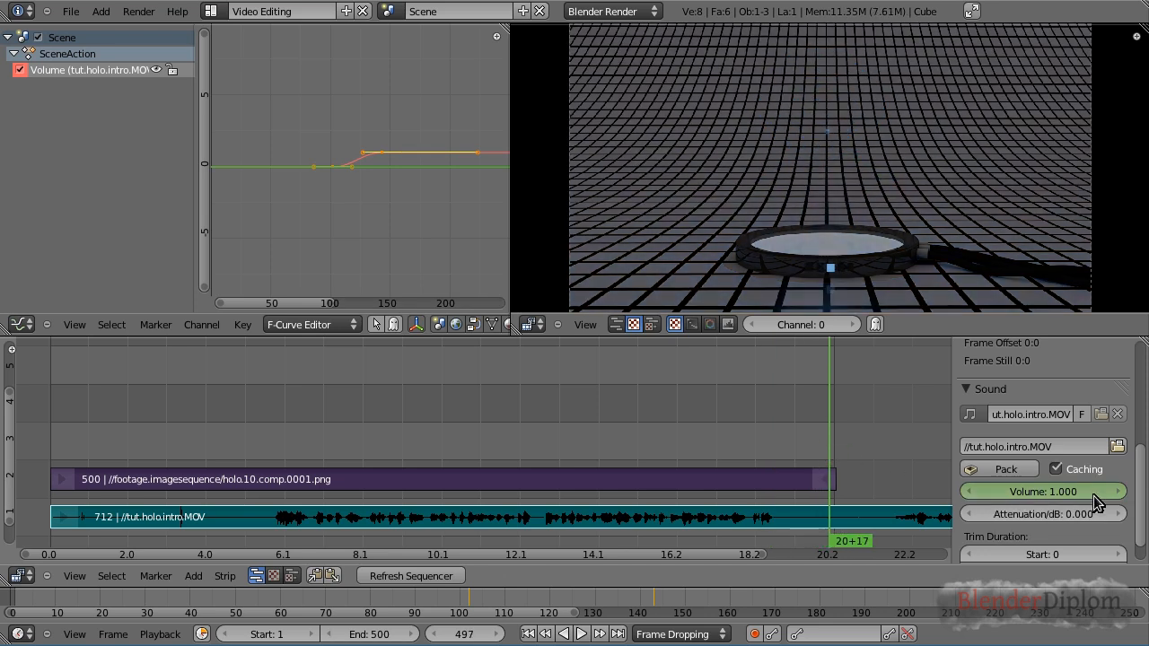
{"action": "left_click", "coordinate": [1048, 494]}
{"action": "type", "text": "0"}
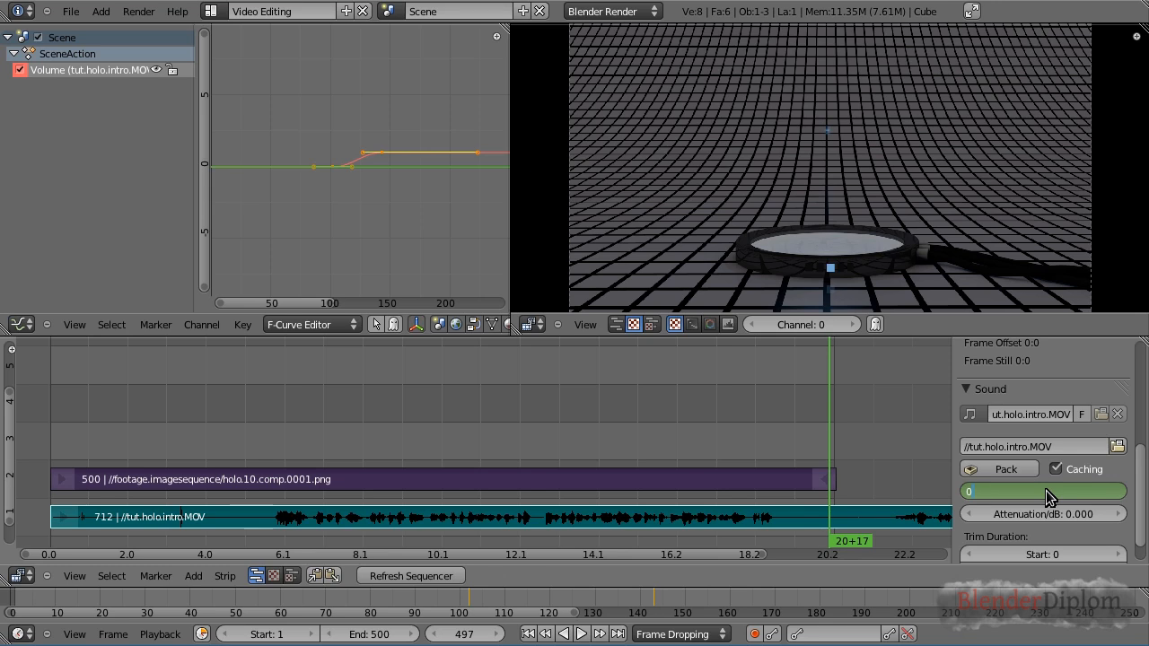
{"action": "key", "text": "Return"}
{"action": "key", "text": "i"}
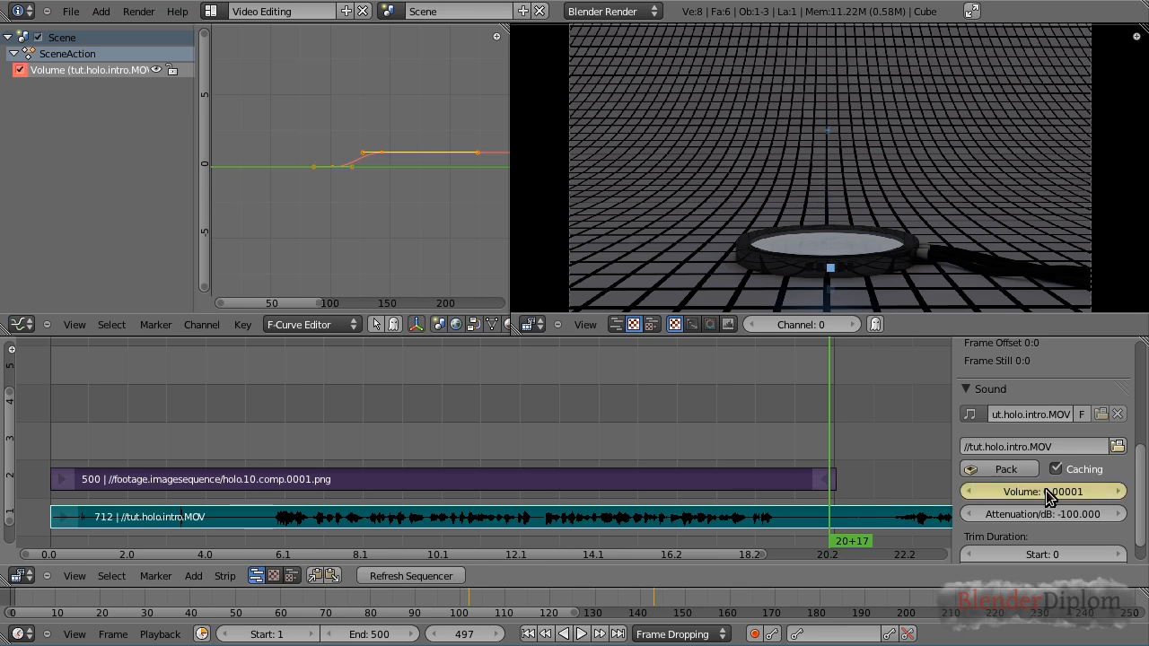
Add electric_tower_charge_up_22khz.mp3 as a sound strip starting near frame 99 and place it on channel 3
{"action": "left_click_drag", "start_coordinate": [233, 446], "coordinate": [468, 453]}
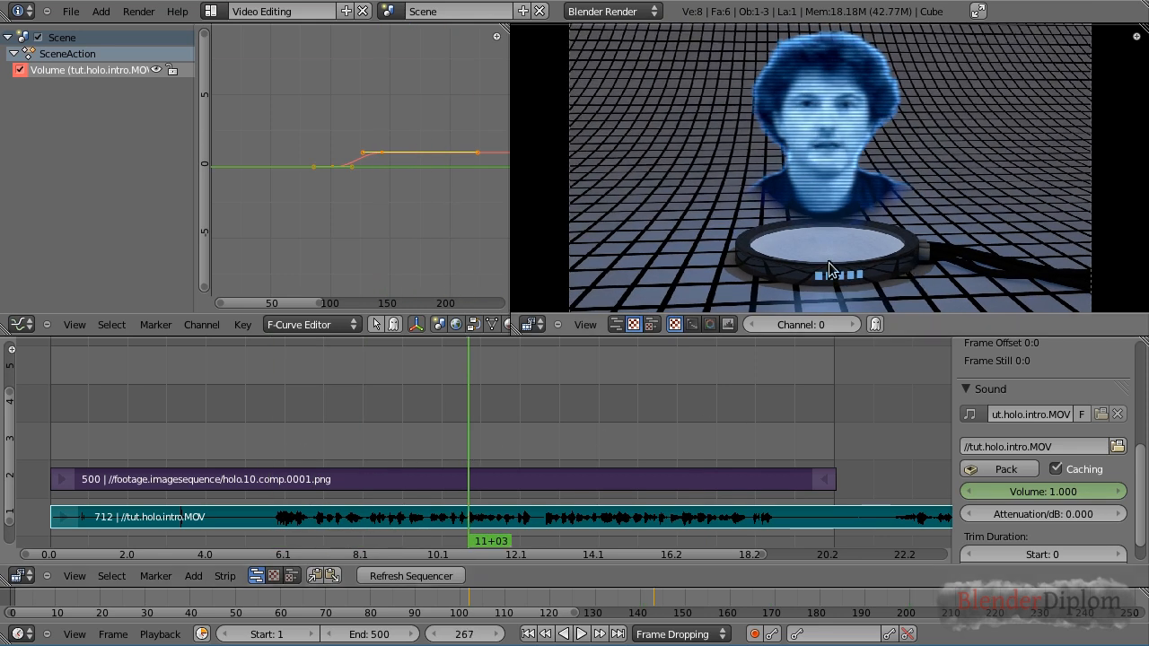
{"action": "left_click", "coordinate": [599, 429]}
{"action": "left_click_drag", "start_coordinate": [556, 421], "coordinate": [239, 440]}
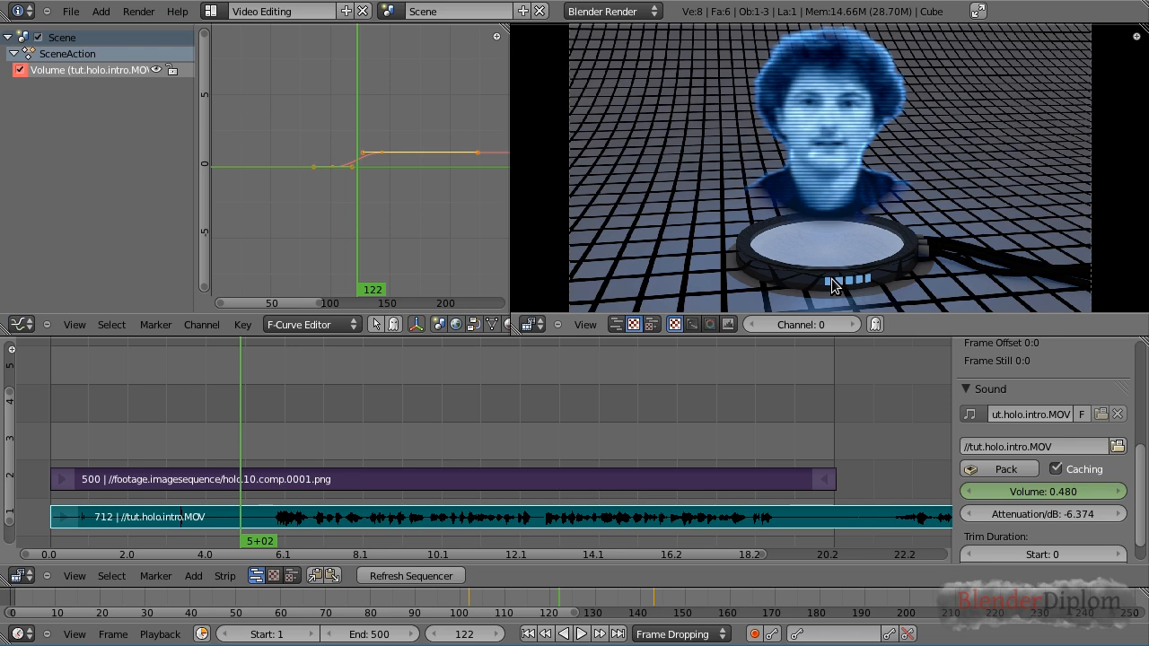
{"action": "mouse_move", "coordinate": [258, 445]}
{"action": "left_mouse_down"}
{"action": "mouse_move", "coordinate": [511, 437]}
{"action": "mouse_move", "coordinate": [235, 446]}
{"action": "left_mouse_up"}
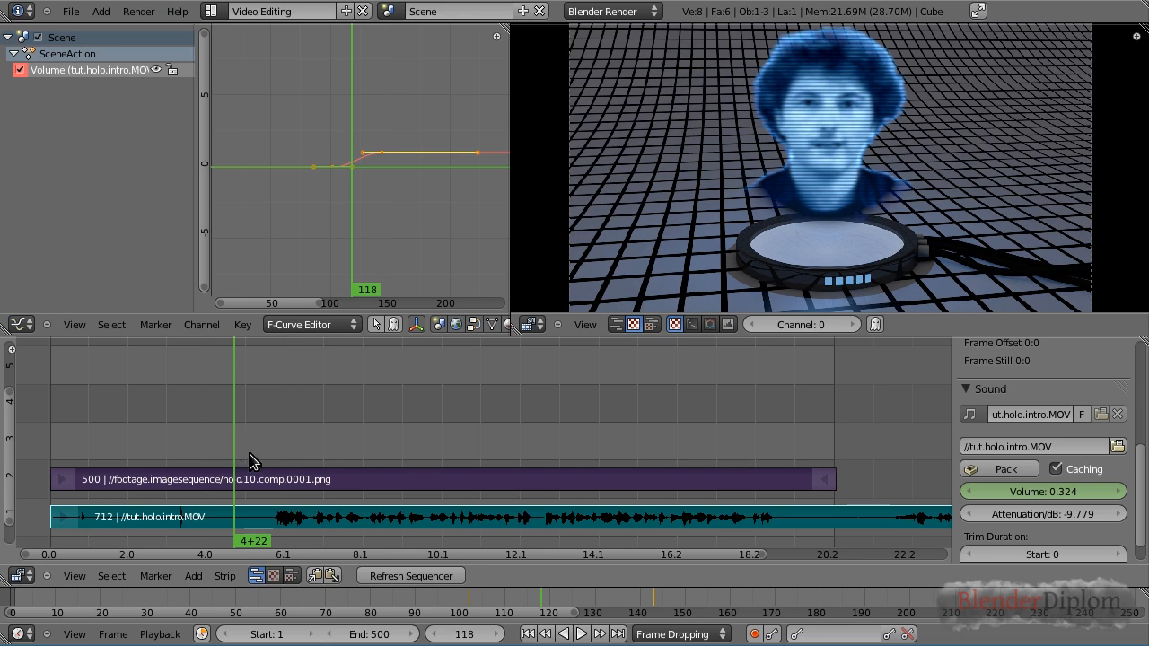
{"action": "left_click", "coordinate": [203, 578]}
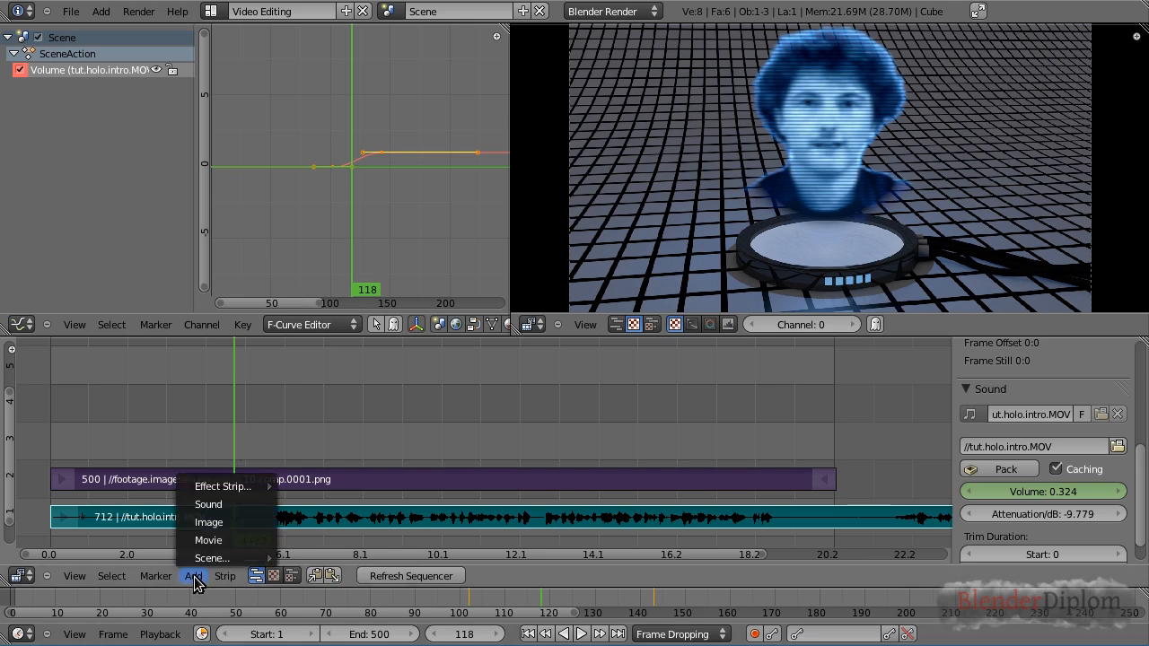
{"action": "left_click", "coordinate": [208, 505]}
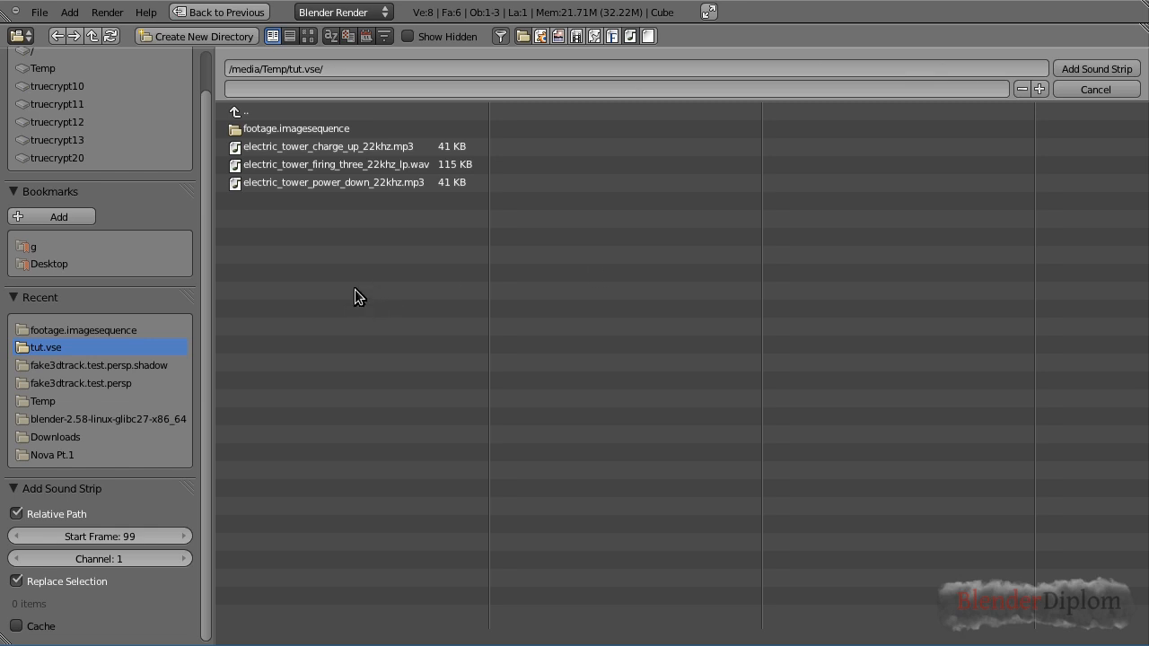
{"action": "left_click", "coordinate": [342, 145]}
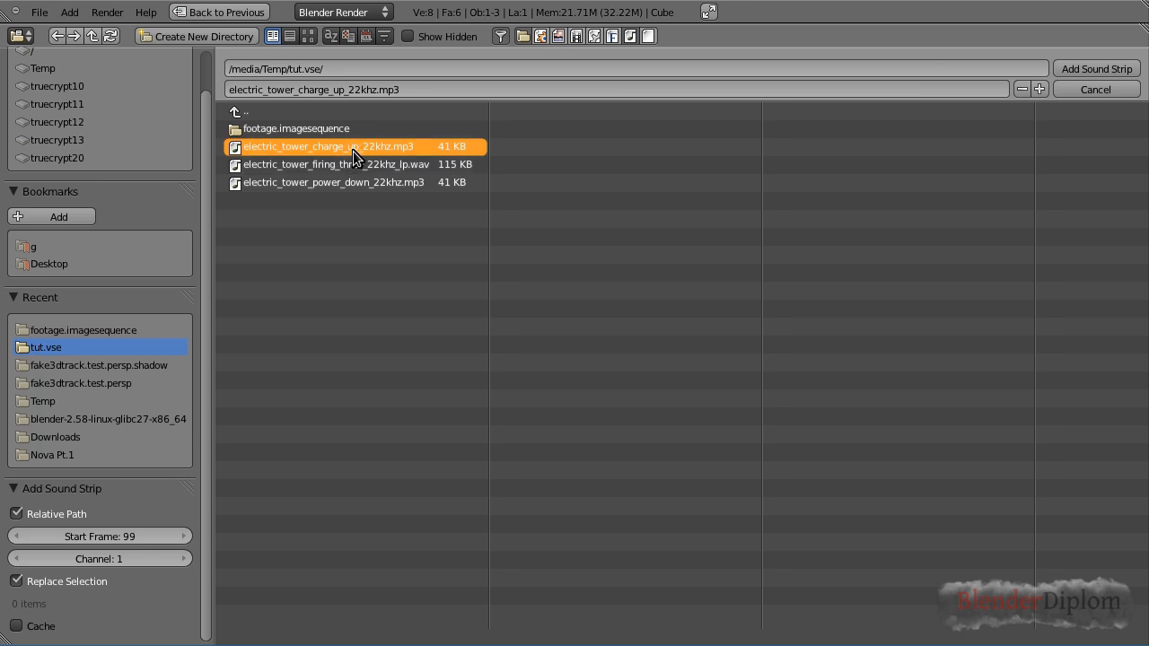
{"action": "left_click", "coordinate": [1092, 67]}
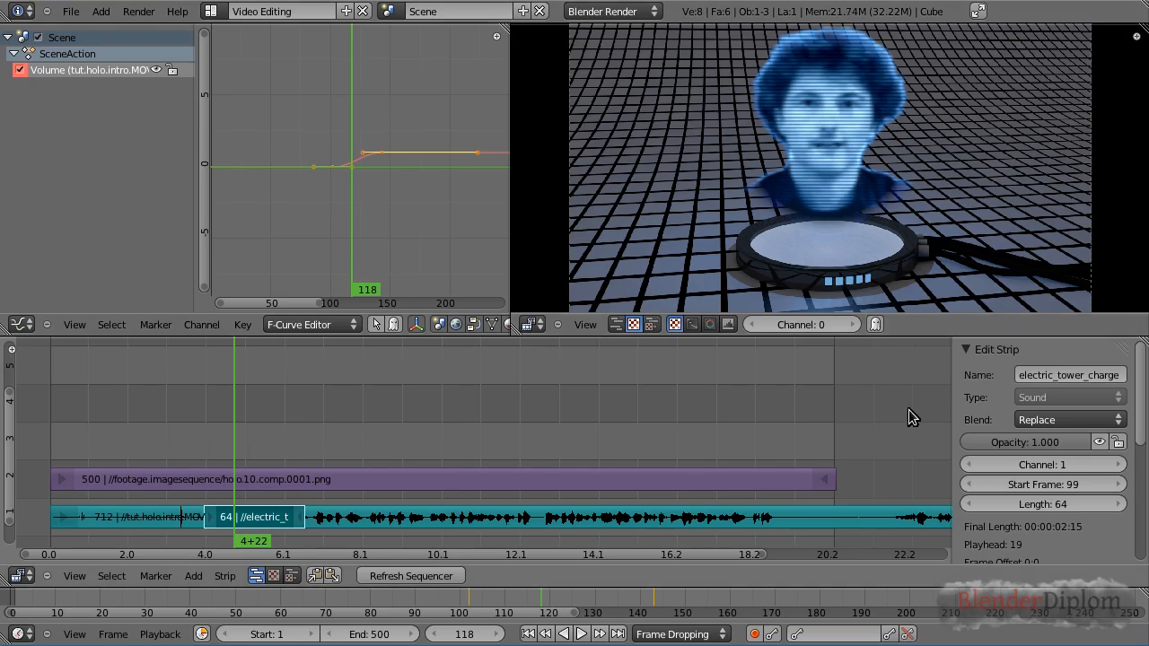
{"action": "left_click", "coordinate": [285, 382]}
Enable caching on the electric tower sound strip and set its volume to 0.1
{"action": "scroll", "coordinate": [1144, 410], "scroll_direction": "down", "scroll_amount": 10}
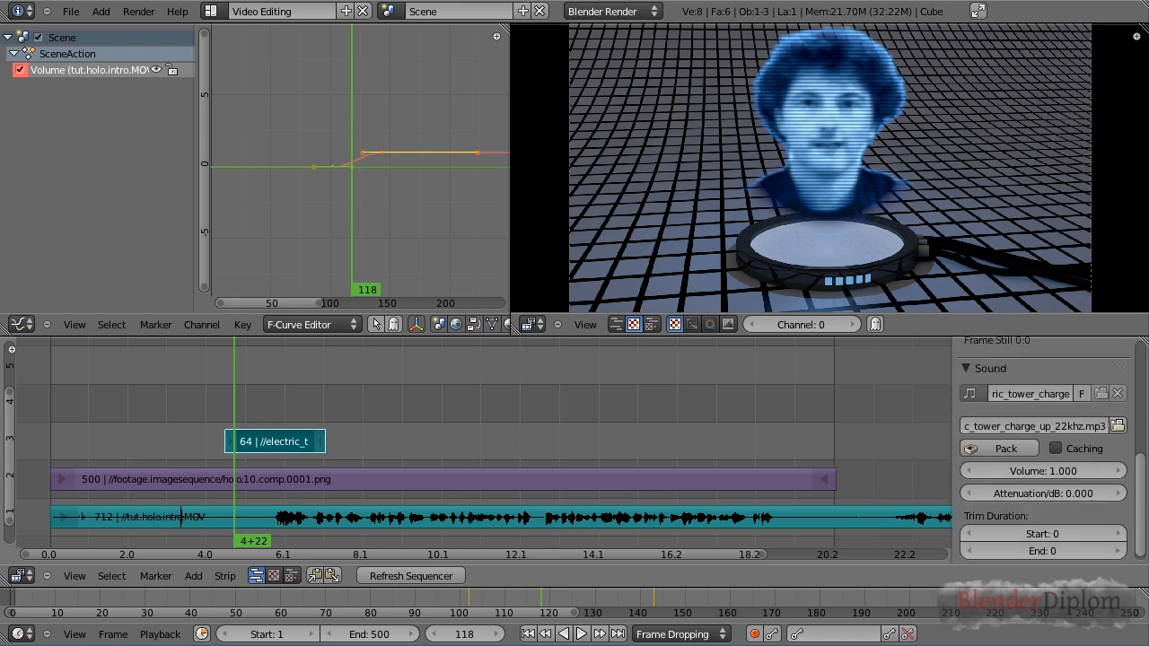
{"action": "left_click", "coordinate": [1055, 444]}
{"action": "left_click_drag", "start_coordinate": [254, 406], "coordinate": [274, 402]}
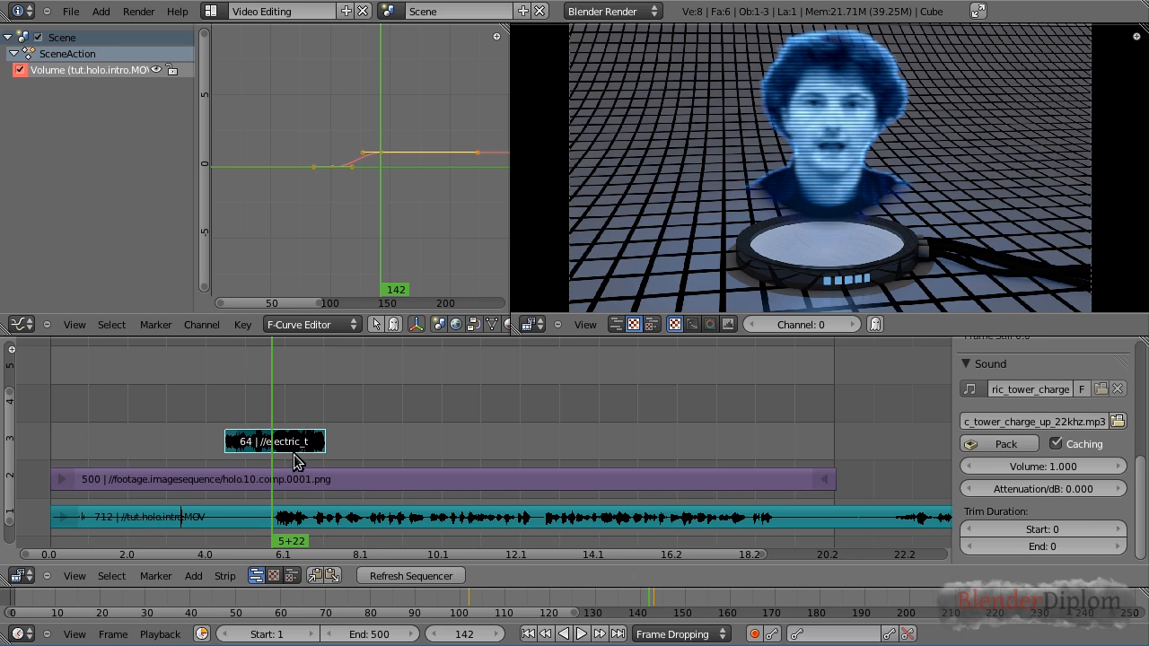
{"action": "left_click", "coordinate": [1063, 467]}
{"action": "type", "text": "0.1"}
{"action": "key", "text": "Return"}
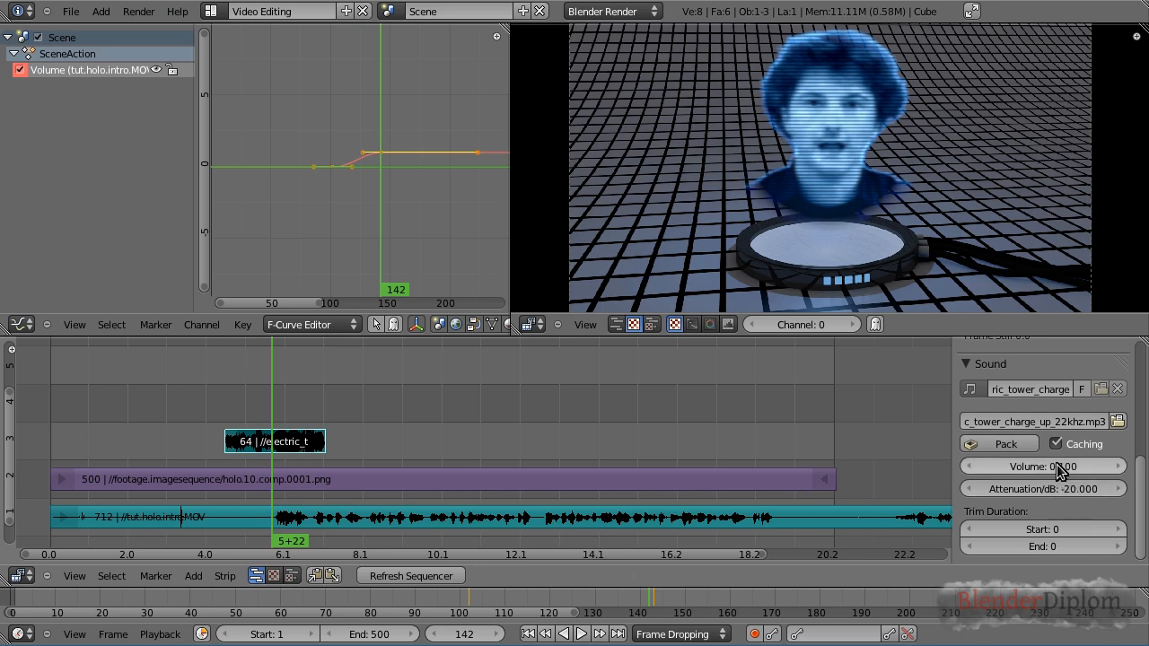
Slide the charge-up sound strip so it starts around frame 102 on channel 3
{"action": "left_click", "coordinate": [216, 403]}
{"action": "left_click_drag", "start_coordinate": [216, 403], "coordinate": [208, 407]}
{"action": "key", "text": "g"}
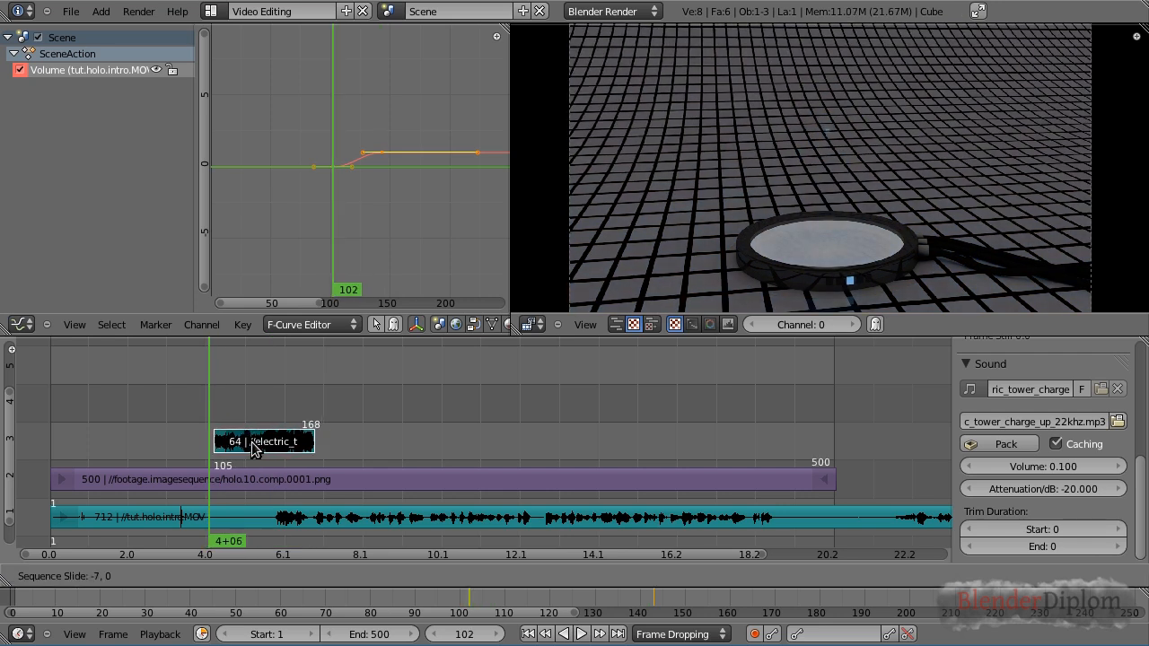
{"action": "left_click", "coordinate": [249, 449]}
Play back the timeline from the start of the charge-up sound to hear it
{"action": "left_click", "coordinate": [198, 410]}
{"action": "key", "text": "alt+a"}
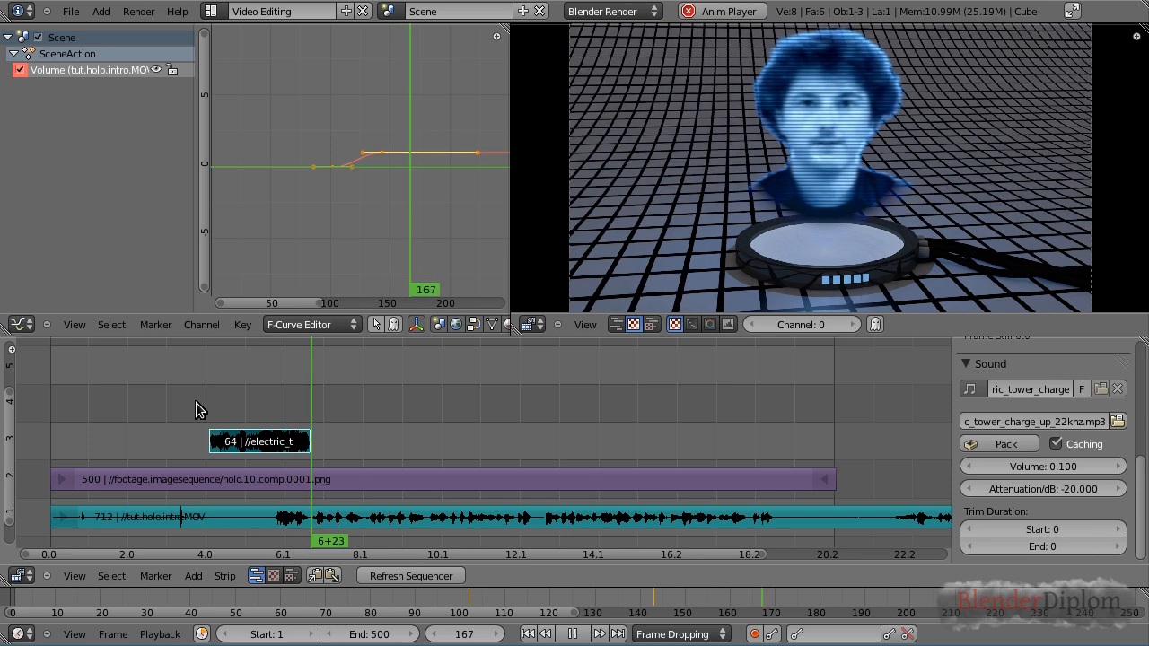
{"action": "key", "text": "alt+a"}
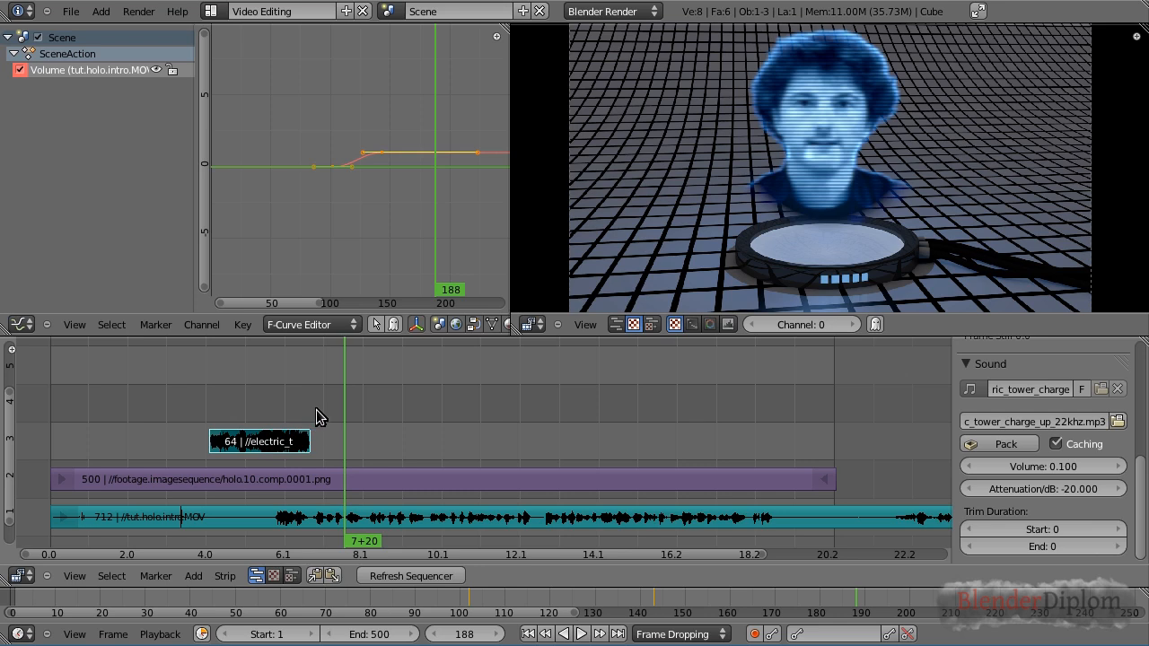
Add electric_tower_firing_three_22khz_lp.wav as a sound strip on channel 4
{"action": "left_click", "coordinate": [193, 576]}
{"action": "left_click", "coordinate": [215, 504]}
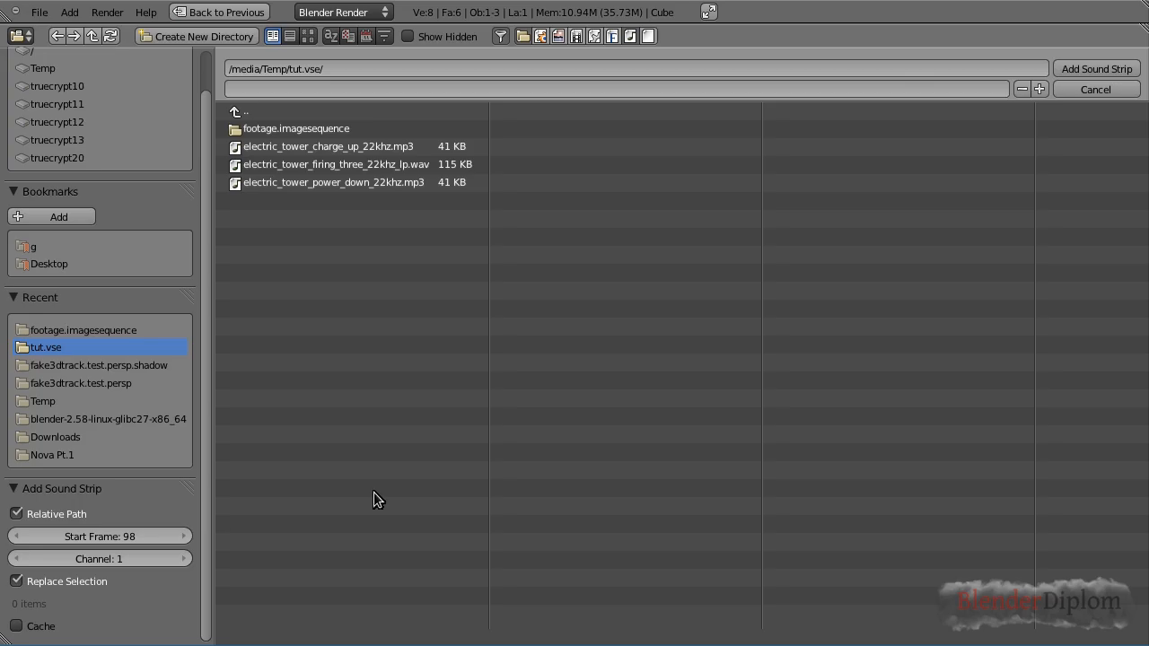
{"action": "left_click", "coordinate": [333, 168]}
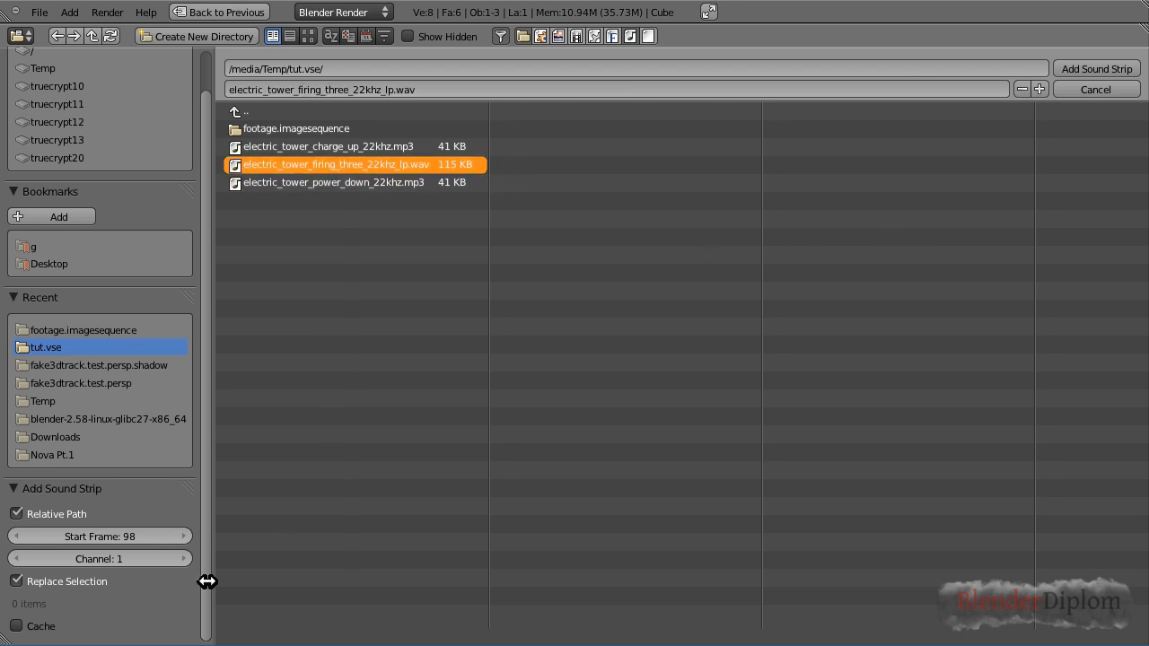
{"action": "left_click", "coordinate": [184, 557]}
{"action": "left_click", "coordinate": [184, 557]}
{"action": "left_click", "coordinate": [183, 556]}
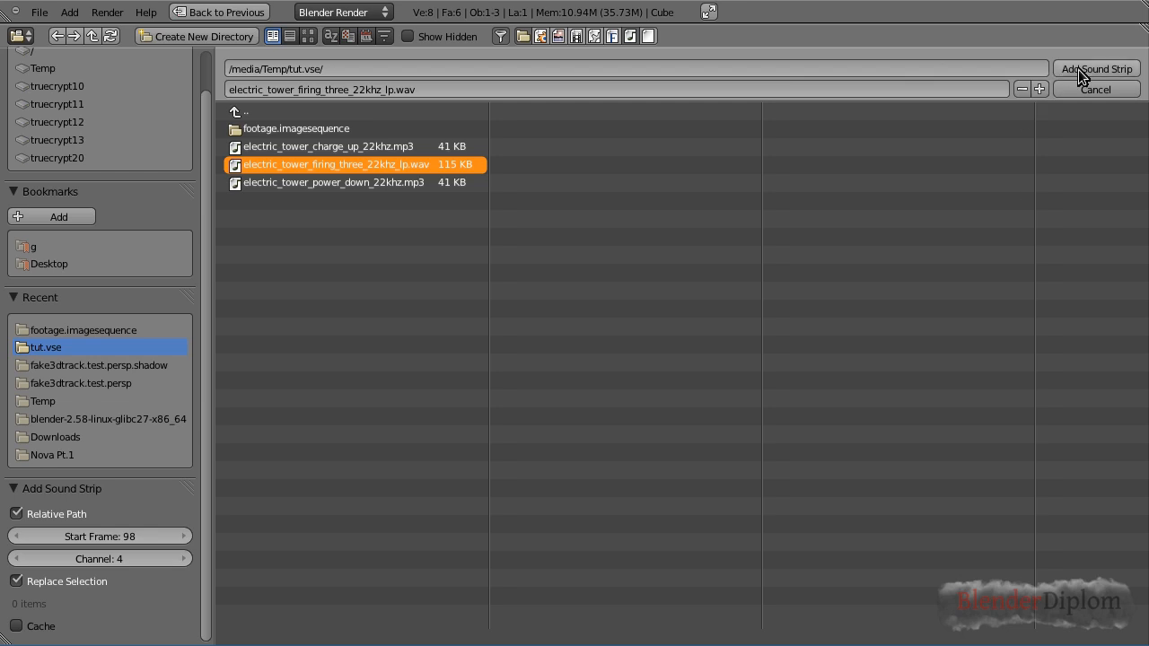
{"action": "left_click", "coordinate": [1095, 70]}
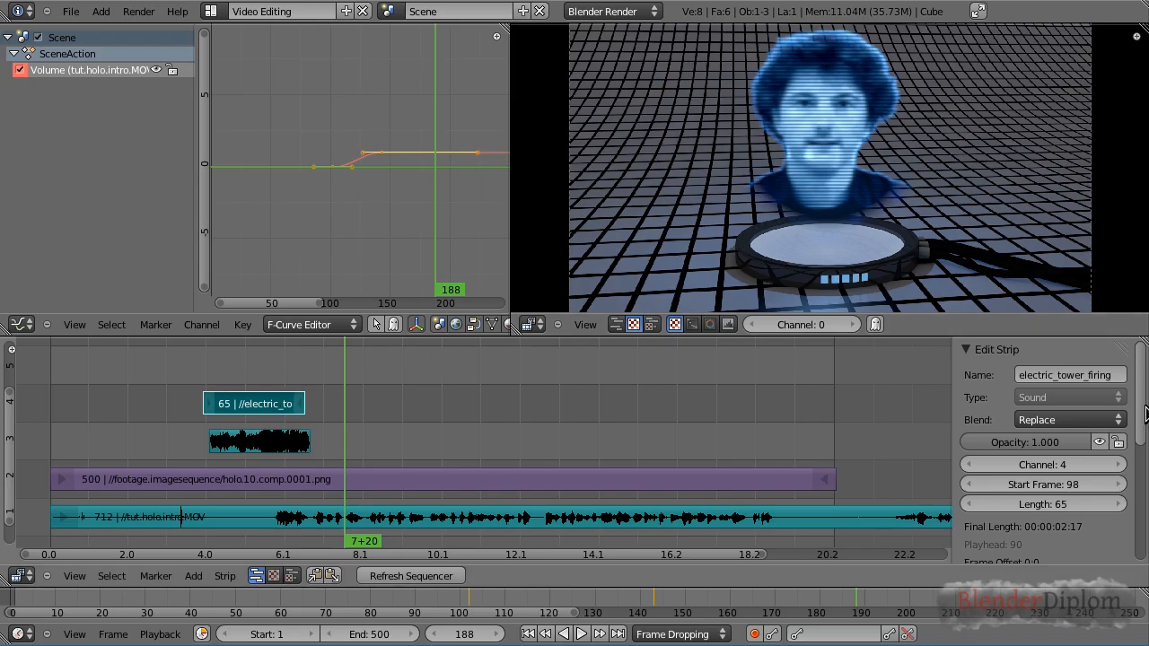
Enable caching on the firing sound strip and set its volume to 0.1
{"action": "scroll", "coordinate": [1061, 476], "scroll_direction": "down", "scroll_amount": 5}
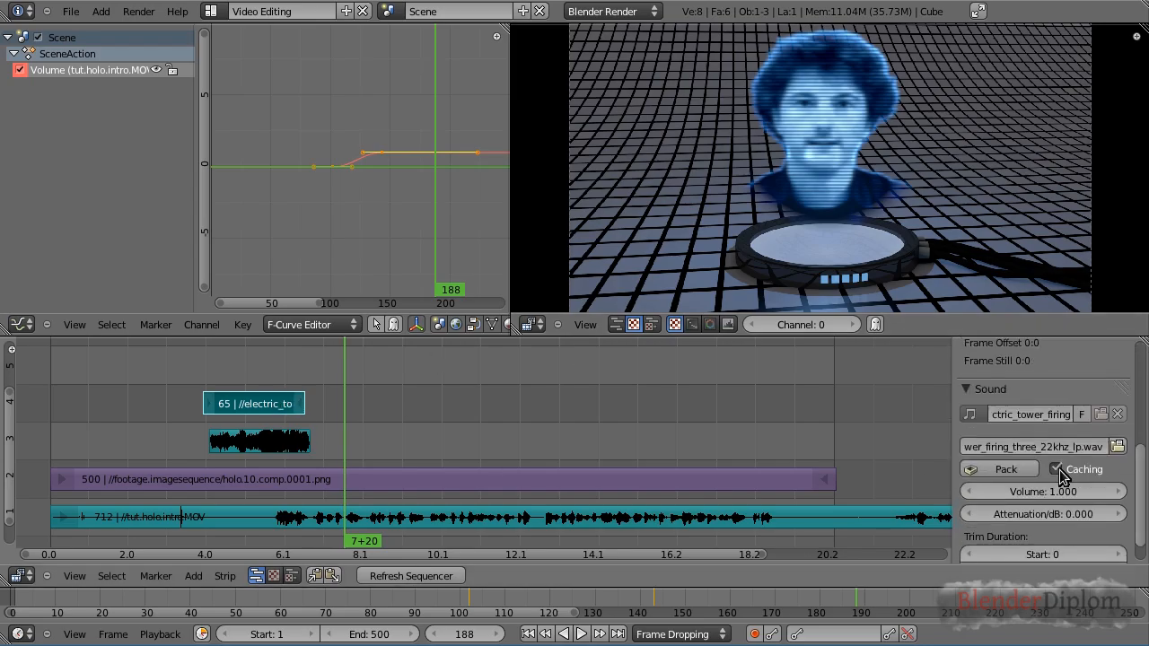
{"action": "left_click_drag", "start_coordinate": [1143, 503], "coordinate": [1144, 488]}
{"action": "left_click", "coordinate": [1056, 529]}
{"action": "type", "text": "0.1"}
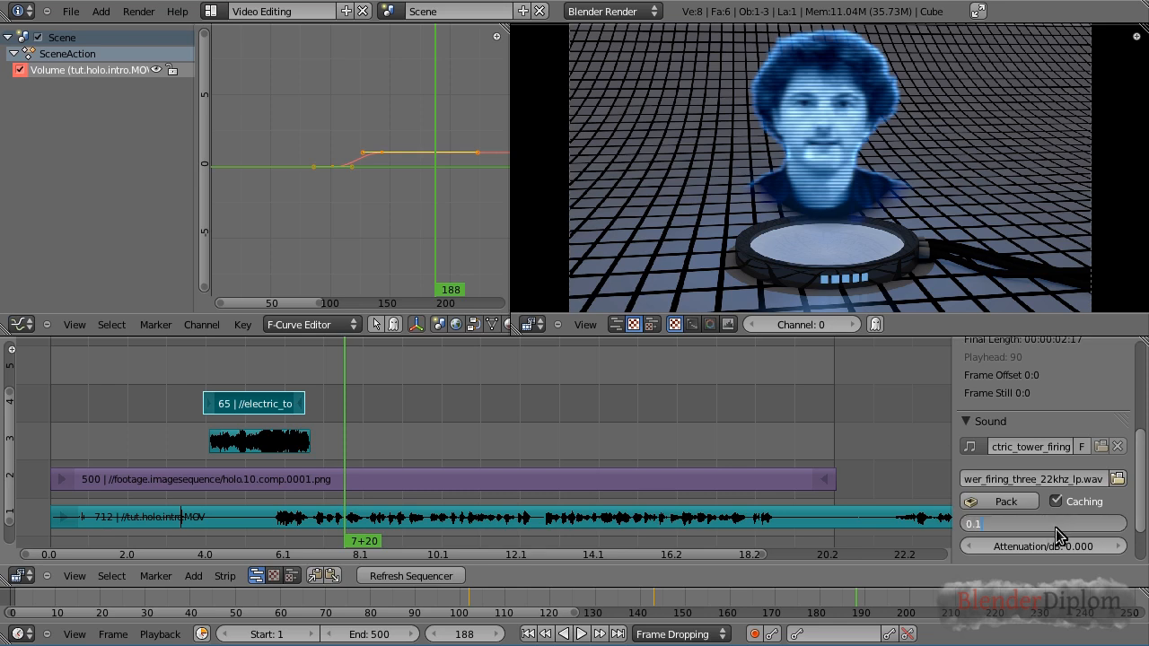
{"action": "key", "text": "Return"}
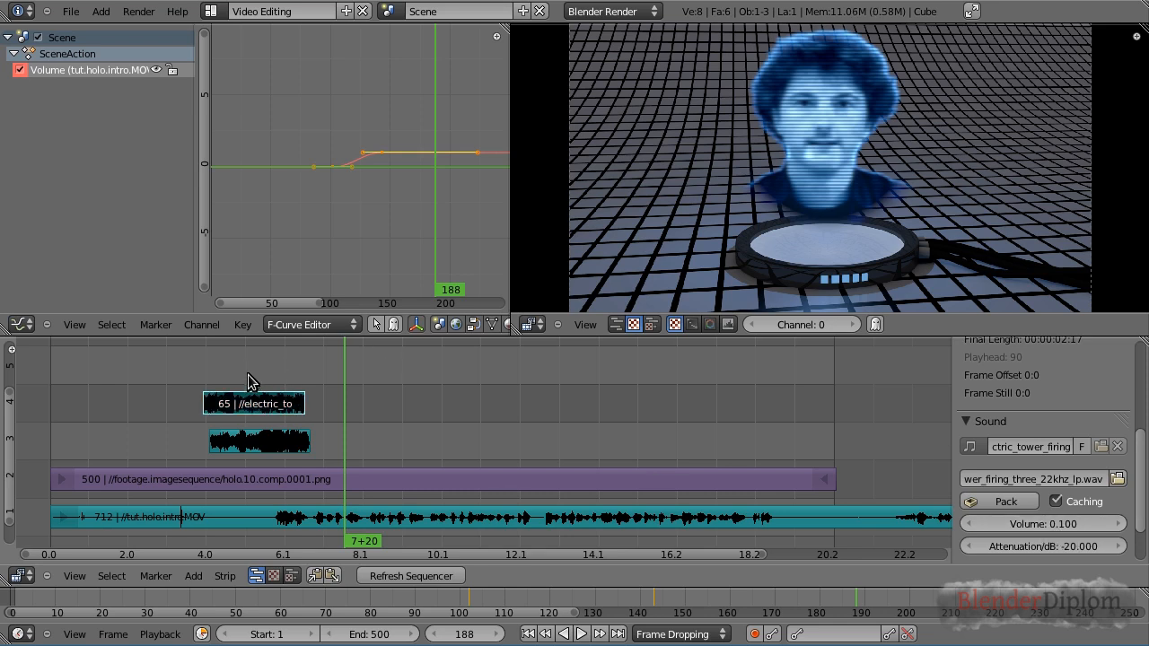
Slide the firing sound strip along channel 4 so it starts about frame 157
{"action": "key", "text": "g"}
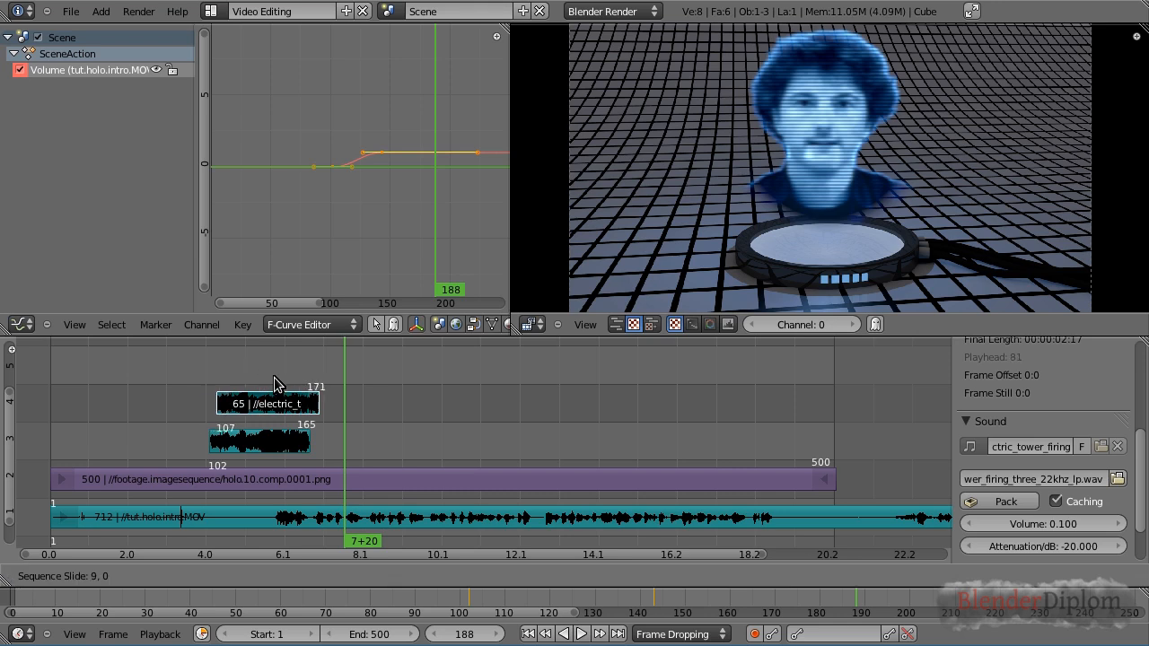
{"action": "left_click", "coordinate": [341, 378]}
Play back the charge-up and firing sound effects section to check their timing
{"action": "right_click", "coordinate": [289, 446]}
{"action": "left_click_drag", "start_coordinate": [311, 386], "coordinate": [274, 385]}
{"action": "key", "text": "alt+a"}
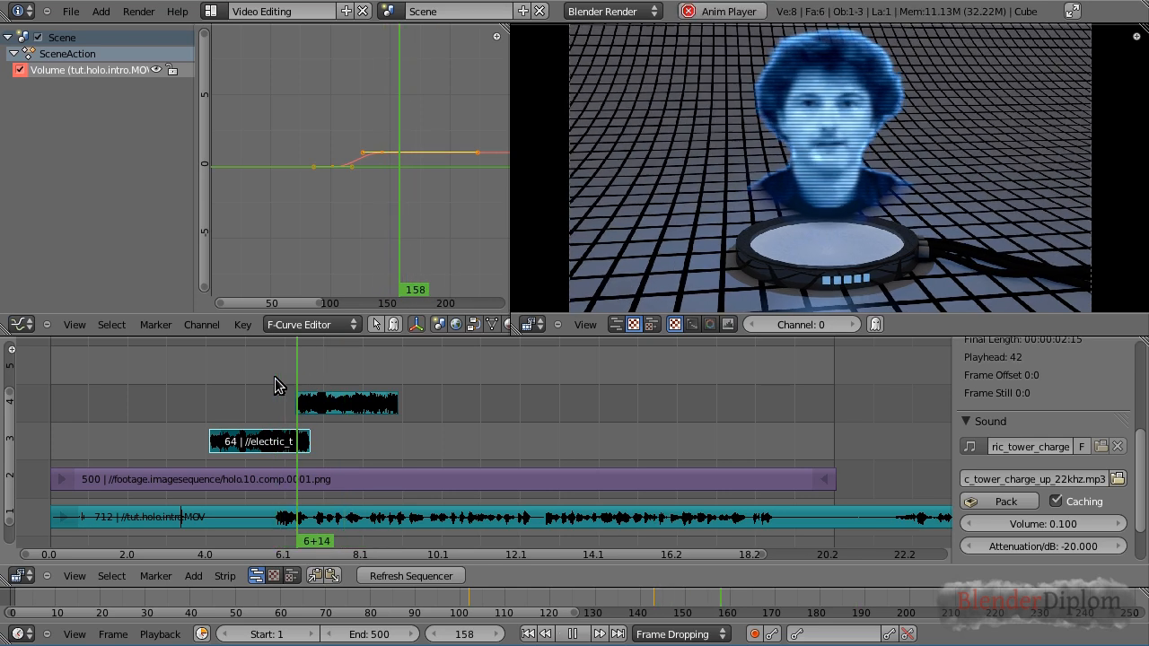
{"action": "key", "text": "Escape"}
{"action": "key", "text": "alt+a"}
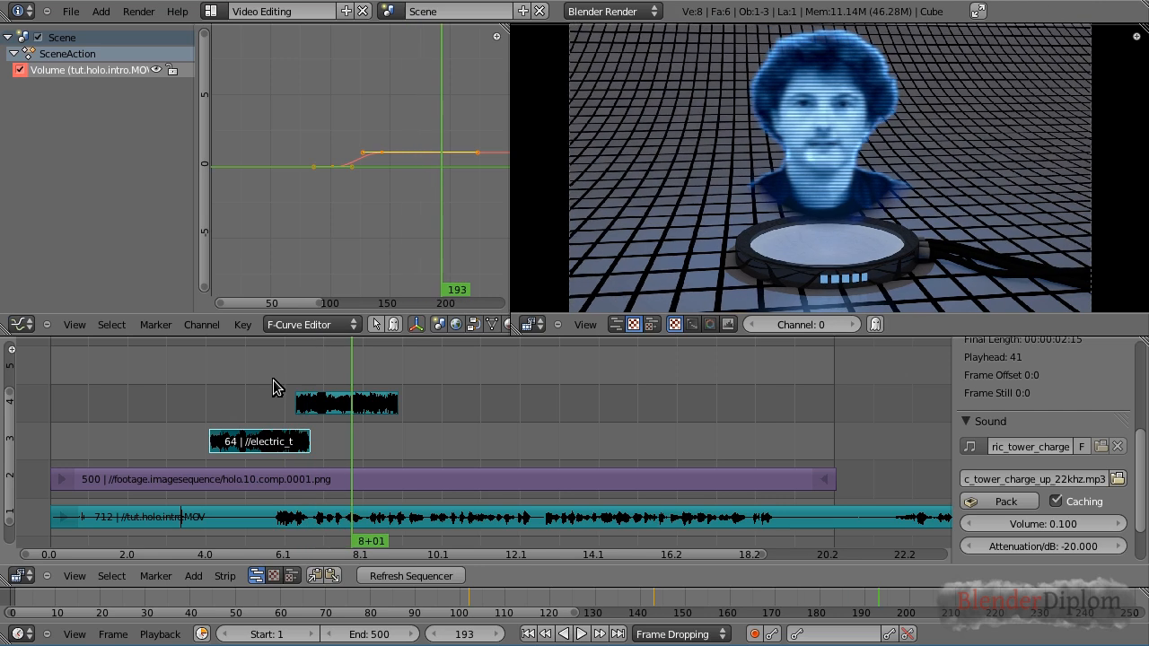
{"action": "key", "text": "Escape"}
{"action": "key", "text": "alt+a"}
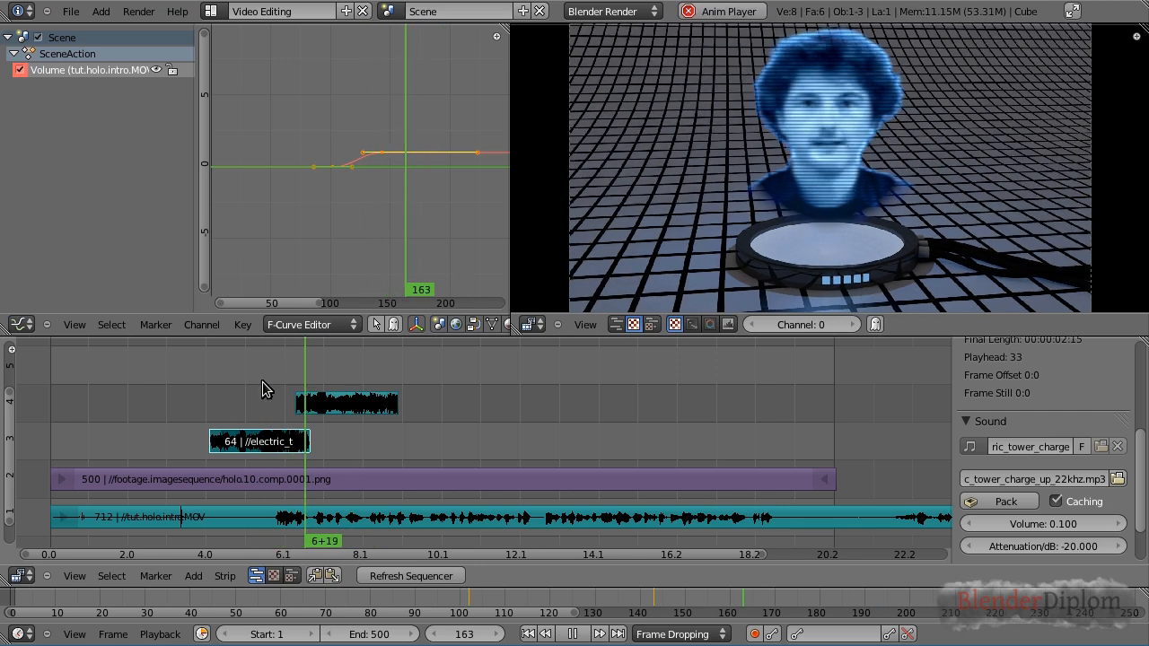
{"action": "key", "text": "alt+a"}
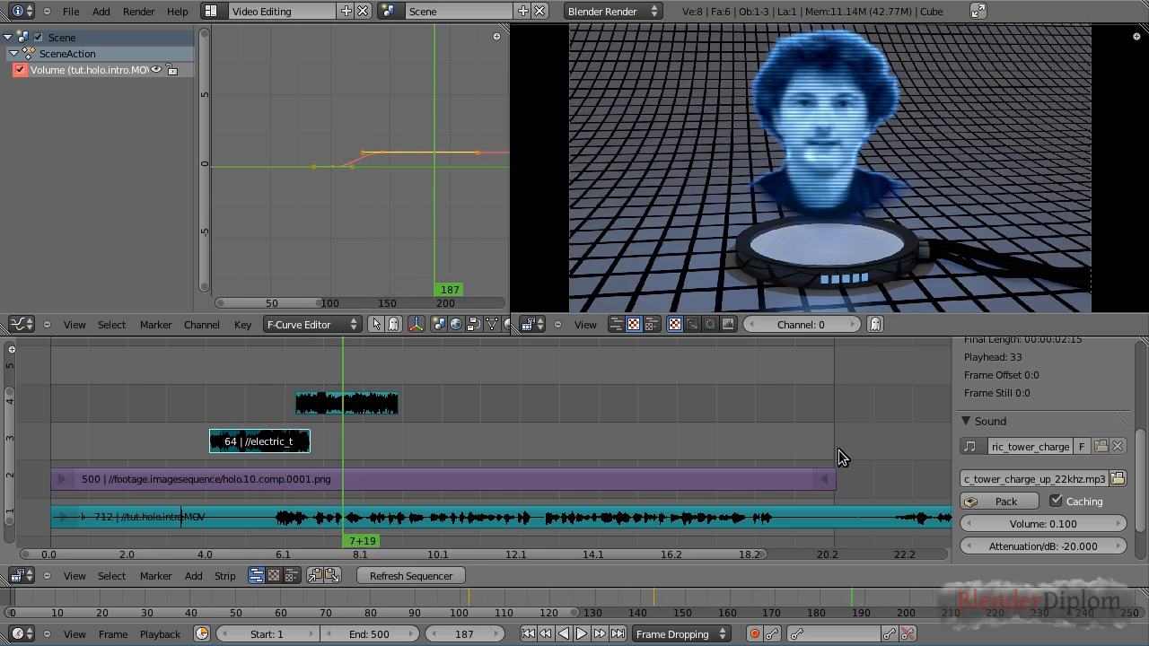
Duplicate the firing strip and place the copy on channel 3 starting about frame 215
{"action": "right_click", "coordinate": [367, 408]}
{"action": "key", "text": "g"}
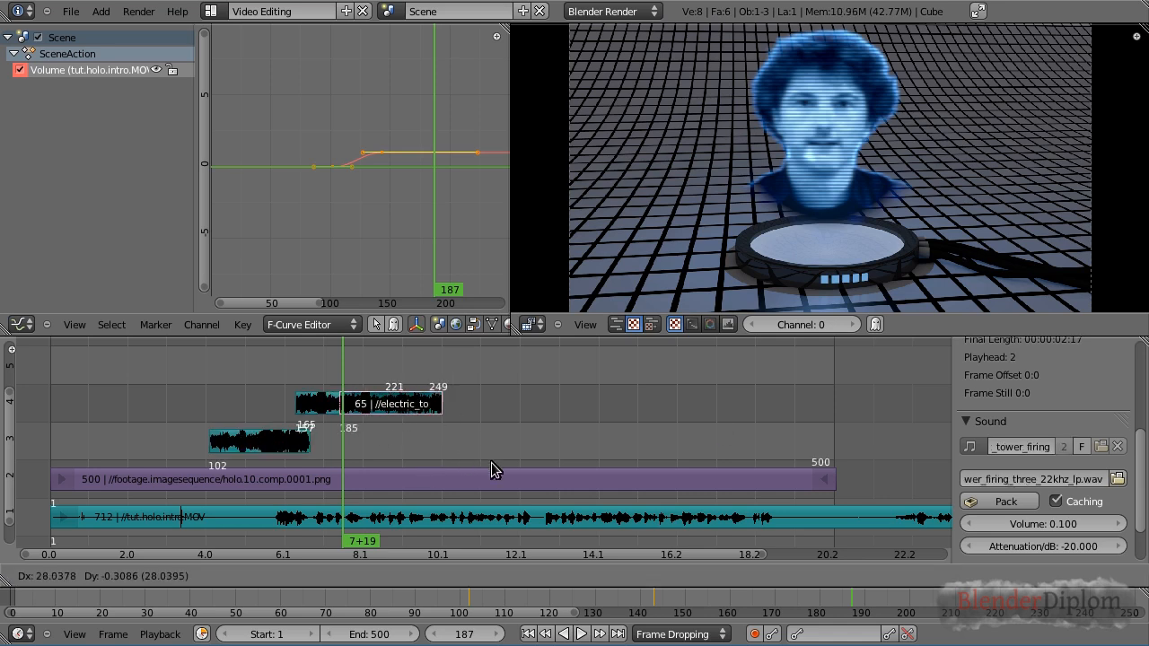
{"action": "left_click", "coordinate": [530, 482]}
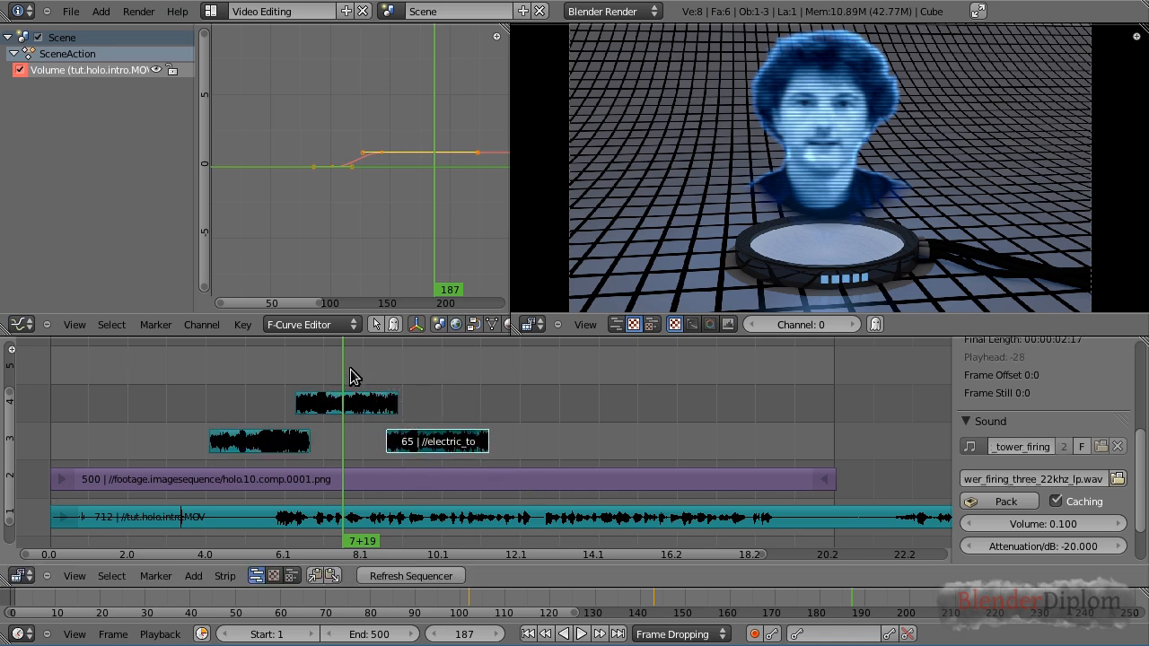
Play back the section with the two firing sounds to hear them
{"action": "key", "text": "alt+a"}
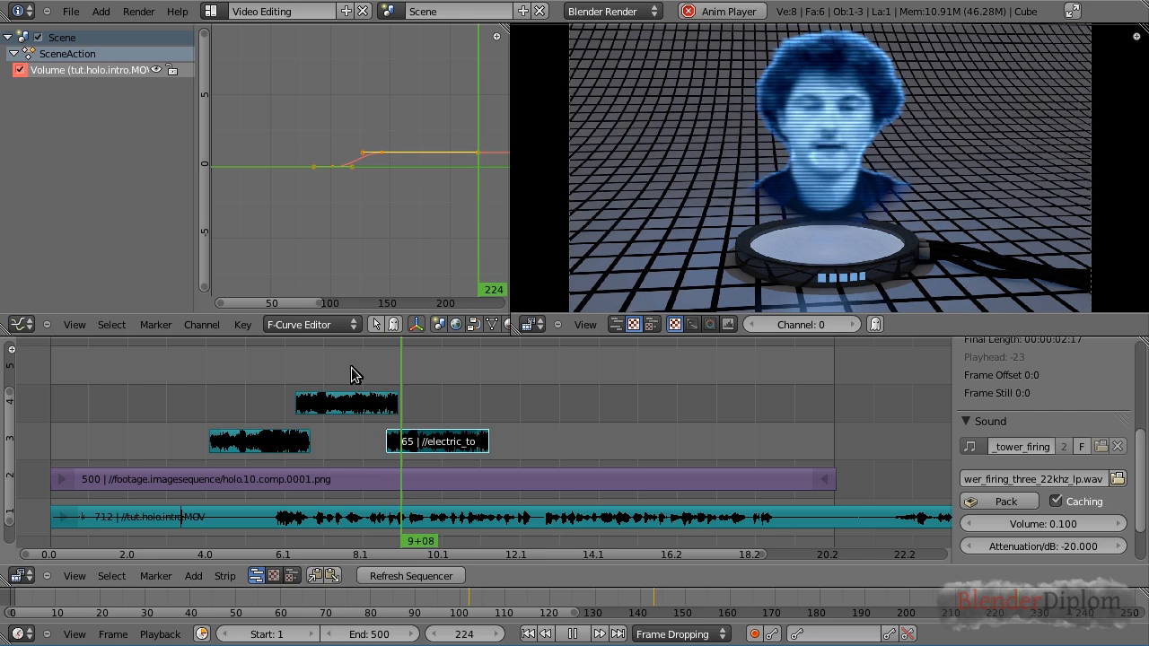
{"action": "key", "text": "alt+a"}
{"action": "left_click", "coordinate": [356, 371]}
{"action": "key", "text": "alt+a"}
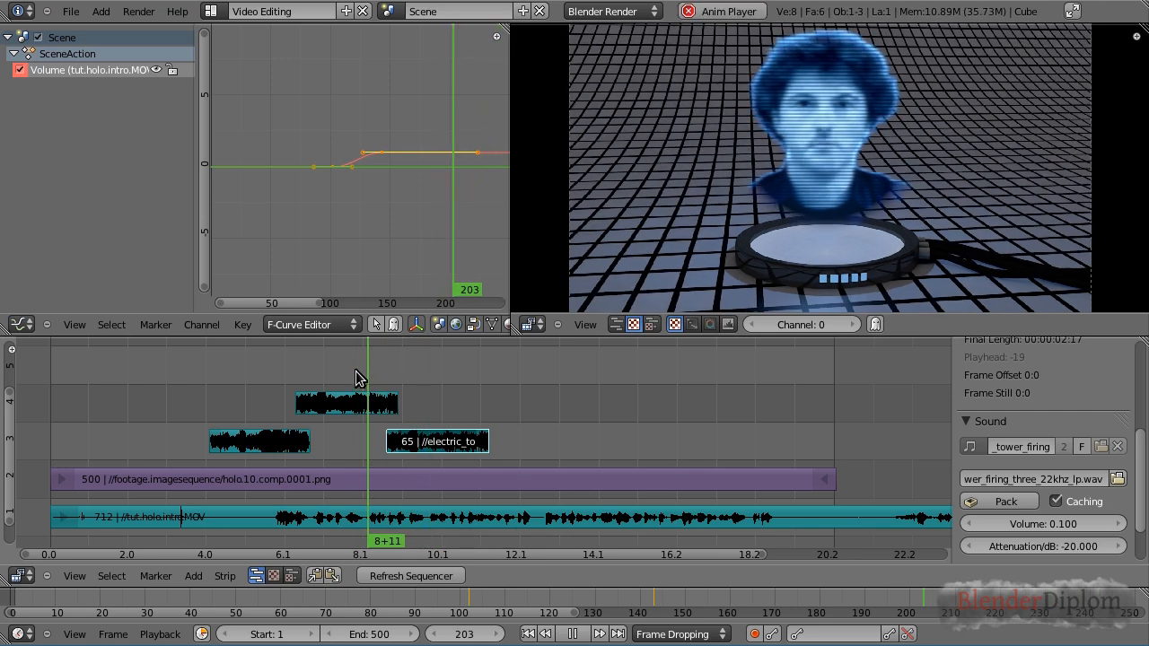
{"action": "key", "text": "alt+a"}
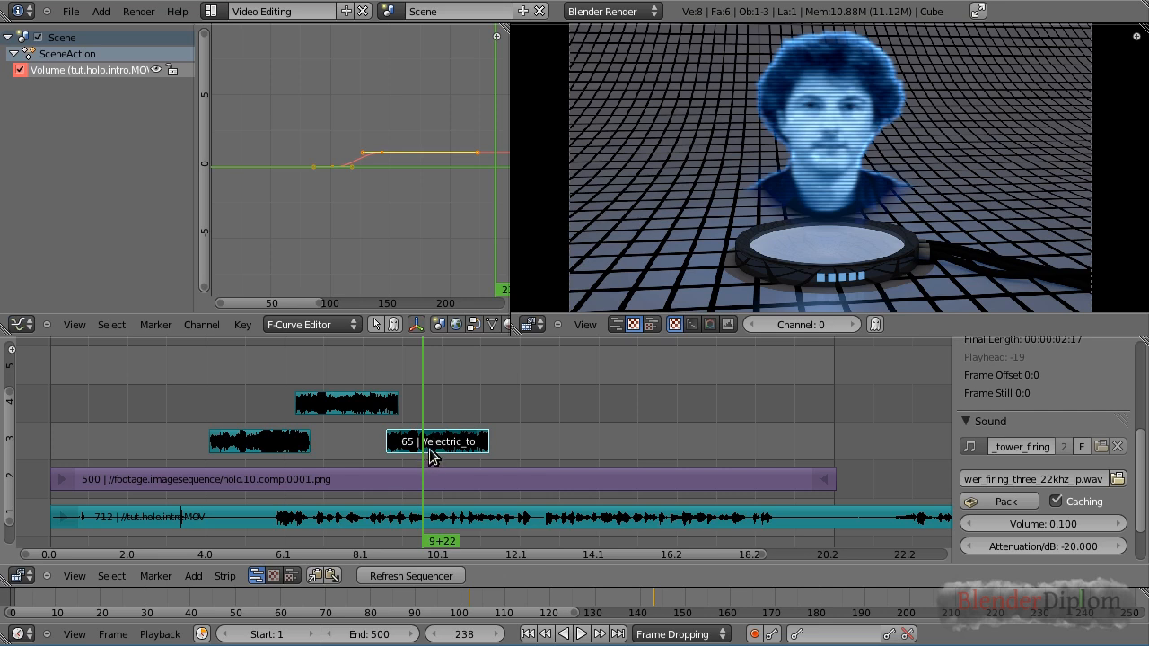
Duplicate the firing strip repeatedly, alternating copies between channels 3 and 4 up to about frame 445
{"action": "key", "text": "shift+d"}
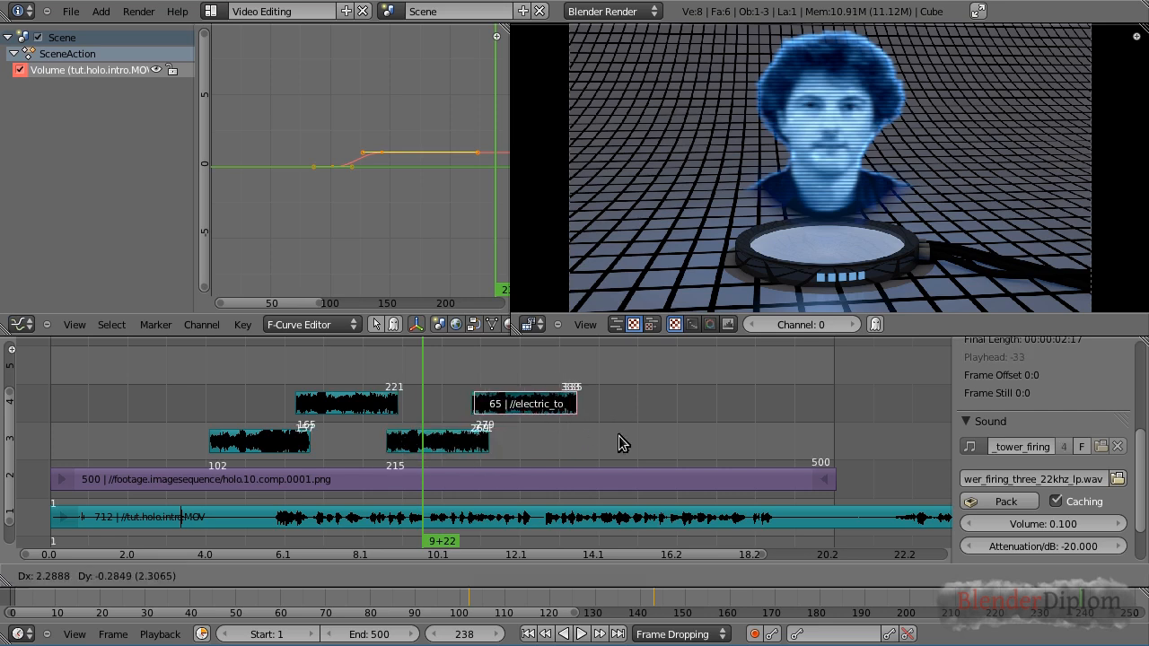
{"action": "left_click", "coordinate": [699, 450]}
{"action": "key", "text": "shift+d"}
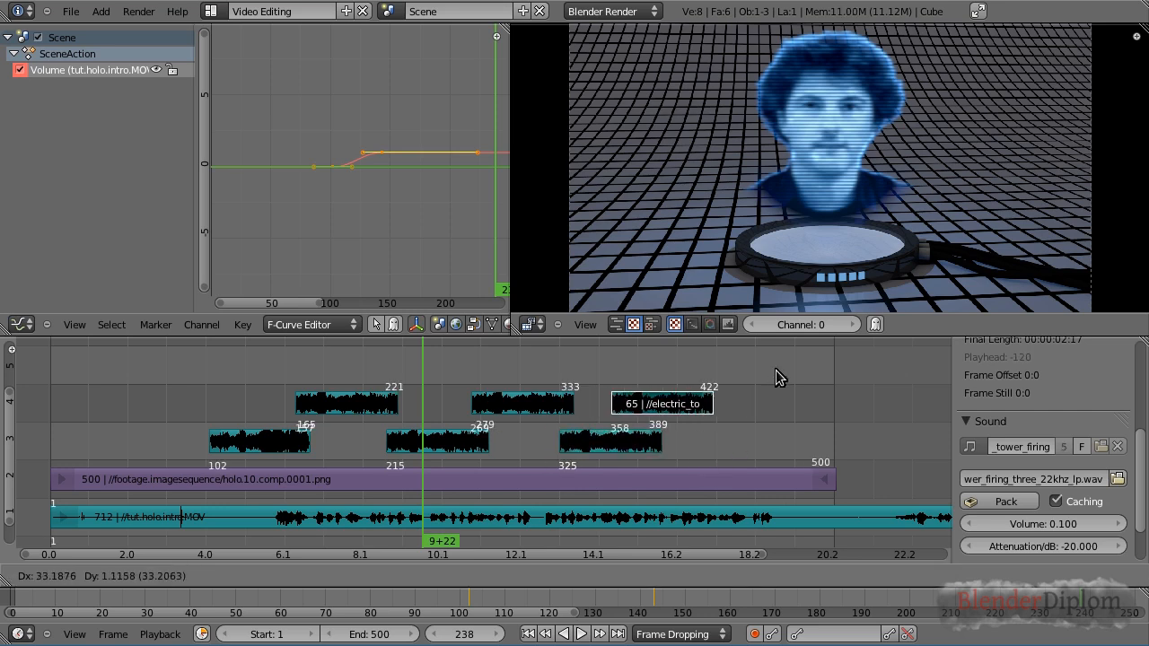
{"action": "left_click", "coordinate": [806, 374]}
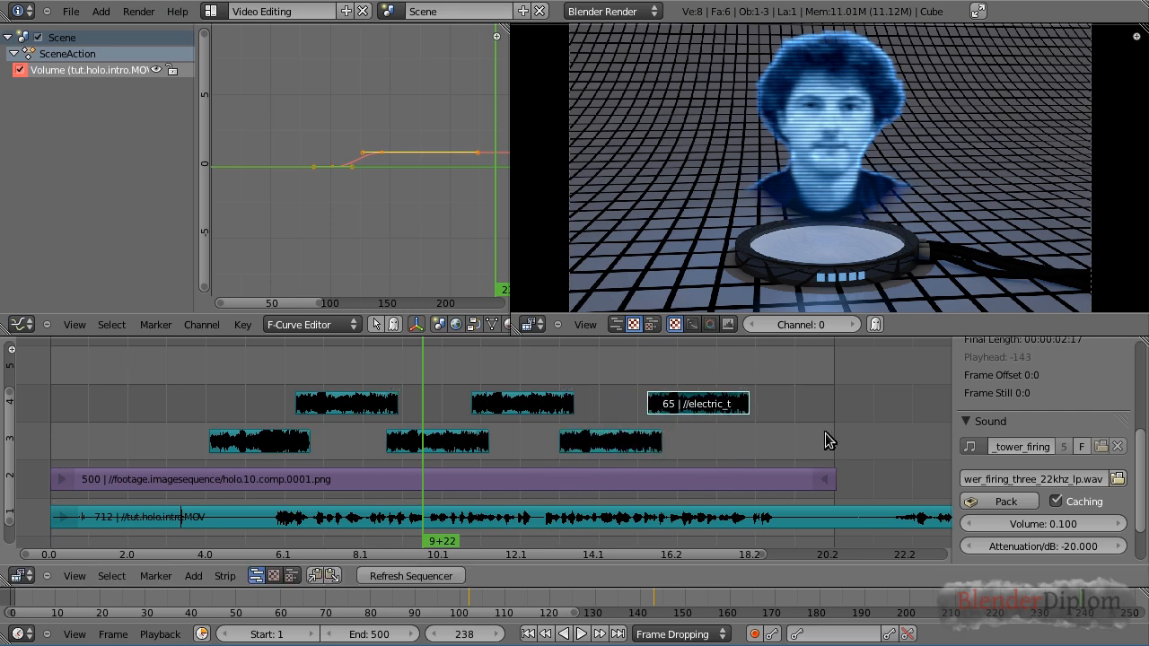
Add electric_tower_power_down_22khz.mp3 as a sound strip on channel 3, starting about frame 430
{"action": "left_click", "coordinate": [736, 374]}
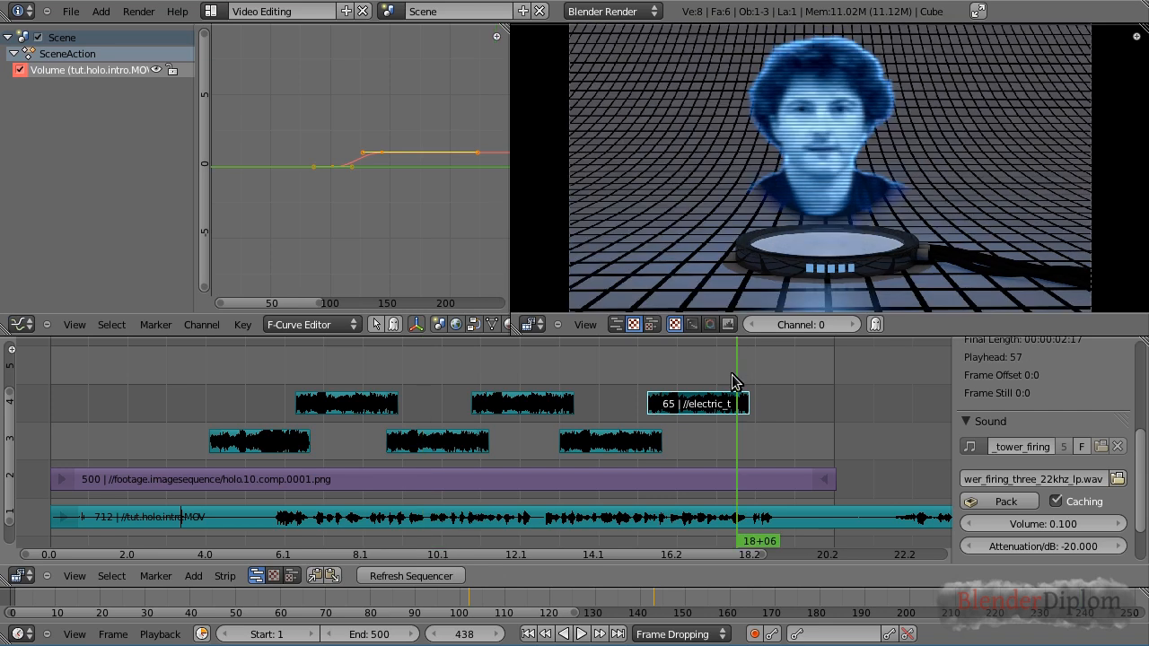
{"action": "left_click", "coordinate": [192, 576]}
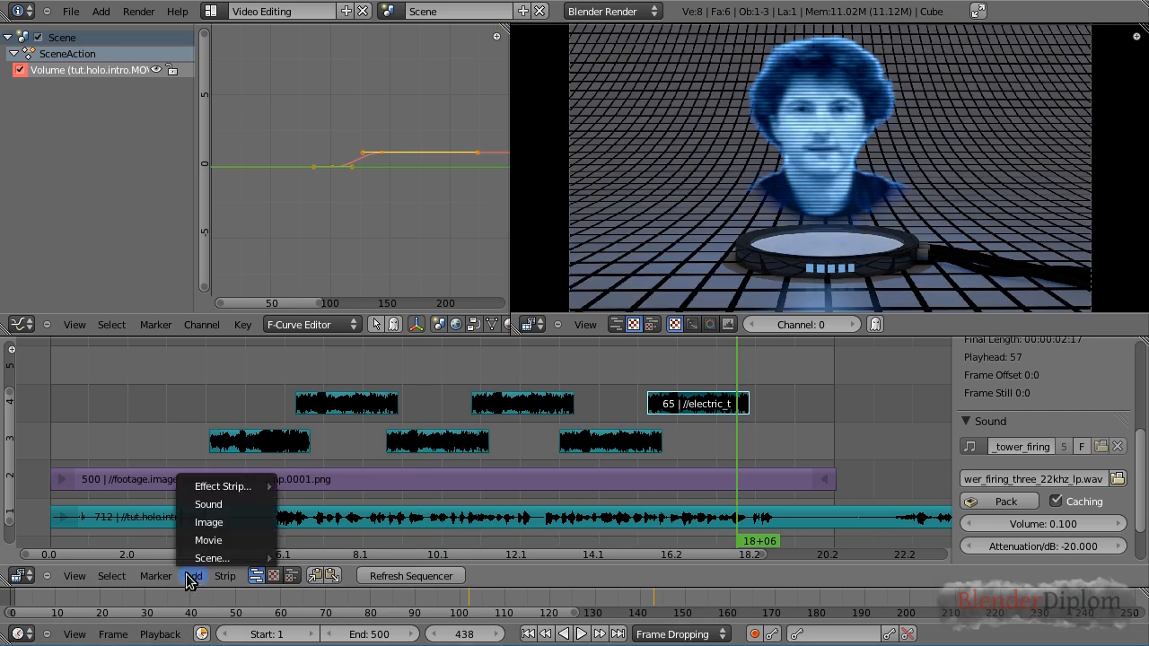
{"action": "left_click", "coordinate": [211, 504]}
{"action": "left_click", "coordinate": [349, 184]}
{"action": "left_click", "coordinate": [177, 556]}
{"action": "left_click", "coordinate": [178, 555]}
{"action": "left_click", "coordinate": [177, 555]}
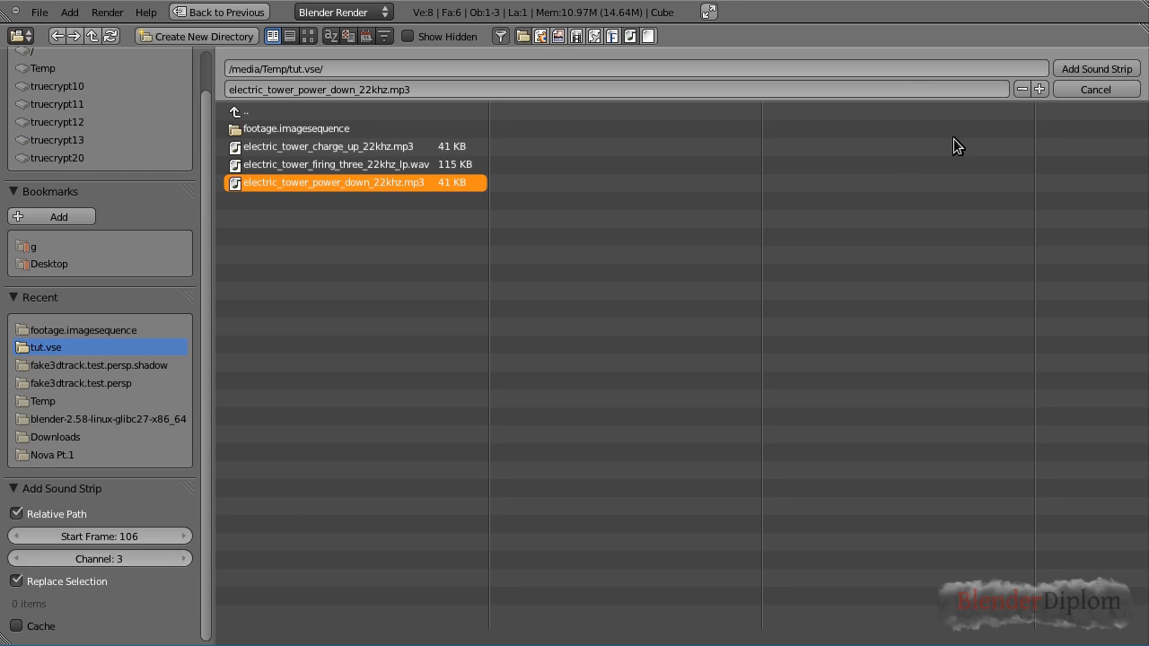
{"action": "left_click", "coordinate": [1078, 65]}
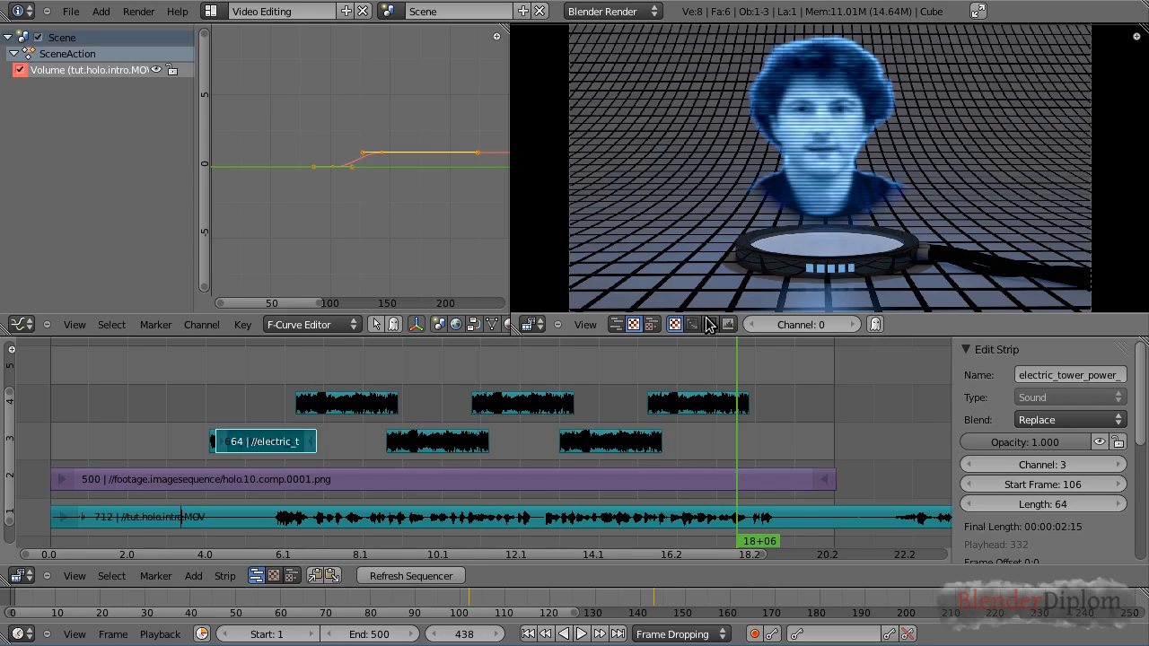
{"action": "left_click", "coordinate": [166, 368]}
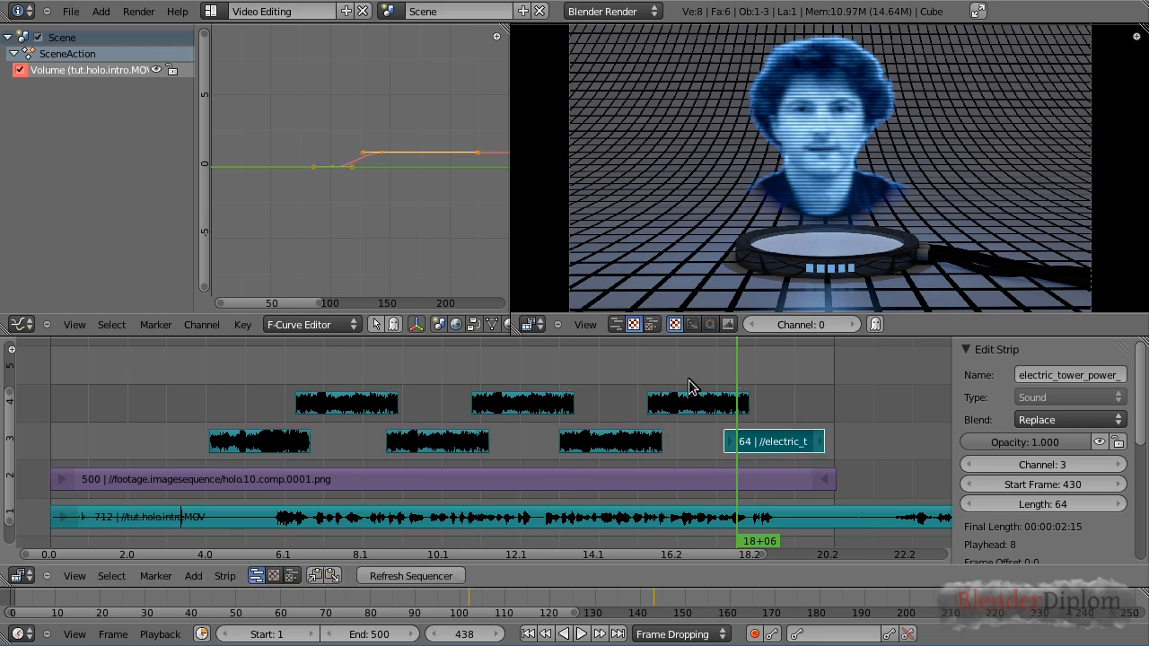
Enable caching on the power-down sound strip and set its volume to 0.1
{"action": "scroll", "coordinate": [1141, 498], "scroll_direction": "down", "scroll_amount": 3}
{"action": "left_click", "coordinate": [1058, 496]}
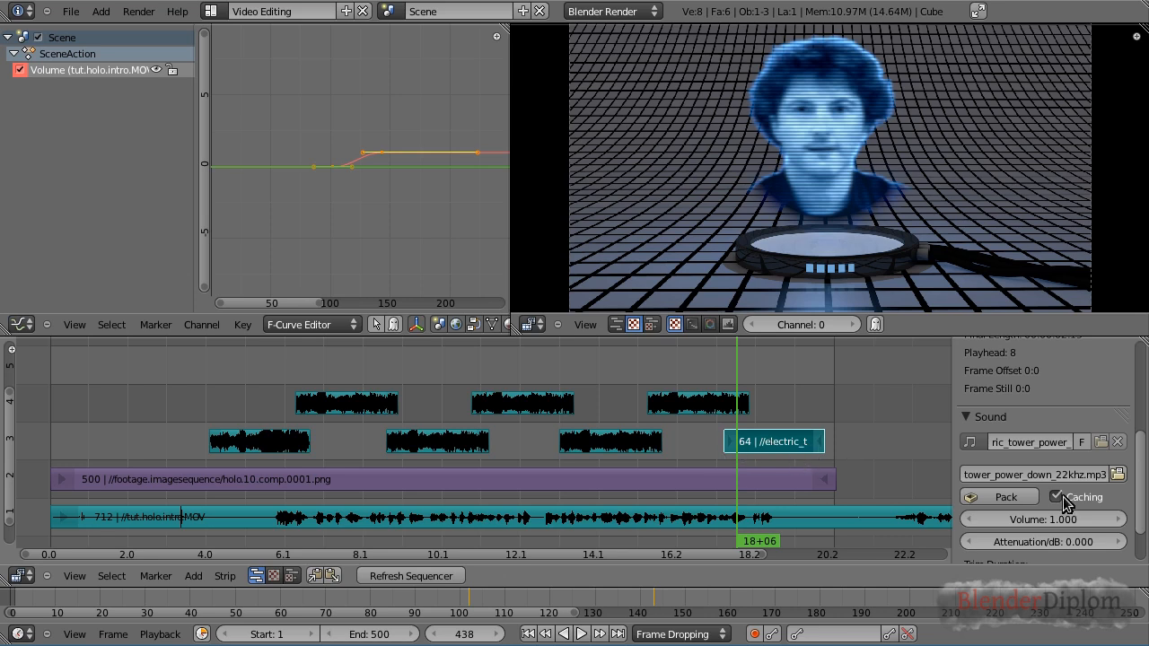
{"action": "scroll", "coordinate": [1142, 507], "scroll_direction": "down", "scroll_amount": 2}
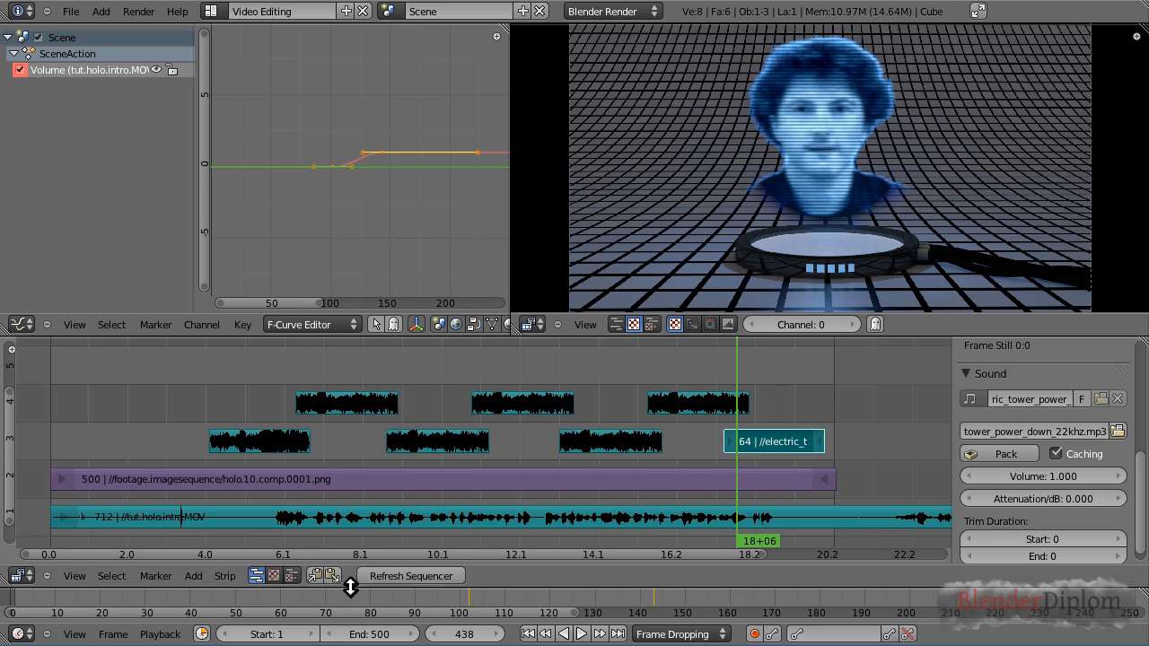
{"action": "left_click", "coordinate": [397, 573]}
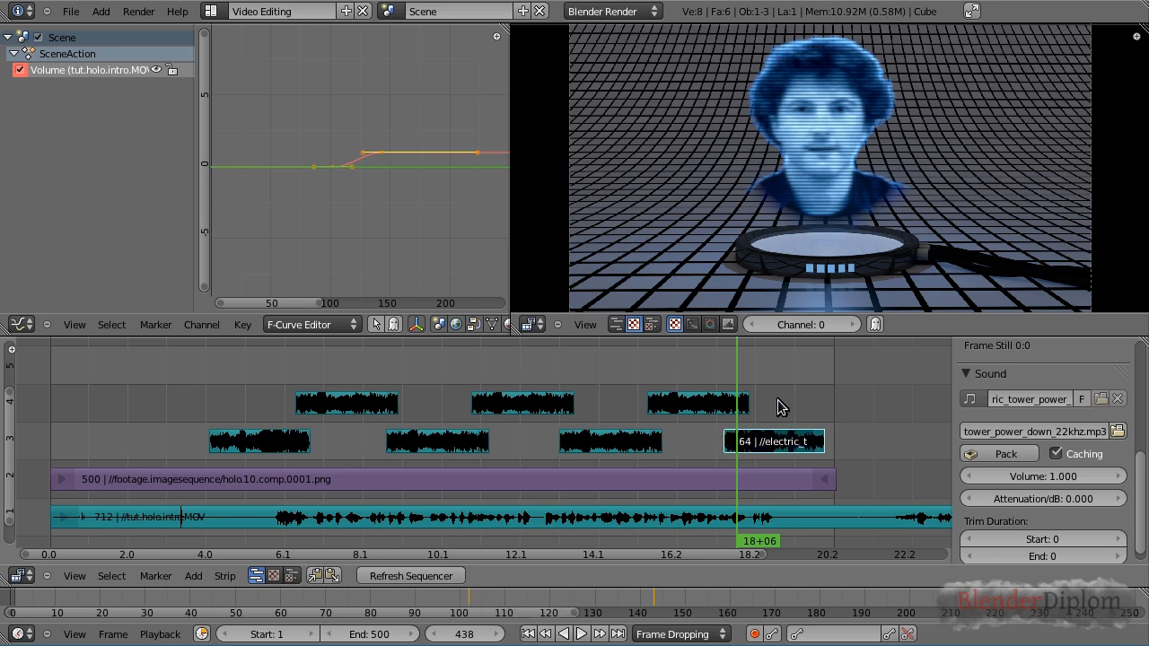
{"action": "left_click_drag", "start_coordinate": [788, 382], "coordinate": [822, 385]}
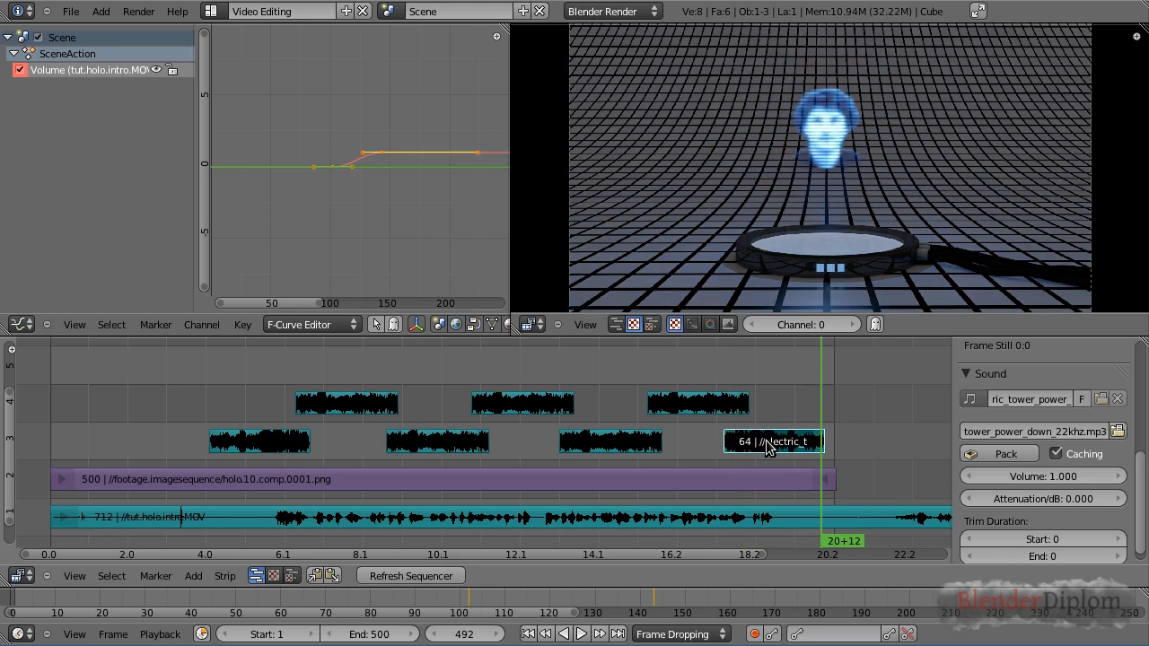
{"action": "left_click", "coordinate": [1050, 476]}
{"action": "type", "text": "0.1"}
{"action": "key", "text": "Return"}
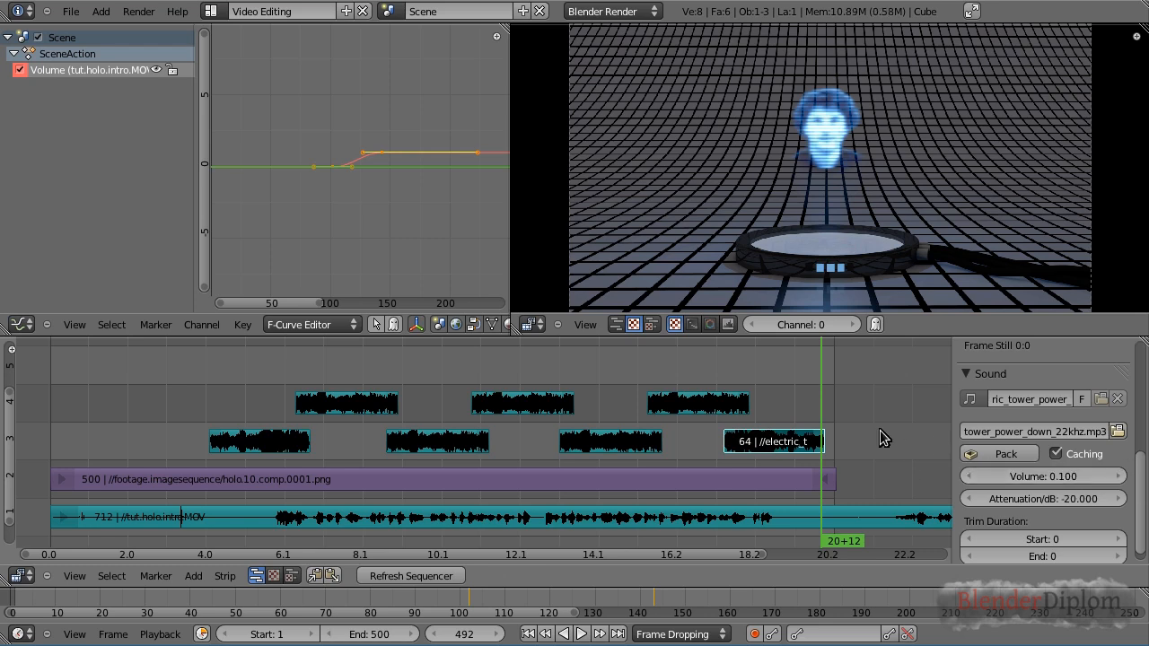
Slide the power-down sound strip 2 frames later
{"action": "left_click_drag", "start_coordinate": [820, 392], "coordinate": [829, 388]}
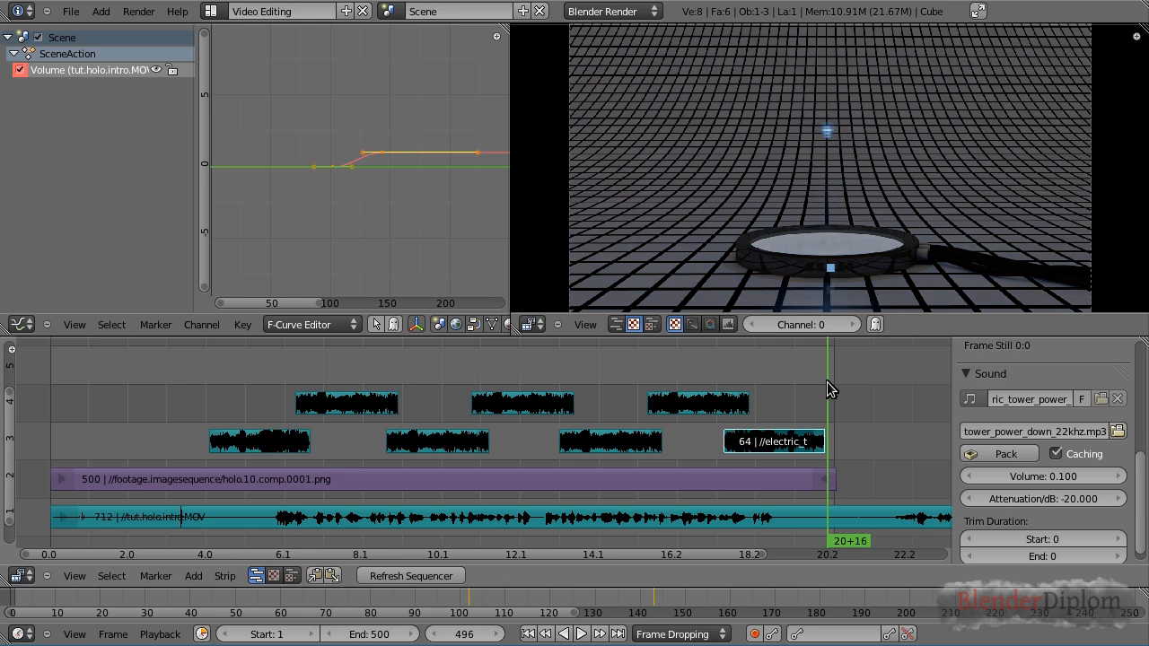
{"action": "key", "text": "g"}
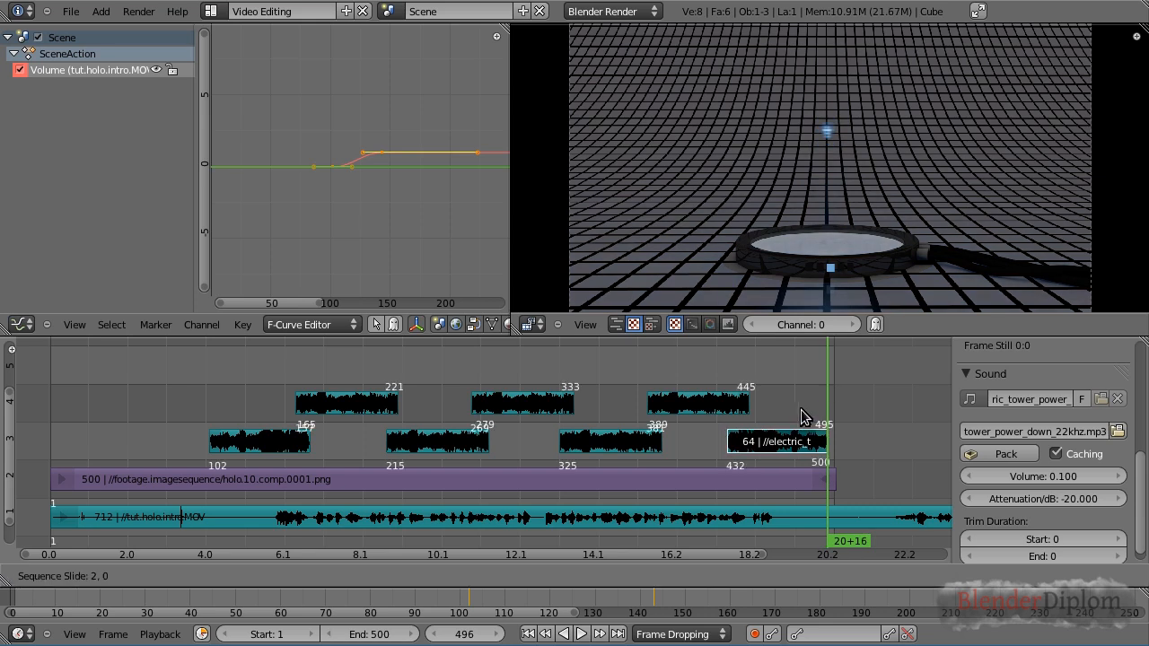
{"action": "left_click", "coordinate": [801, 416]}
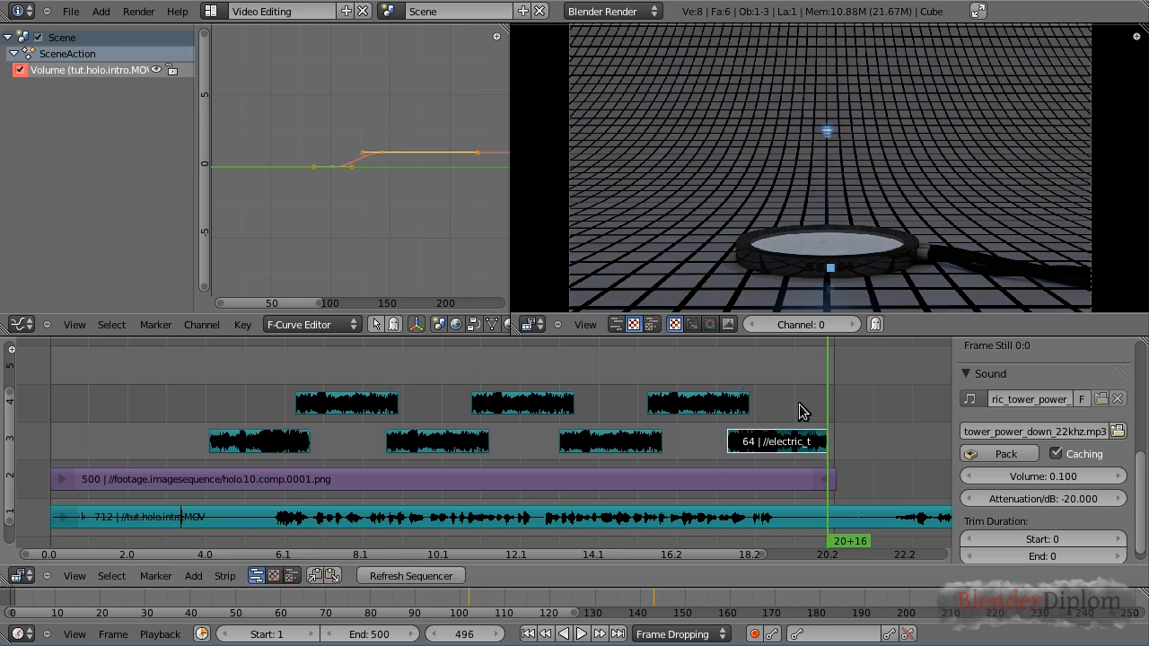
Play back the end and the start of the sequence to check the sound effects
{"action": "left_click", "coordinate": [687, 387]}
{"action": "key", "text": "alt+a"}
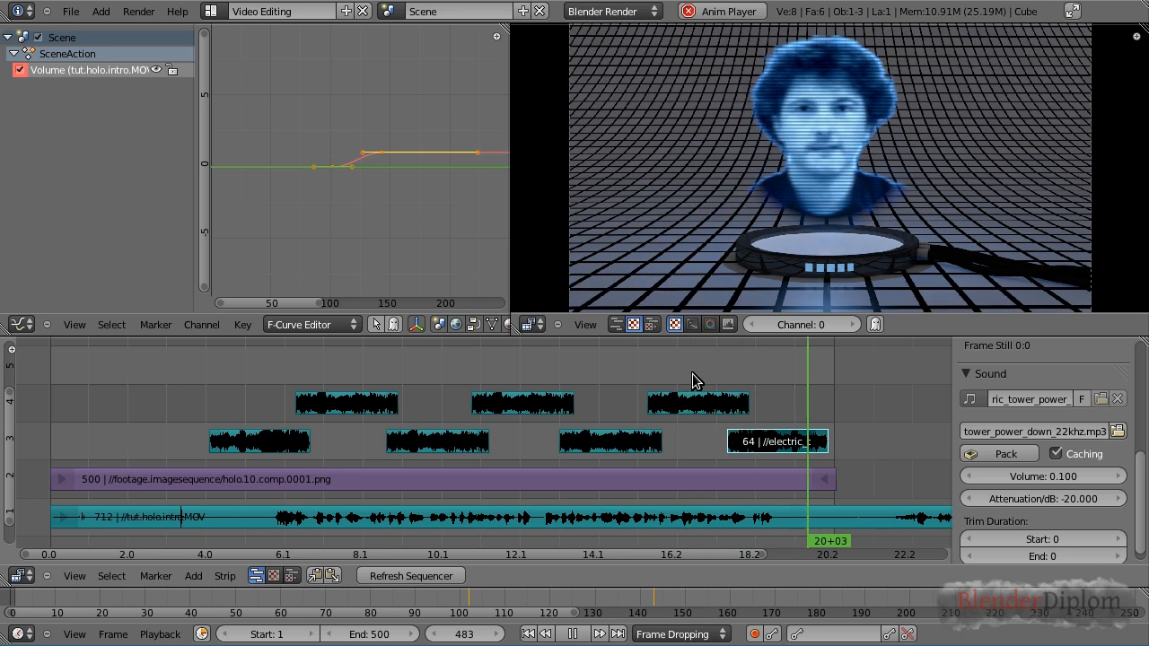
{"action": "key", "text": "alt+a"}
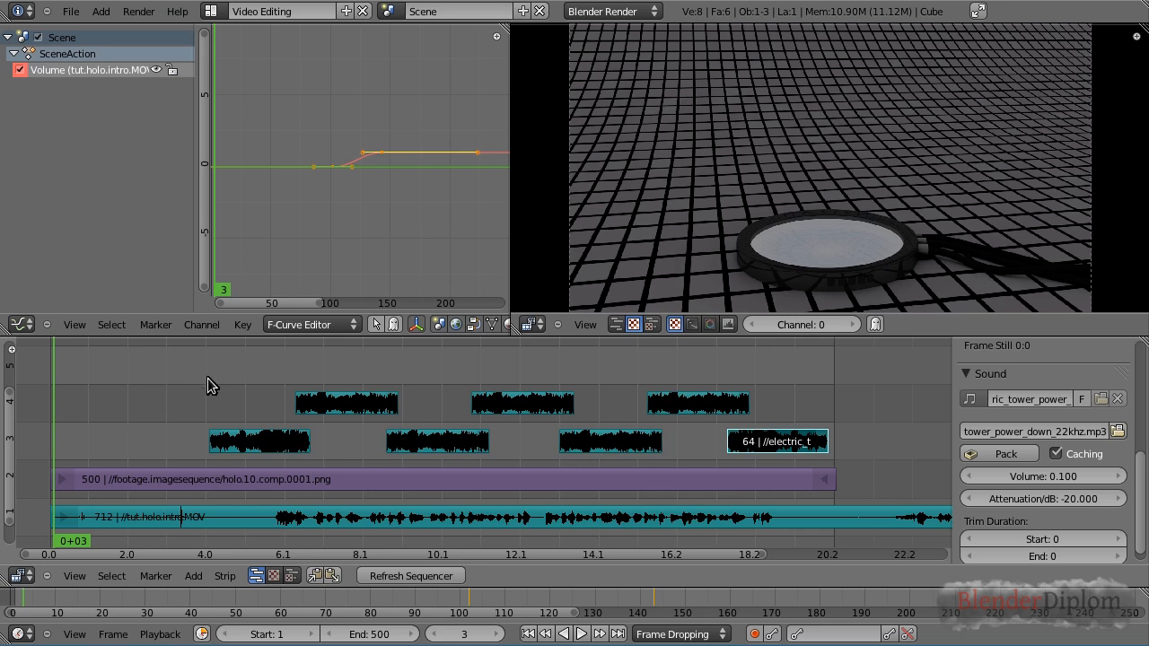
{"action": "left_click", "coordinate": [70, 11]}
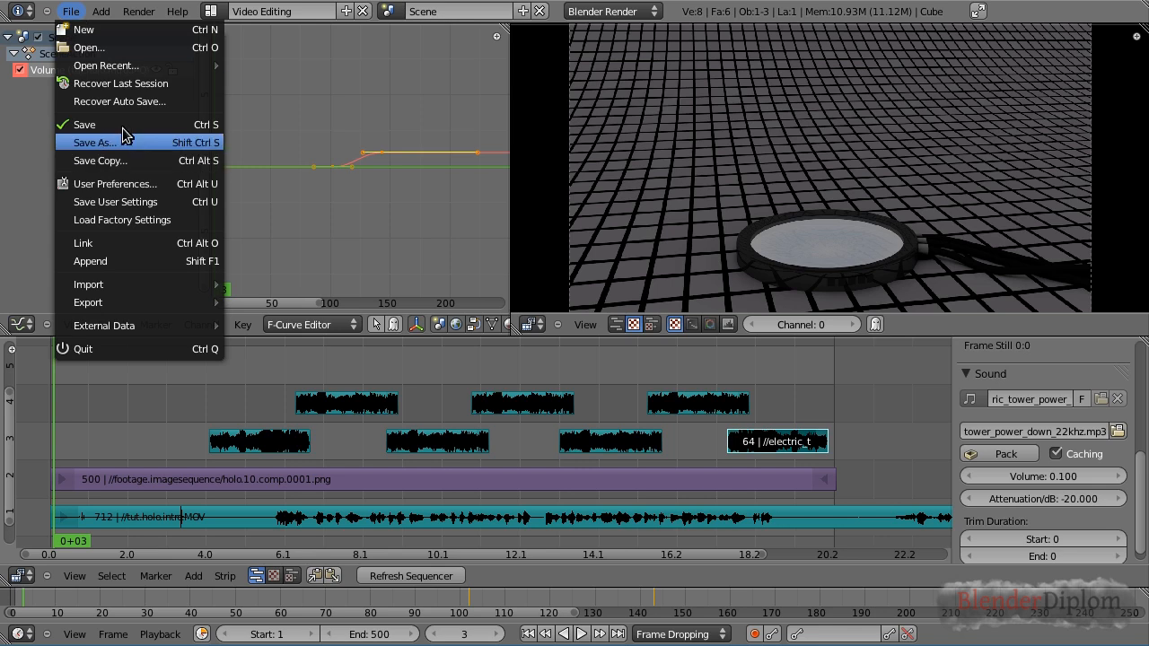
{"action": "left_click", "coordinate": [180, 367]}
{"action": "key", "text": "alt+a"}
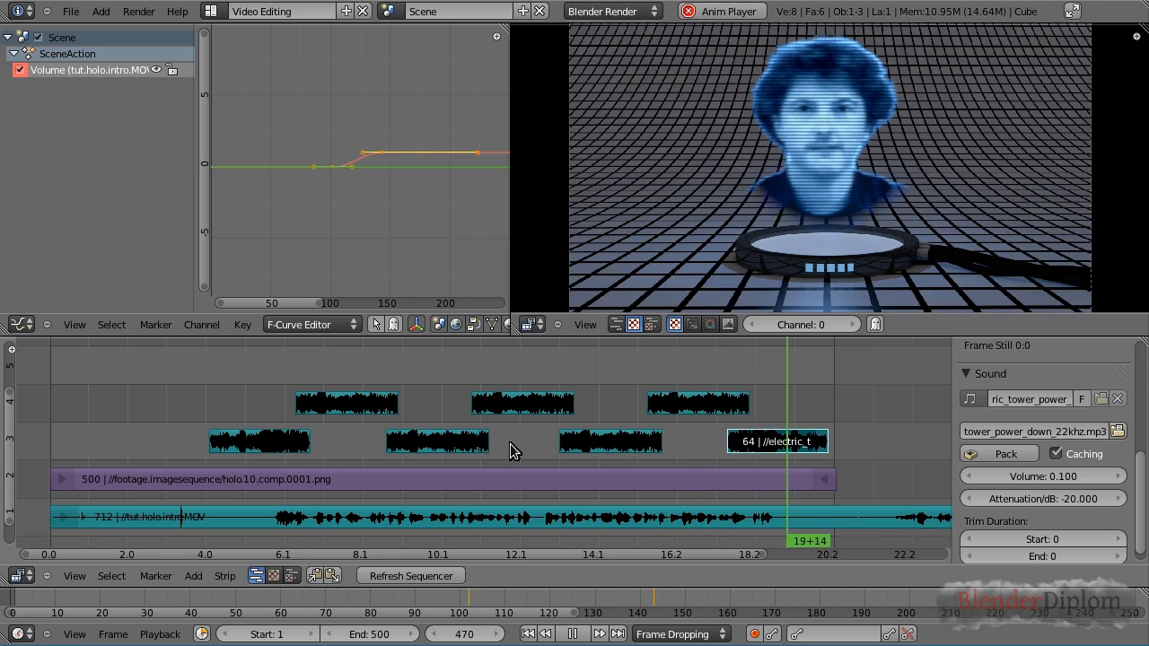
{"action": "key", "text": "alt+a"}
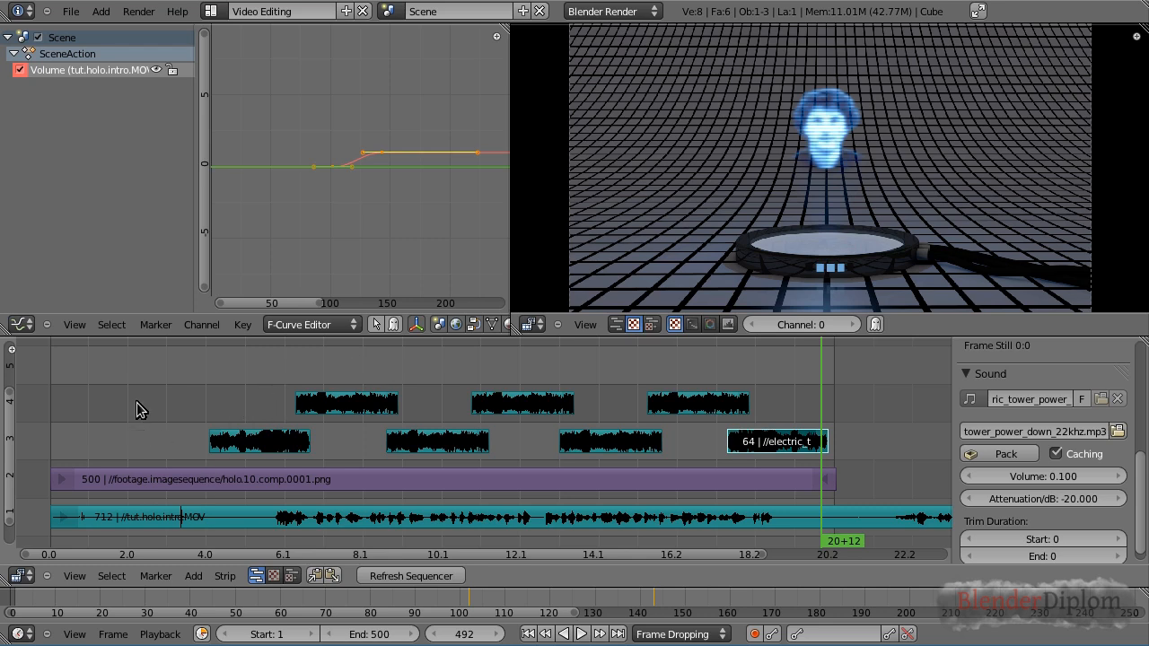
{"action": "left_click_drag", "start_coordinate": [137, 372], "coordinate": [109, 381]}
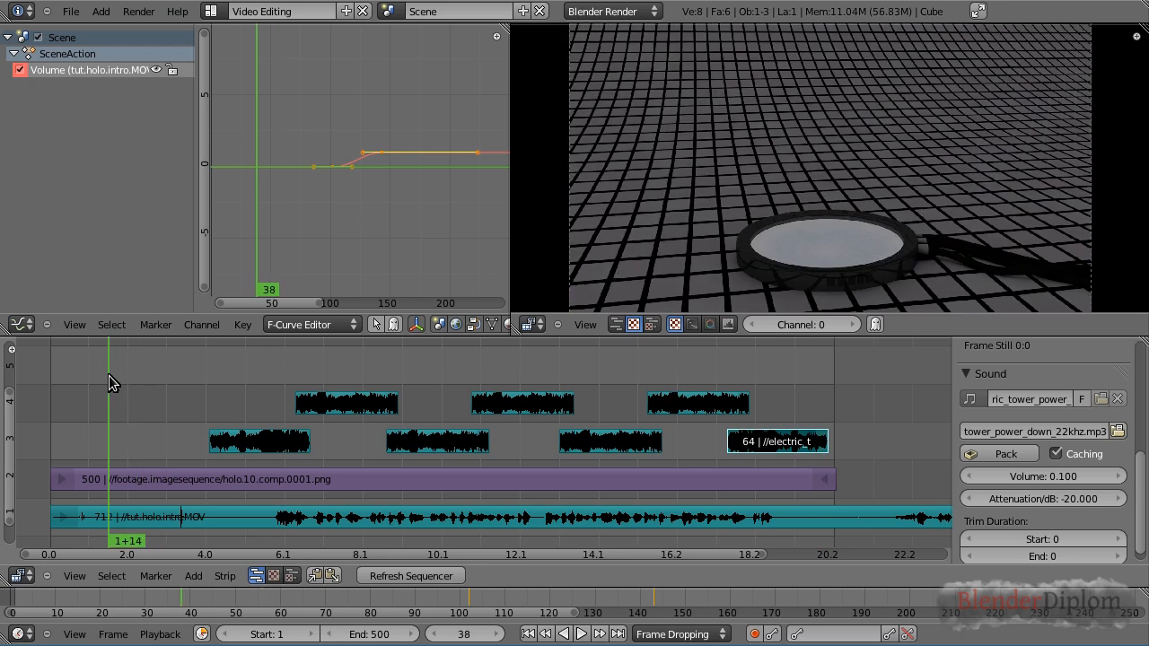
{"action": "left_click_drag", "start_coordinate": [196, 370], "coordinate": [142, 373]}
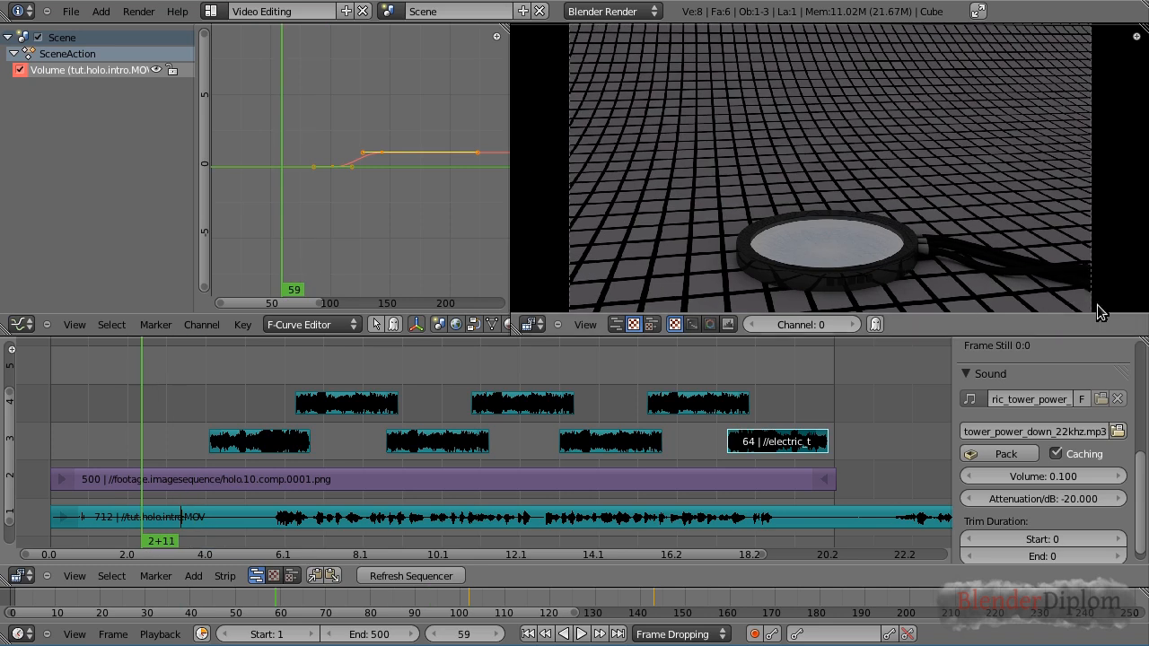
Add video.overlay.png as an image strip starting at frame 1 on channel 5
{"action": "left_click", "coordinate": [192, 576]}
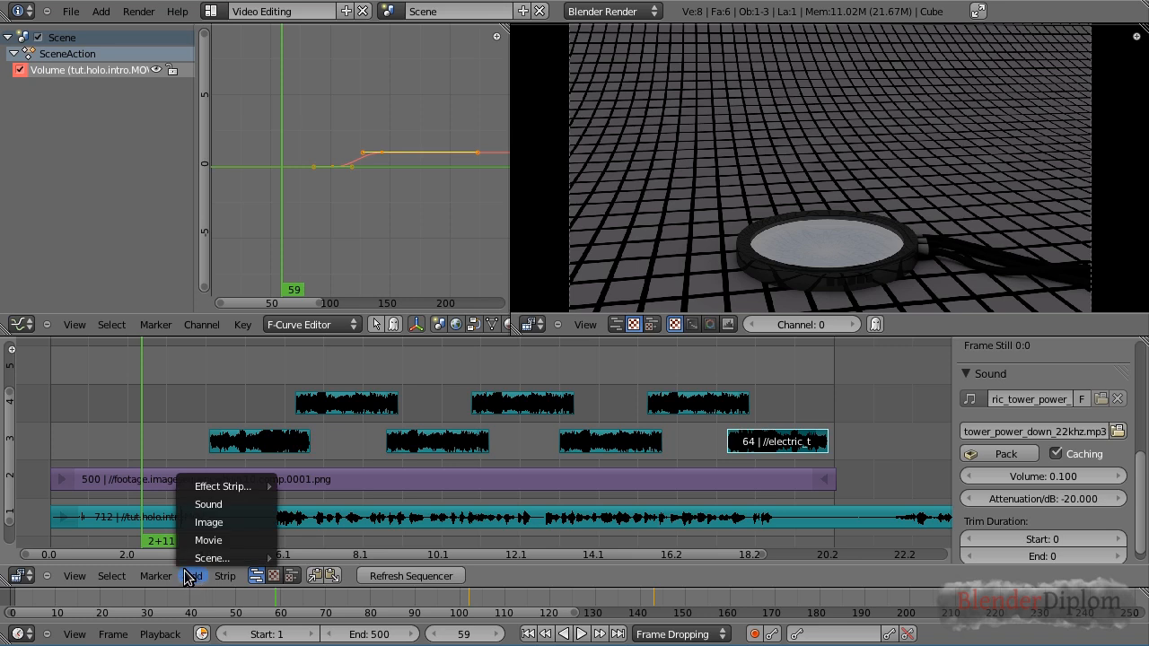
{"action": "left_click", "coordinate": [221, 529]}
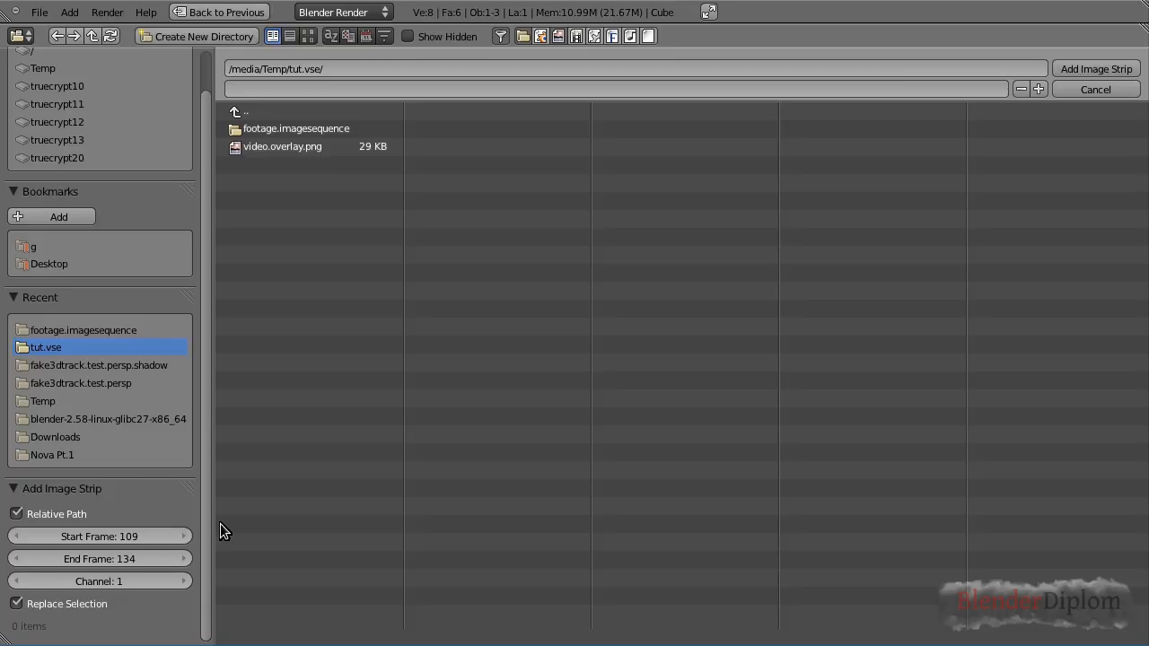
{"action": "left_click", "coordinate": [290, 147]}
{"action": "left_click", "coordinate": [97, 536]}
{"action": "type", "text": "1"}
{"action": "key", "text": "Return"}
{"action": "left_click", "coordinate": [176, 581]}
{"action": "left_click", "coordinate": [176, 581]}
{"action": "left_click", "coordinate": [1098, 67]}
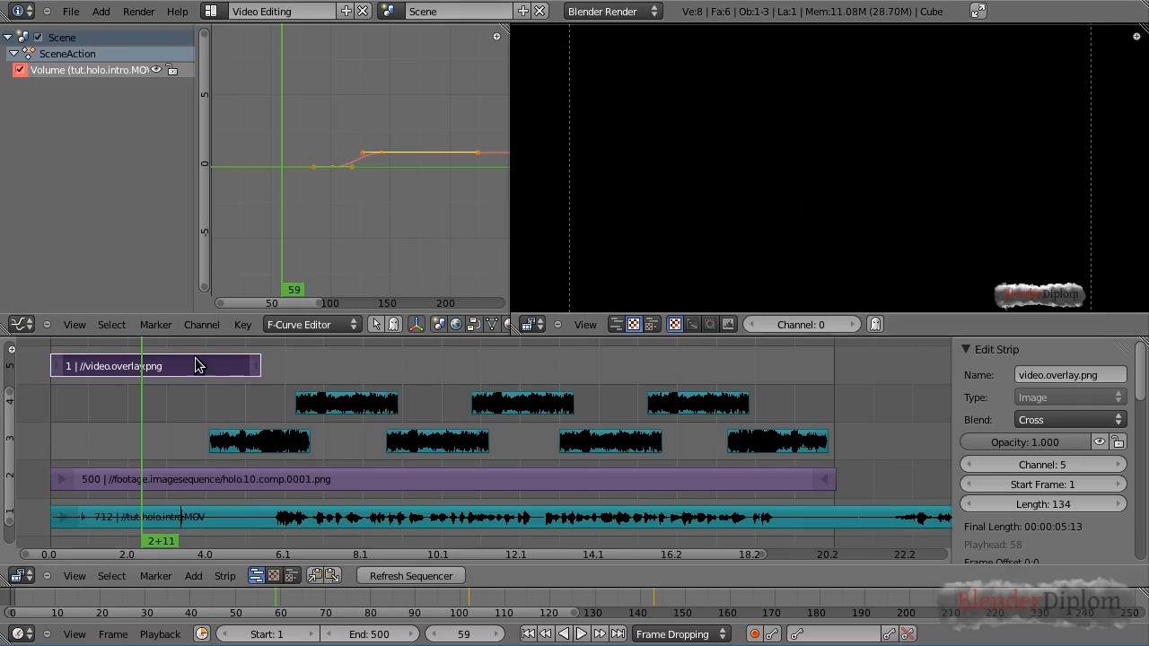
Set the overlay strip's blend mode to Alpha Over
{"action": "left_click_drag", "start_coordinate": [196, 349], "coordinate": [173, 343]}
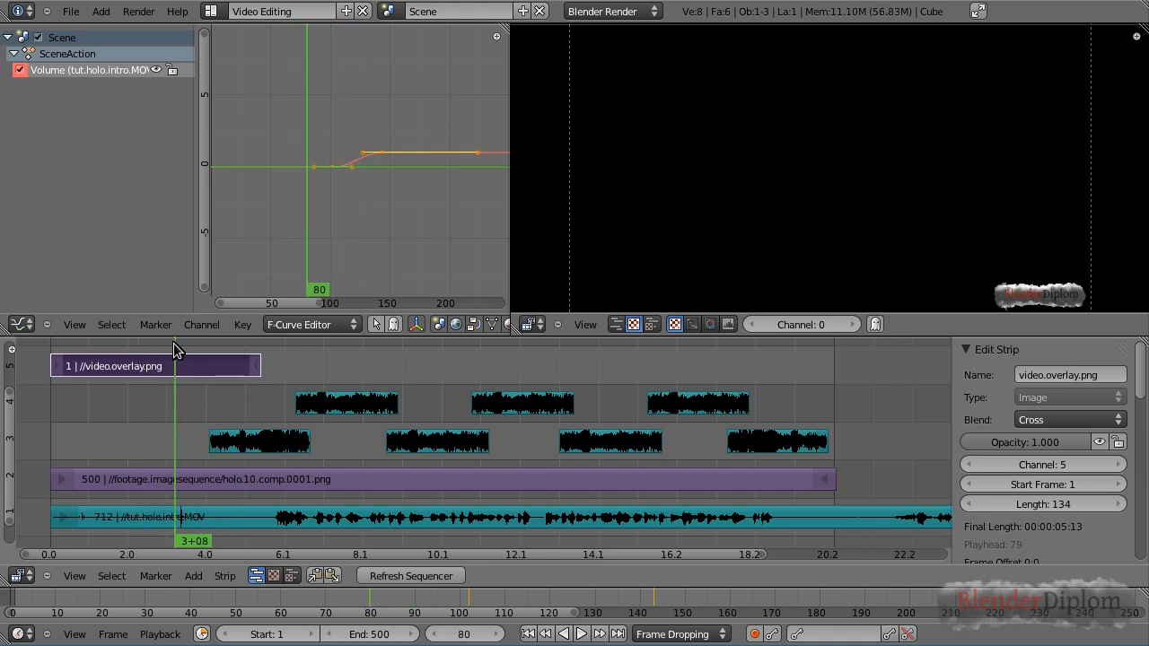
{"action": "left_click_drag", "start_coordinate": [295, 348], "coordinate": [166, 363]}
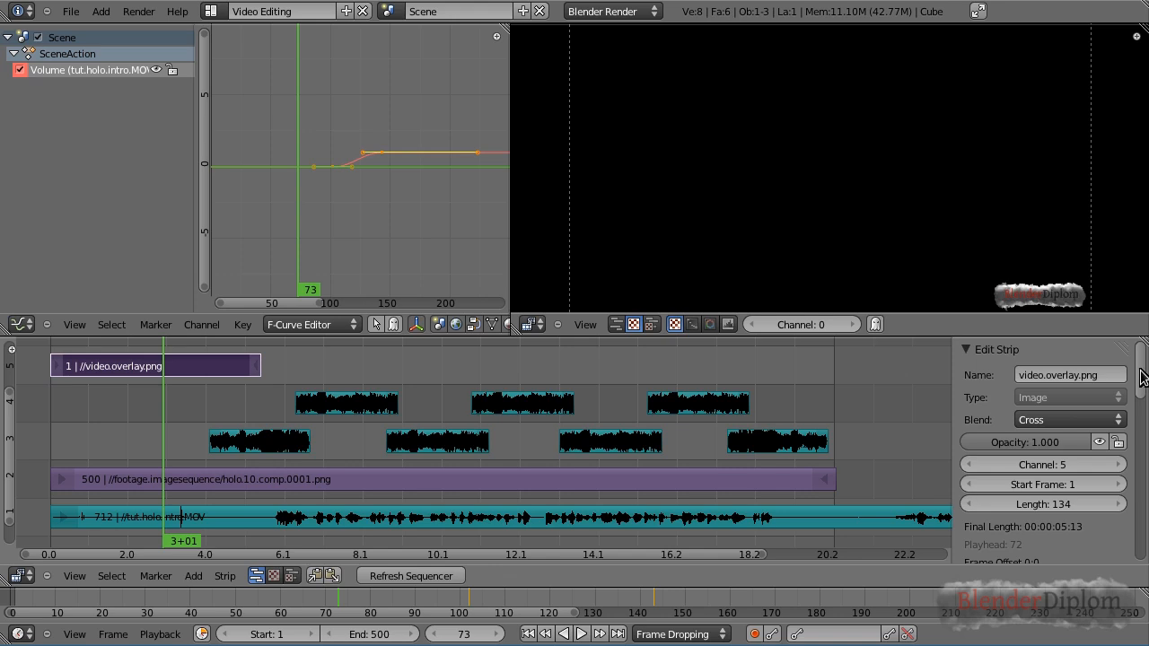
{"action": "left_click", "coordinate": [1064, 419]}
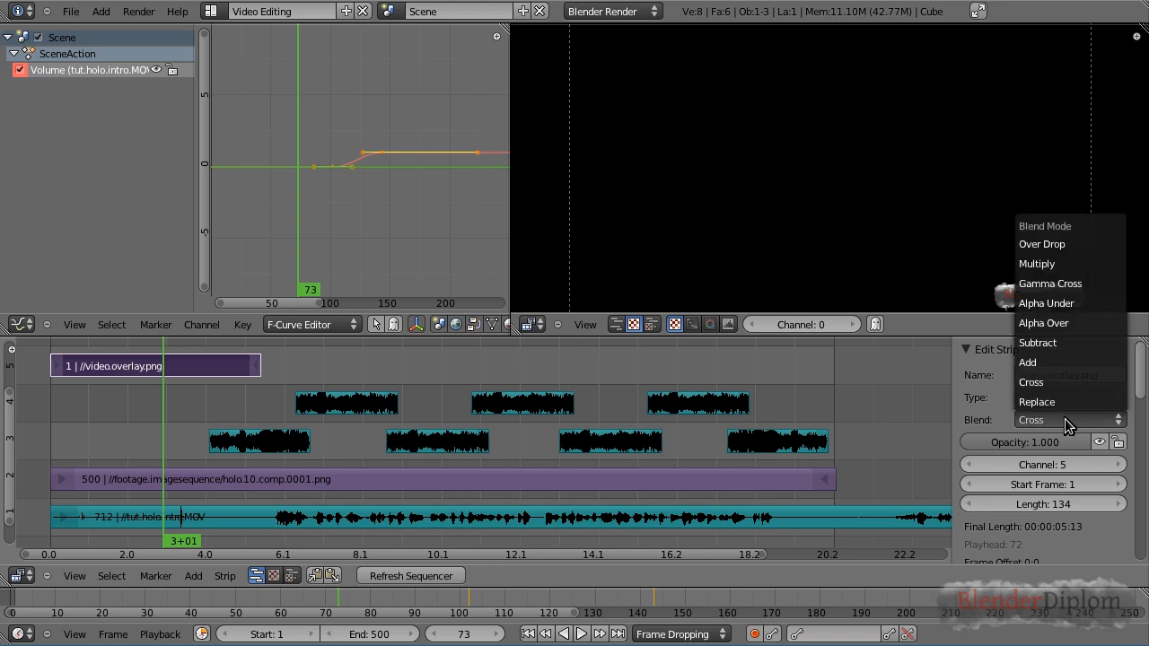
{"action": "left_click", "coordinate": [1051, 323]}
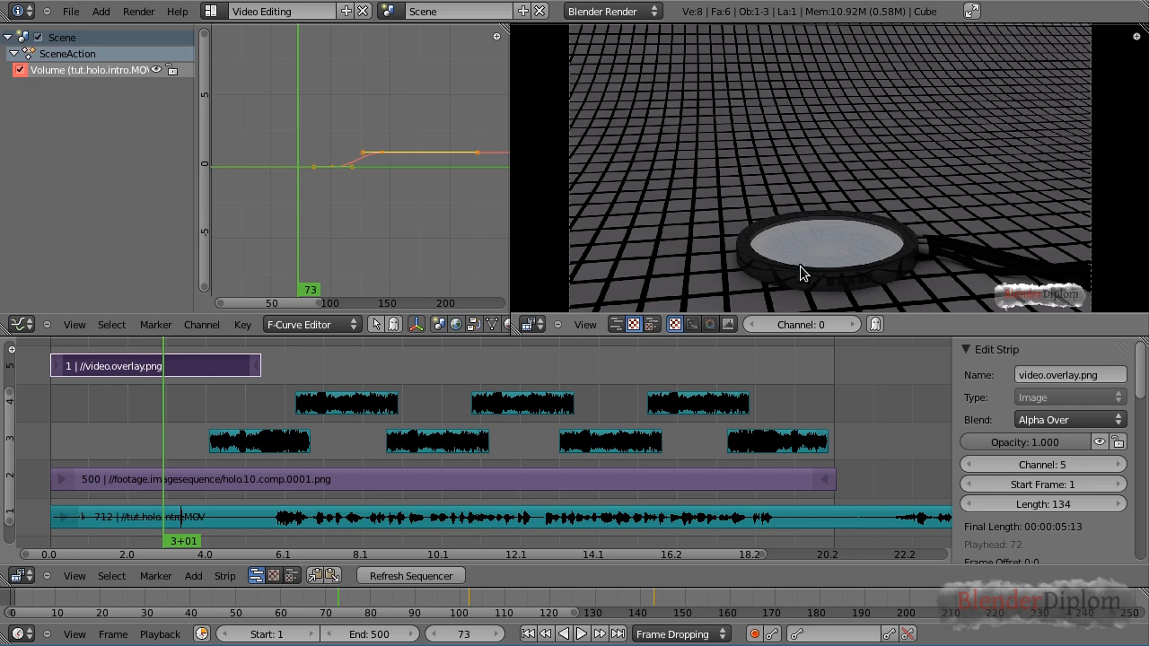
Enable Premultiply on the overlay strip and refresh the sequencer
{"action": "left_click_drag", "start_coordinate": [1142, 375], "coordinate": [1142, 541]}
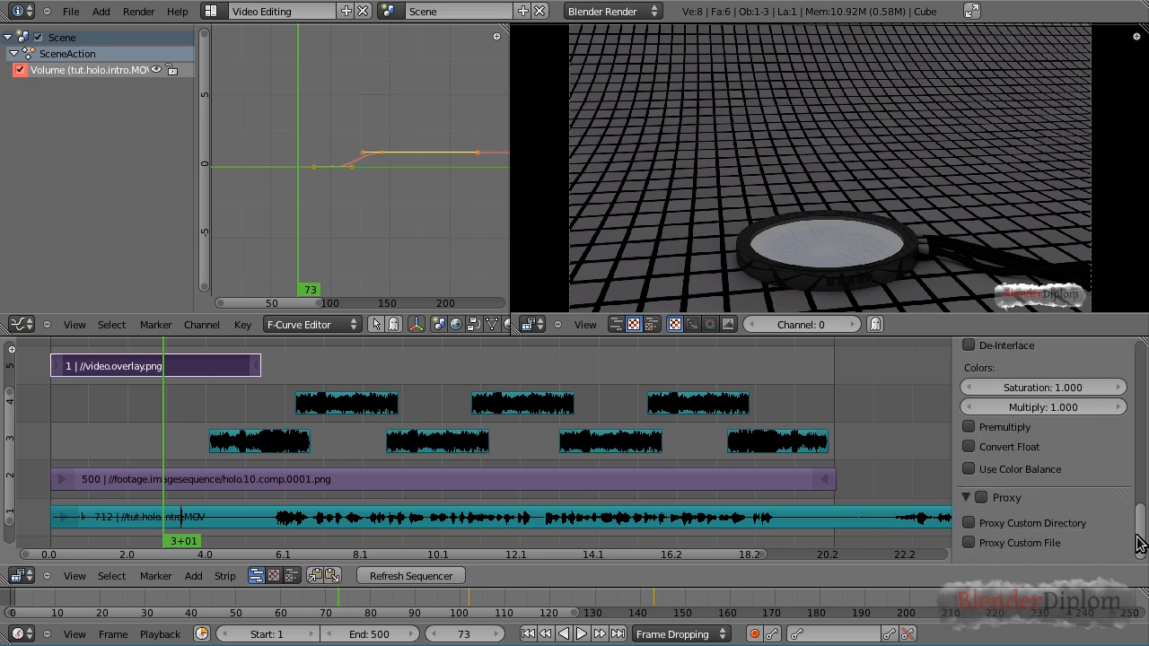
{"action": "left_click", "coordinate": [972, 430]}
{"action": "left_click", "coordinate": [413, 576]}
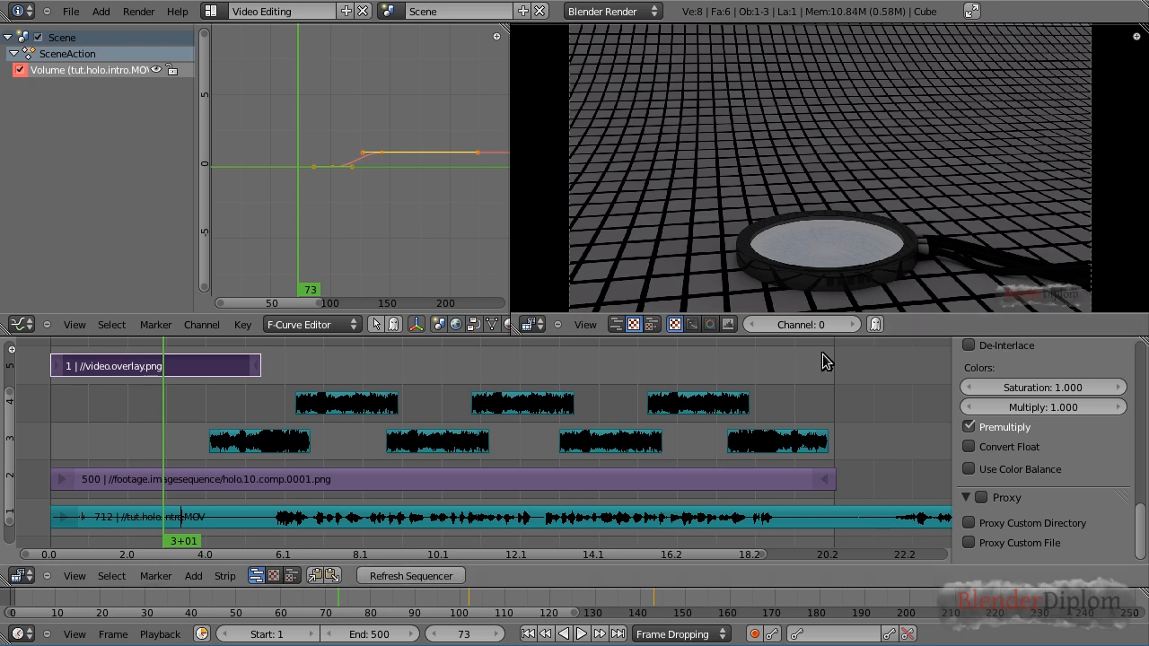
Extend the overlay strip's end to frame 500
{"action": "left_click", "coordinate": [407, 356]}
{"action": "left_click", "coordinate": [212, 350]}
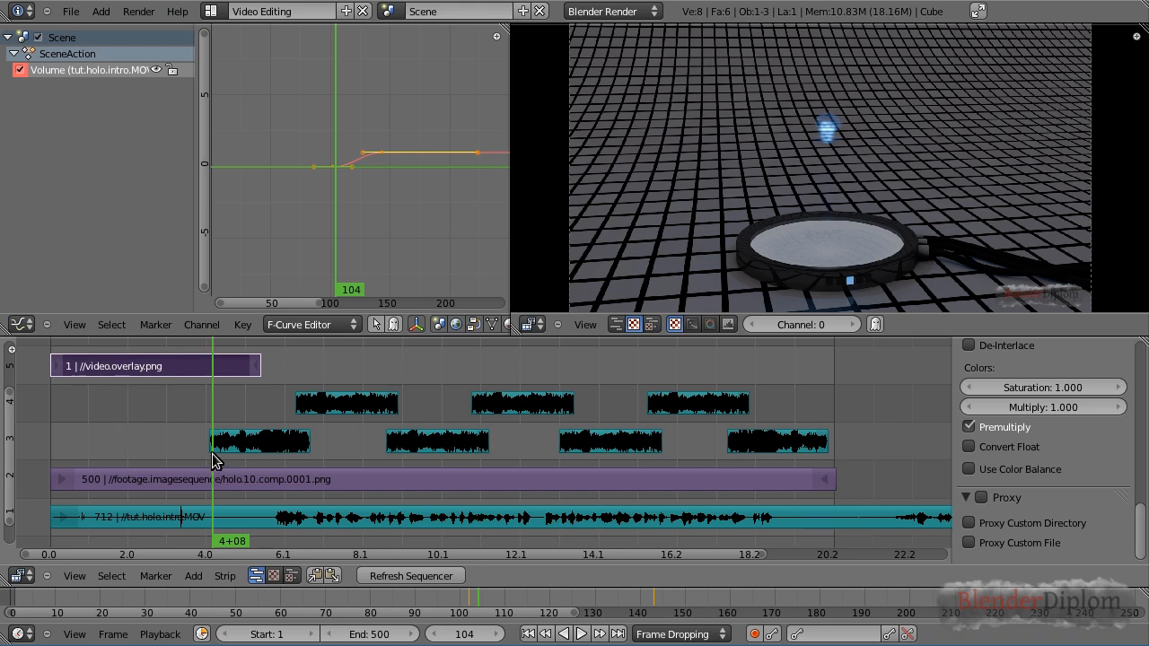
{"action": "right_click", "coordinate": [257, 369]}
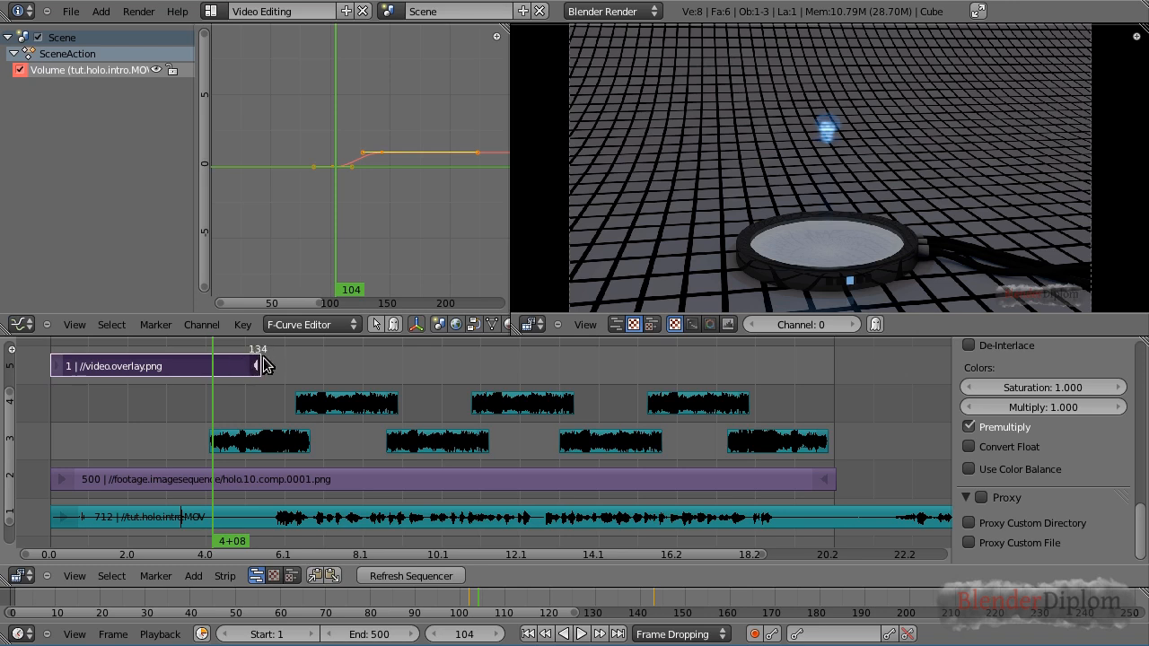
{"action": "right_click_drag", "start_coordinate": [263, 365], "coordinate": [836, 375]}
{"action": "left_click_drag", "start_coordinate": [387, 359], "coordinate": [155, 426]}
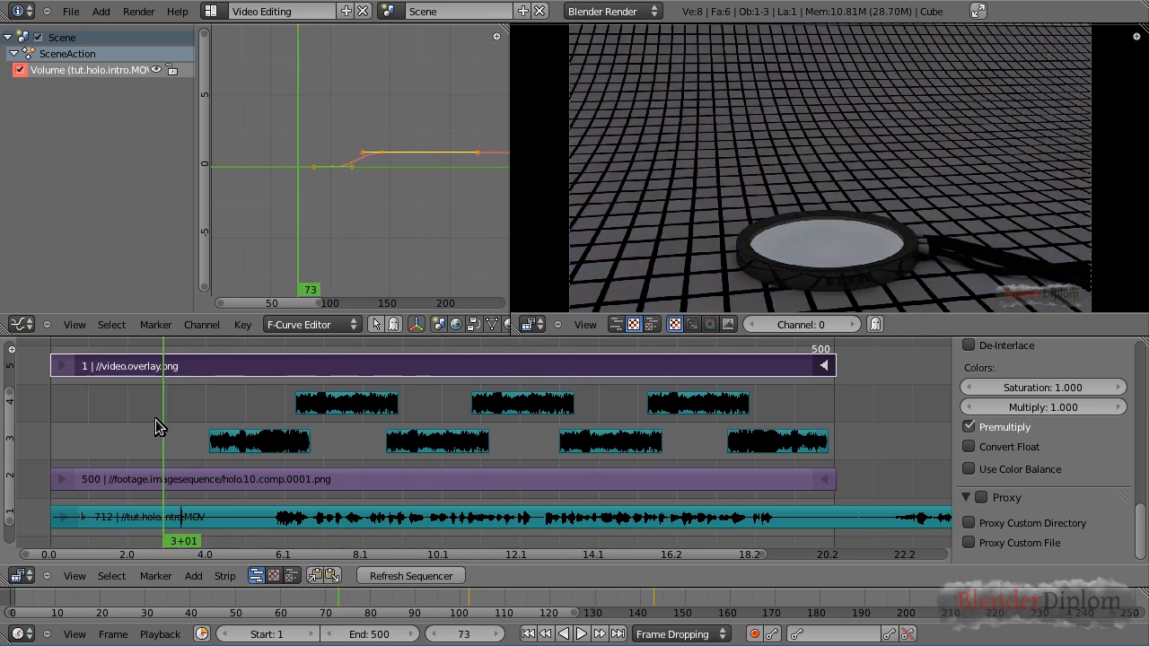
Save the blend file
{"action": "left_click", "coordinate": [72, 18]}
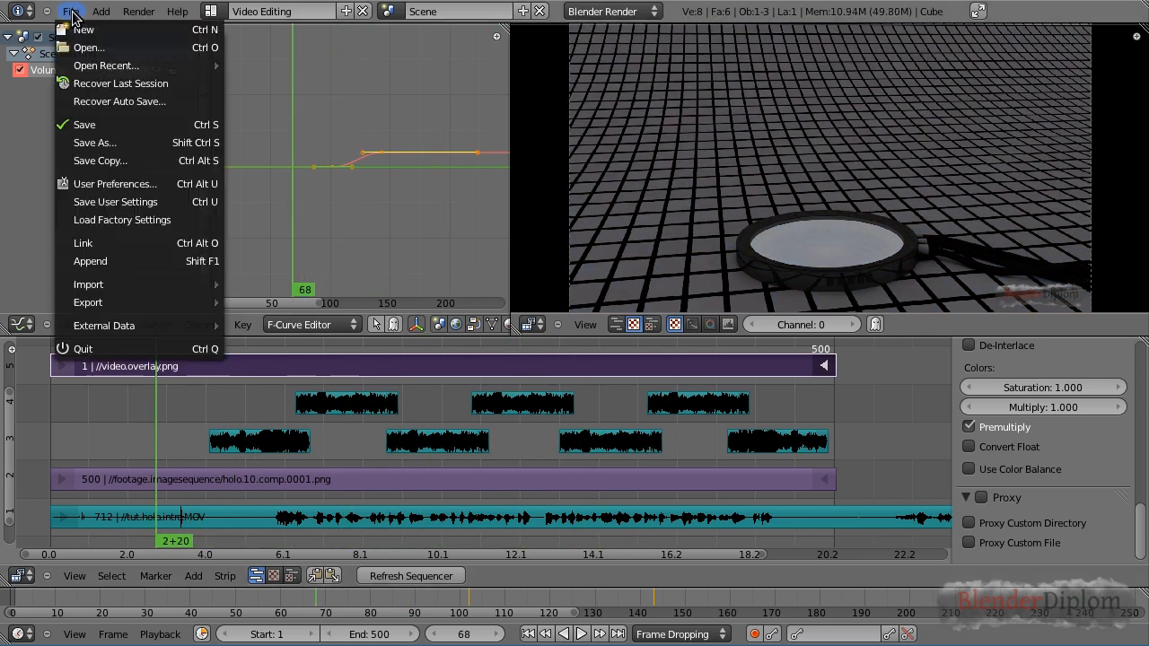
{"action": "left_click", "coordinate": [89, 122]}
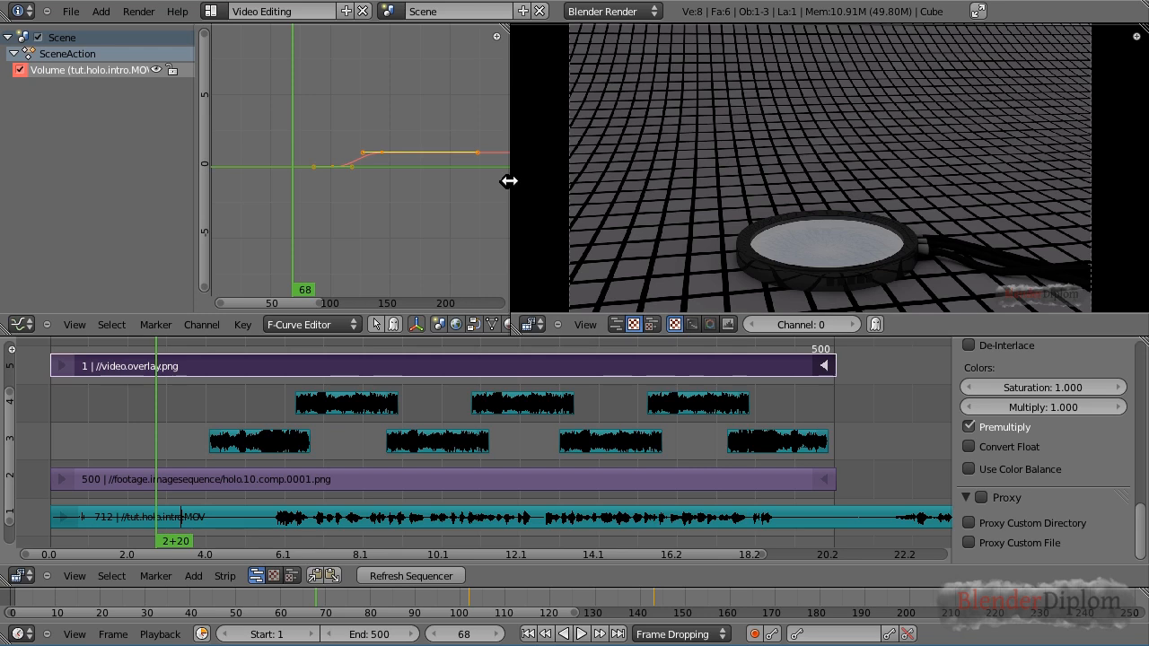
Widen the graph editor area and switch briefly to the Default layout and back to Video Editing
{"action": "left_click_drag", "start_coordinate": [509, 181], "coordinate": [615, 185]}
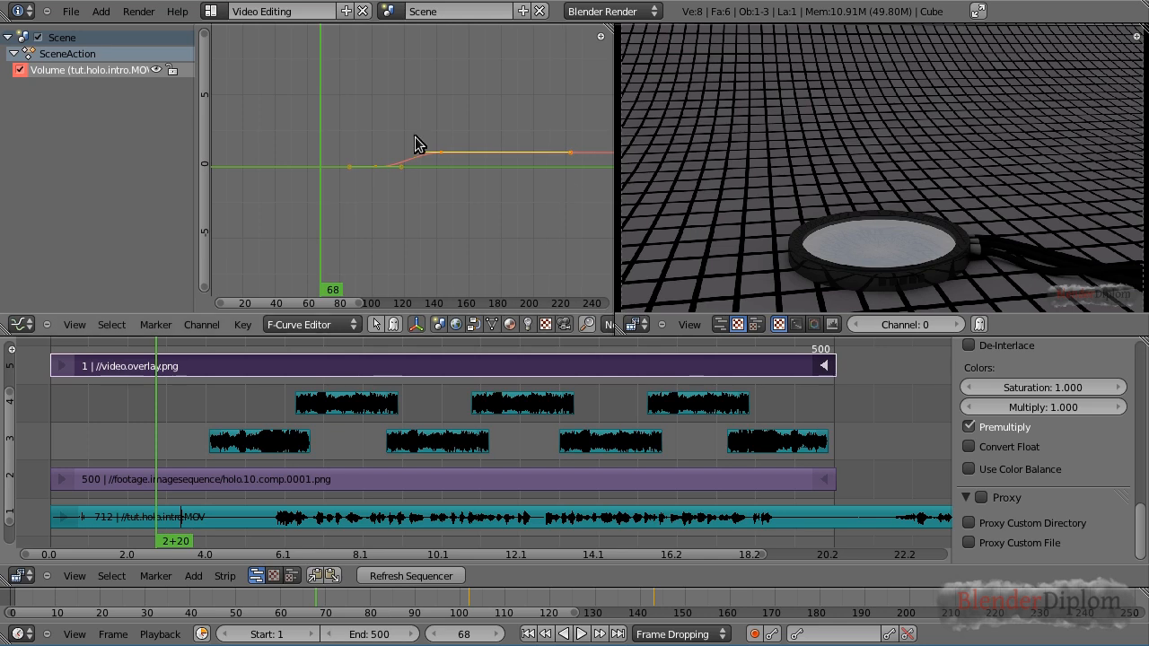
{"action": "left_click", "coordinate": [209, 11]}
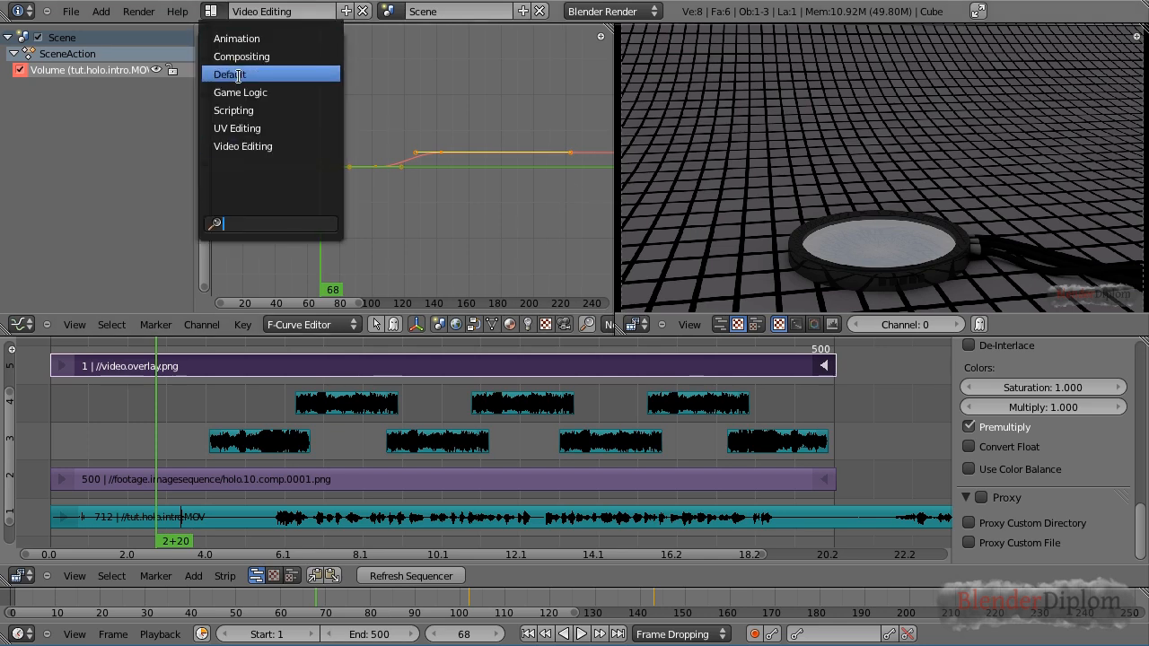
{"action": "left_click", "coordinate": [239, 74]}
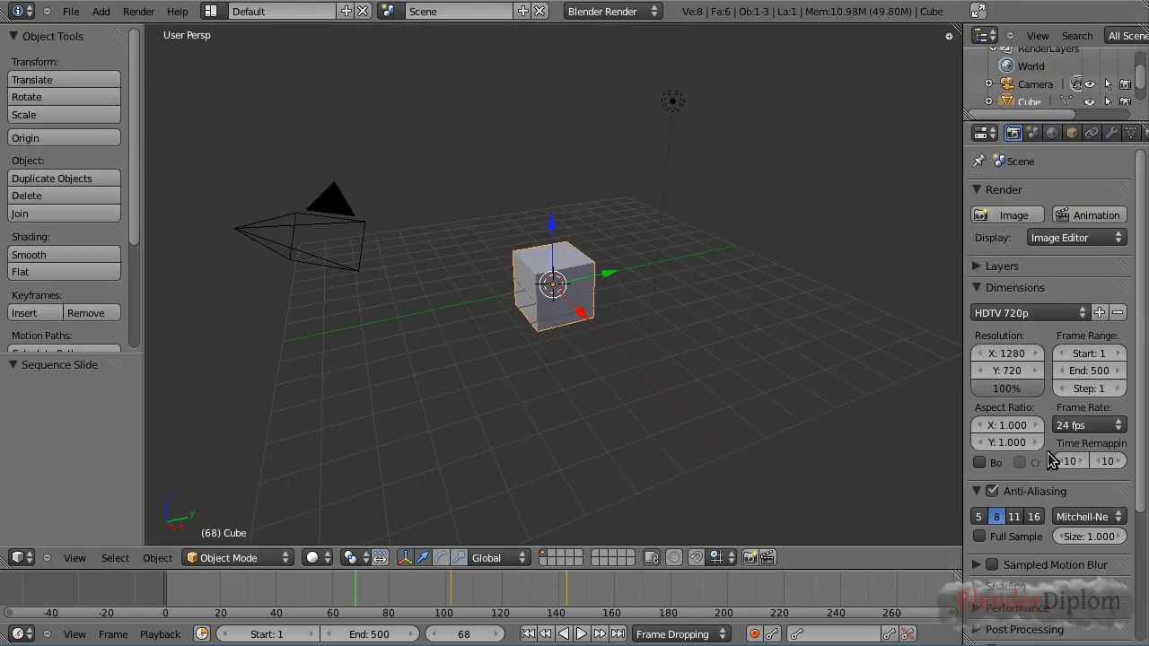
{"action": "left_click", "coordinate": [223, 13]}
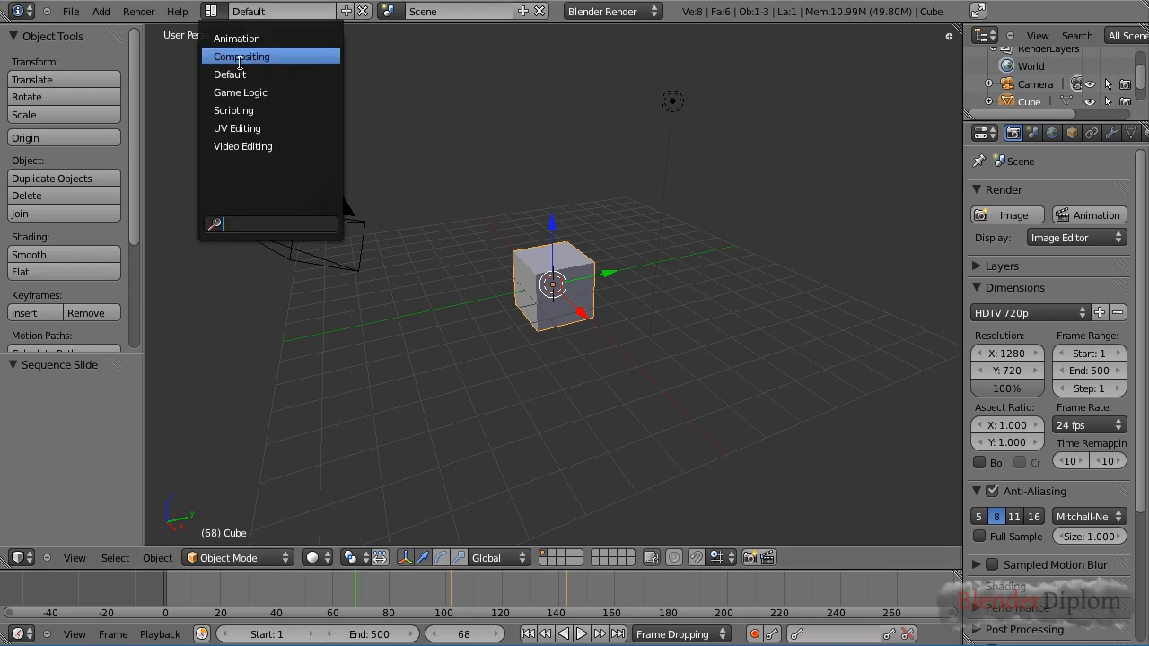
{"action": "left_click", "coordinate": [229, 144]}
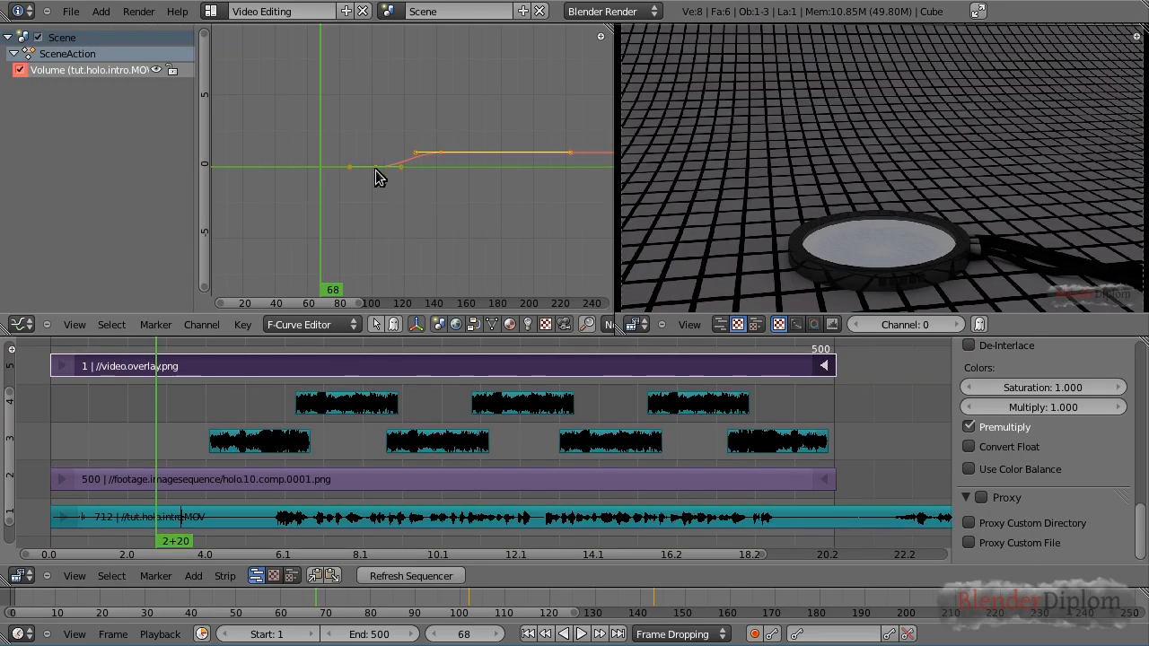
Split off a new area beside the graph editor and make it a Properties editor
{"action": "left_click_drag", "start_coordinate": [4, 332], "coordinate": [227, 332]}
{"action": "left_click", "coordinate": [20, 324]}
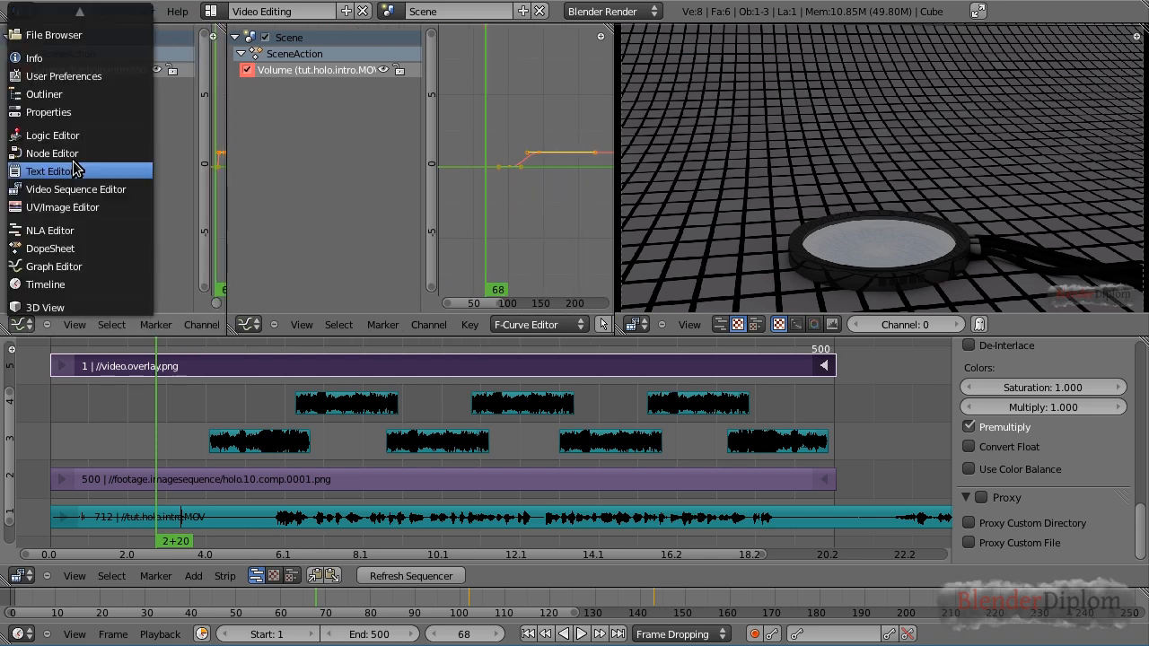
{"action": "left_click", "coordinate": [74, 116]}
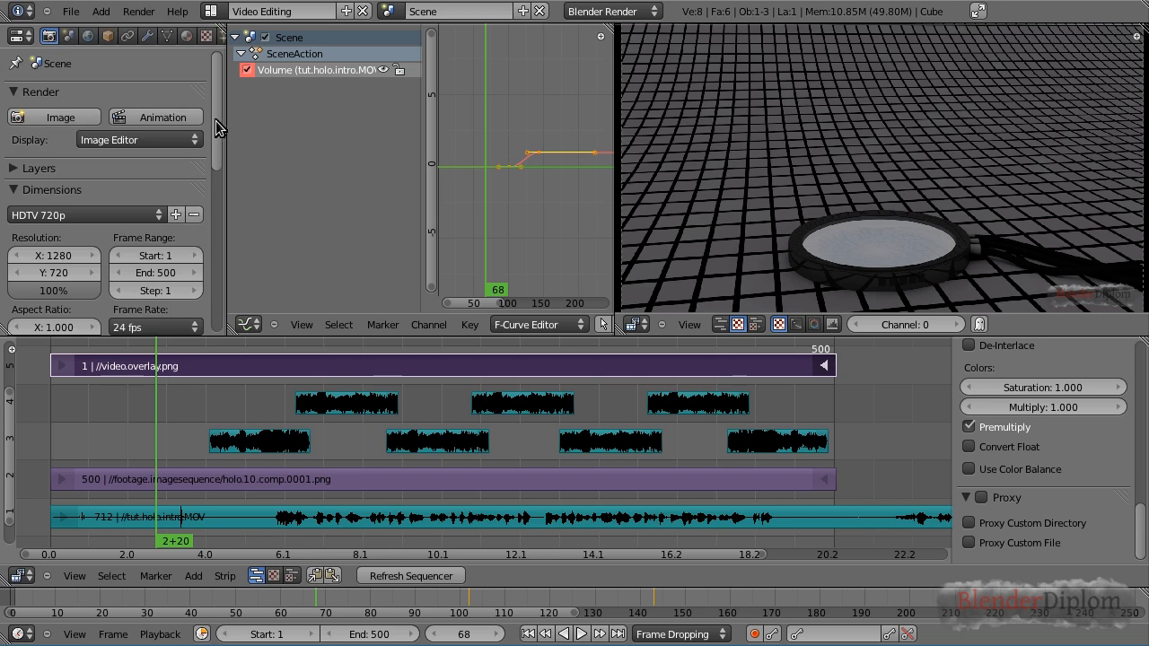
Set the render output path to //tut.vse
{"action": "mouse_move", "coordinate": [218, 118]}
{"action": "left_mouse_down"}
{"action": "mouse_move", "coordinate": [216, 220]}
{"action": "mouse_move", "coordinate": [215, 203]}
{"action": "left_mouse_up"}
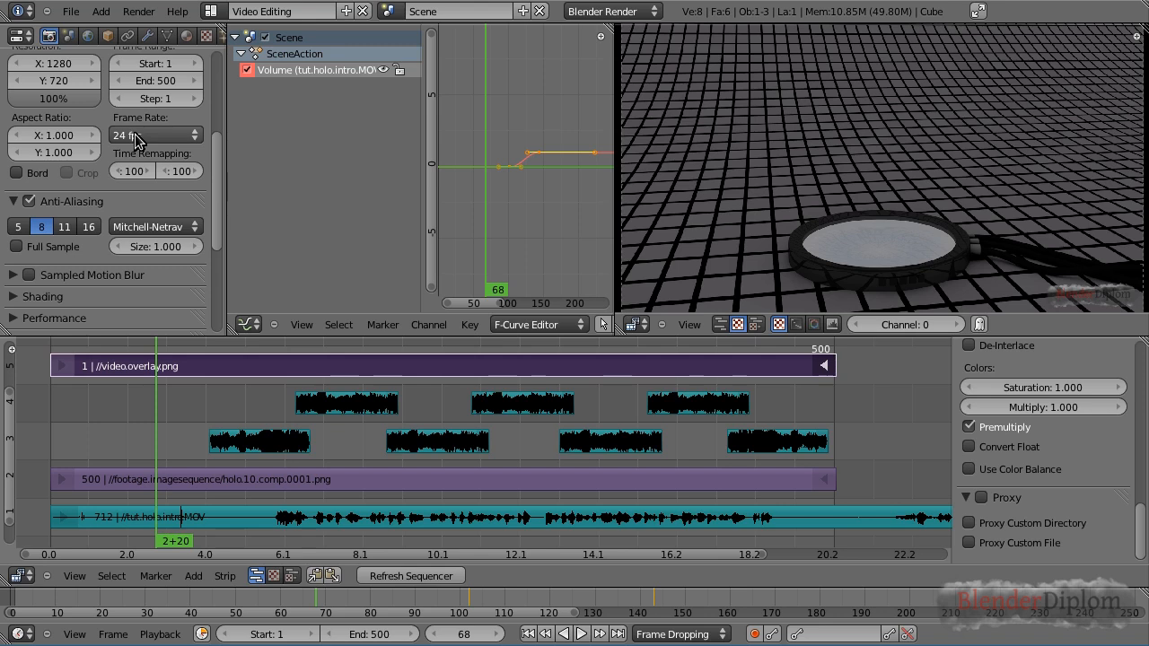
{"action": "left_click_drag", "start_coordinate": [215, 186], "coordinate": [216, 292]}
{"action": "left_click", "coordinate": [56, 206]}
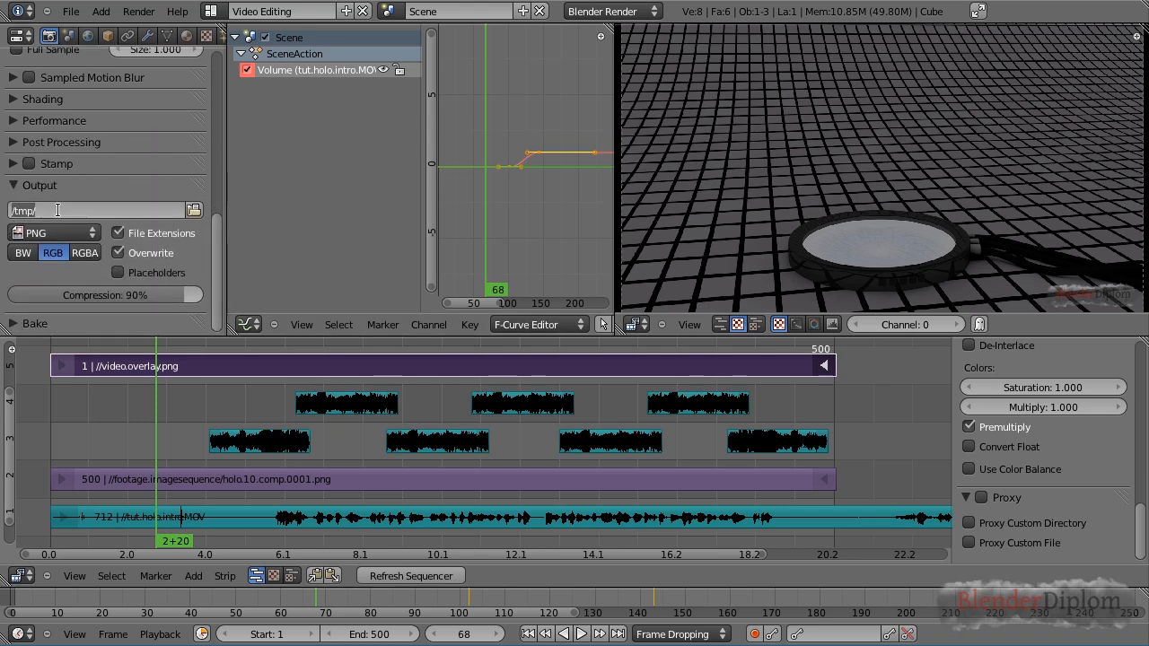
{"action": "type", "text": "//tut.vse"}
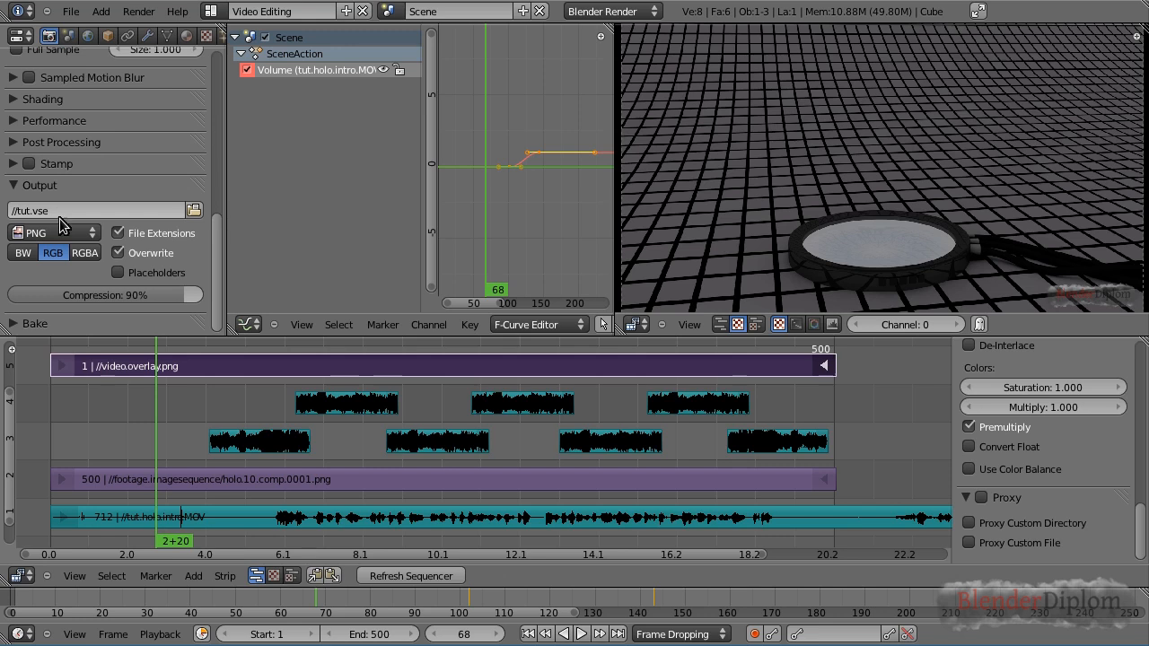
{"action": "key", "text": "Return"}
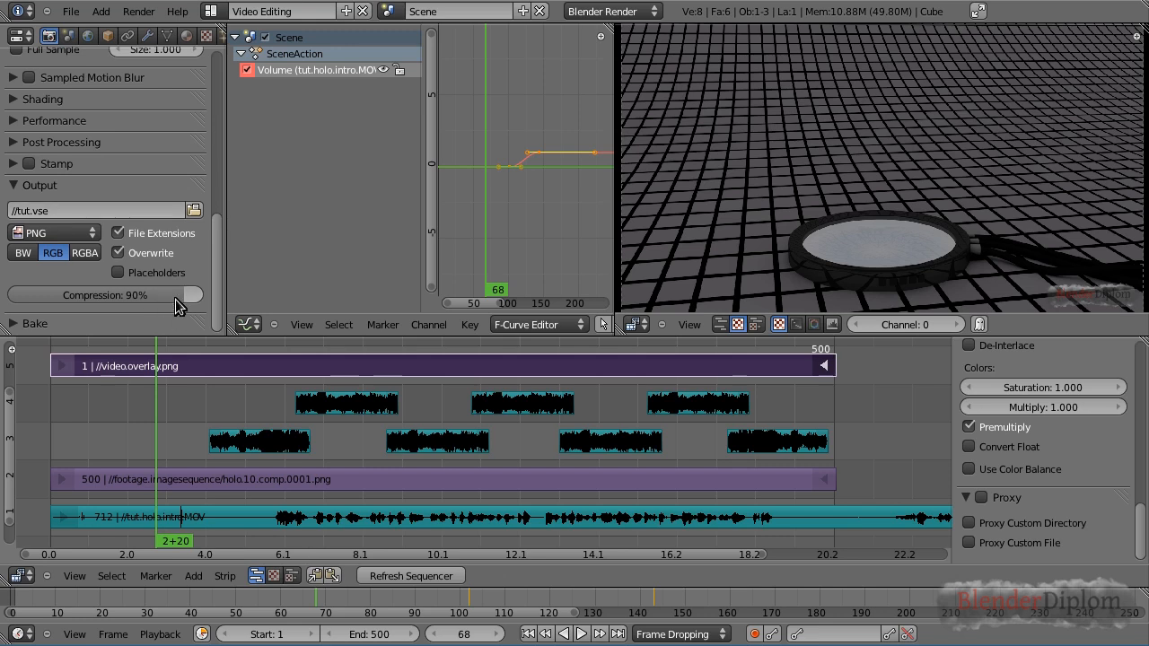
Set the output file format to MPEG and apply the H264 encoding preset
{"action": "left_click", "coordinate": [61, 231]}
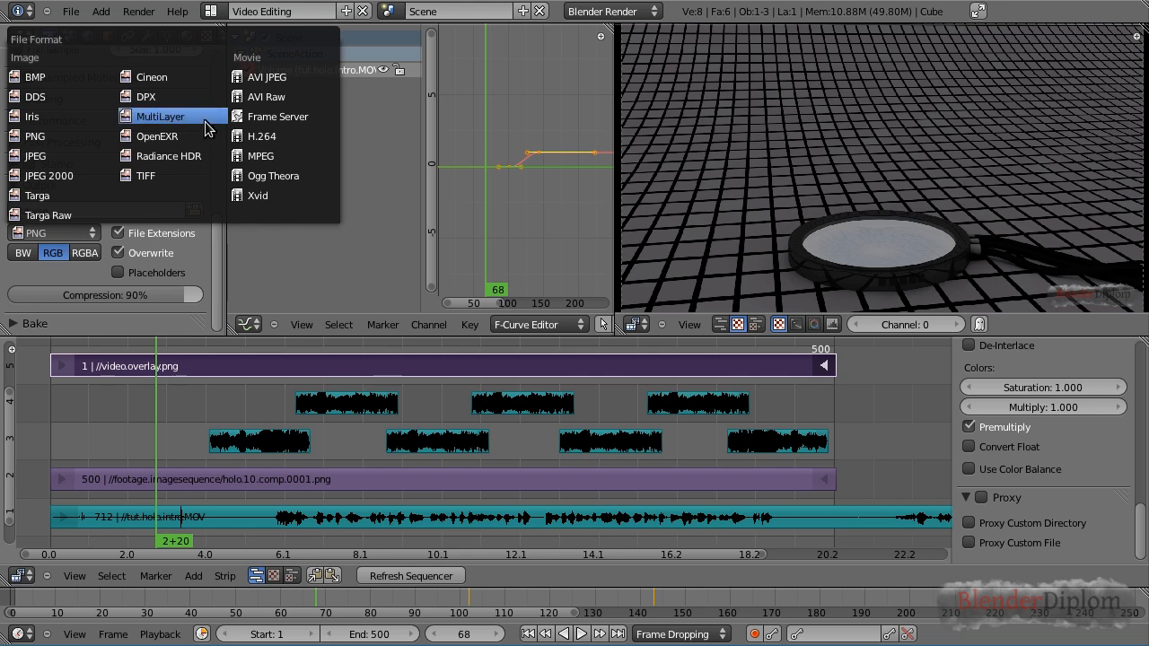
{"action": "left_click", "coordinate": [263, 157]}
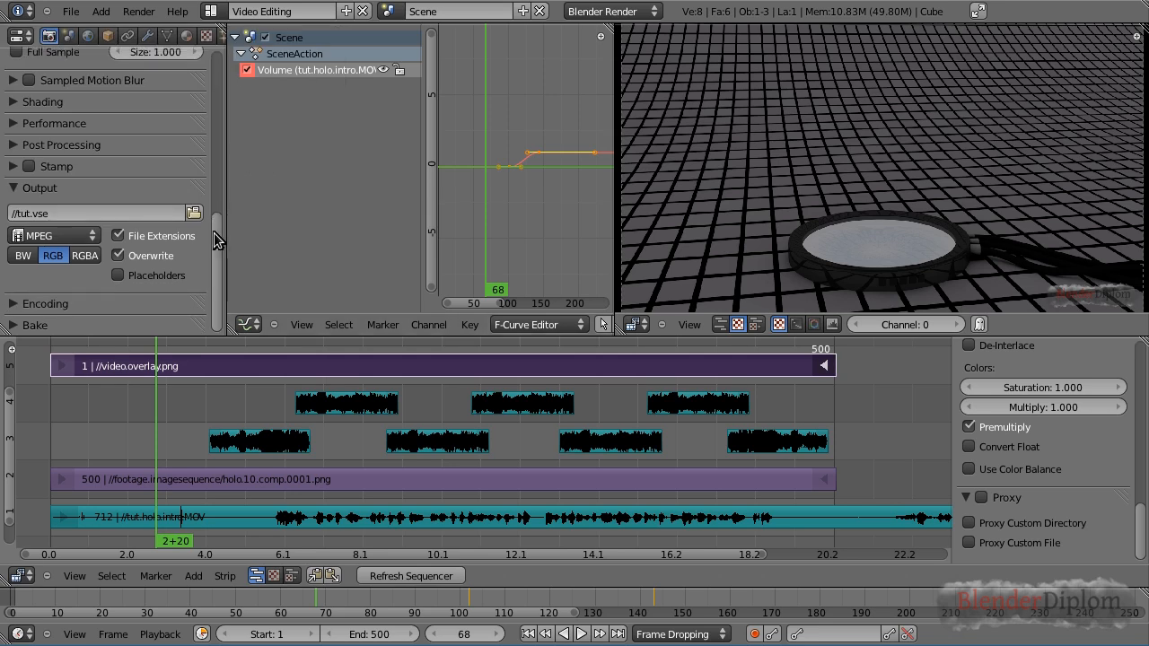
{"action": "left_click", "coordinate": [27, 303]}
{"action": "scroll", "coordinate": [104, 258], "scroll_direction": "down", "scroll_amount": 5}
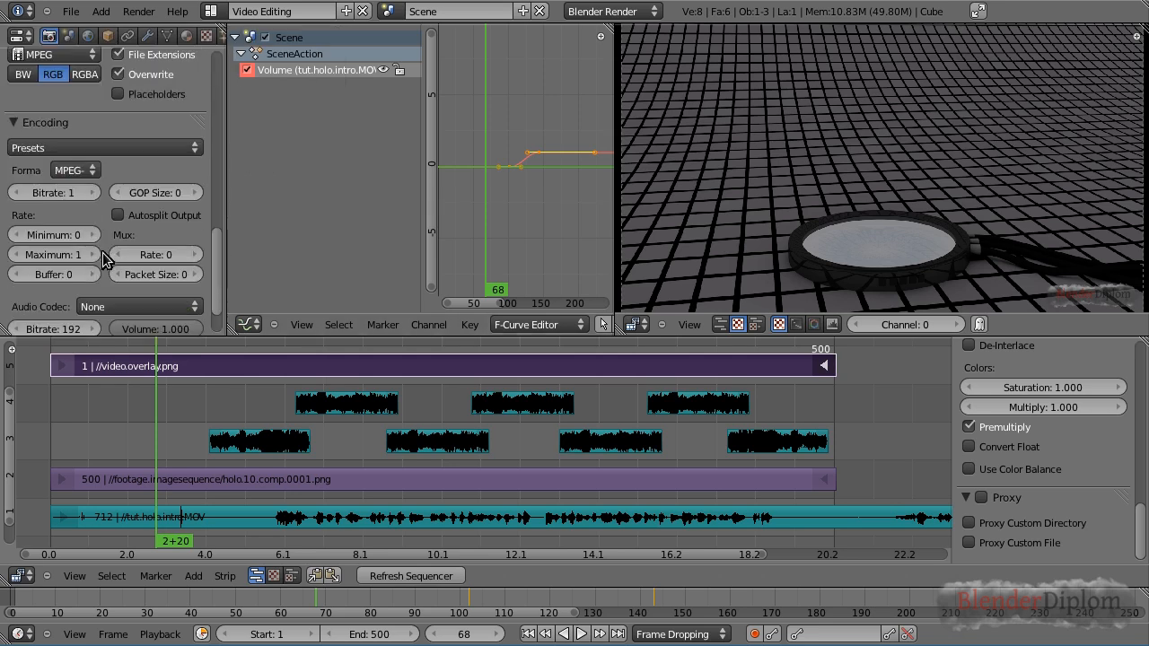
{"action": "left_click", "coordinate": [88, 152]}
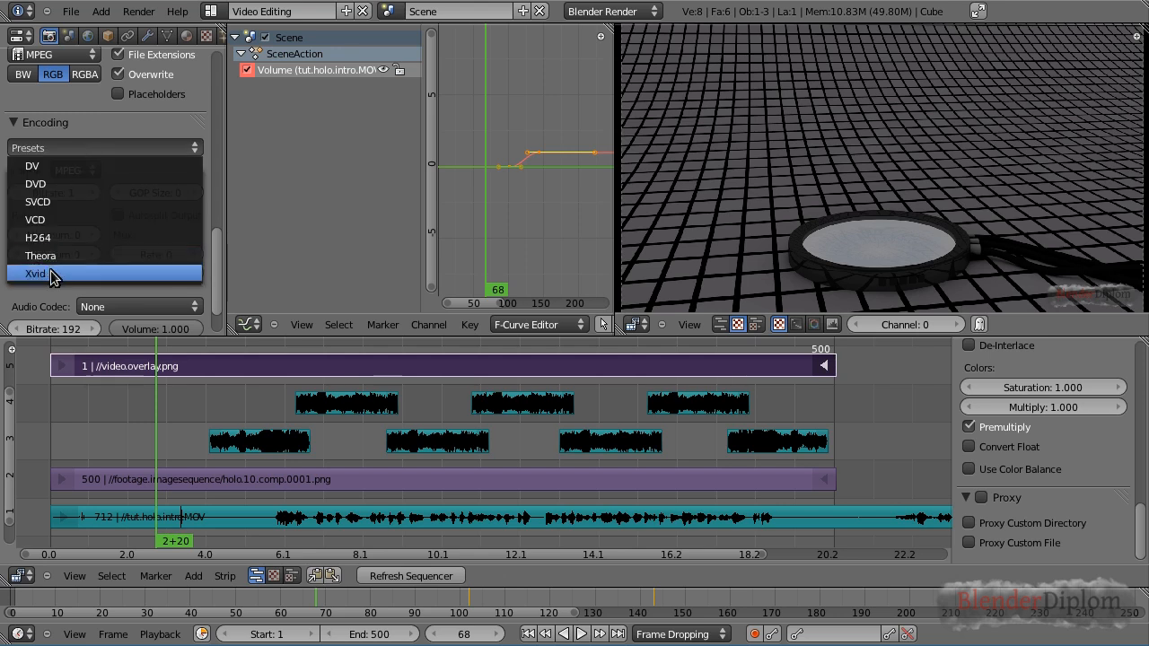
{"action": "left_click", "coordinate": [68, 237]}
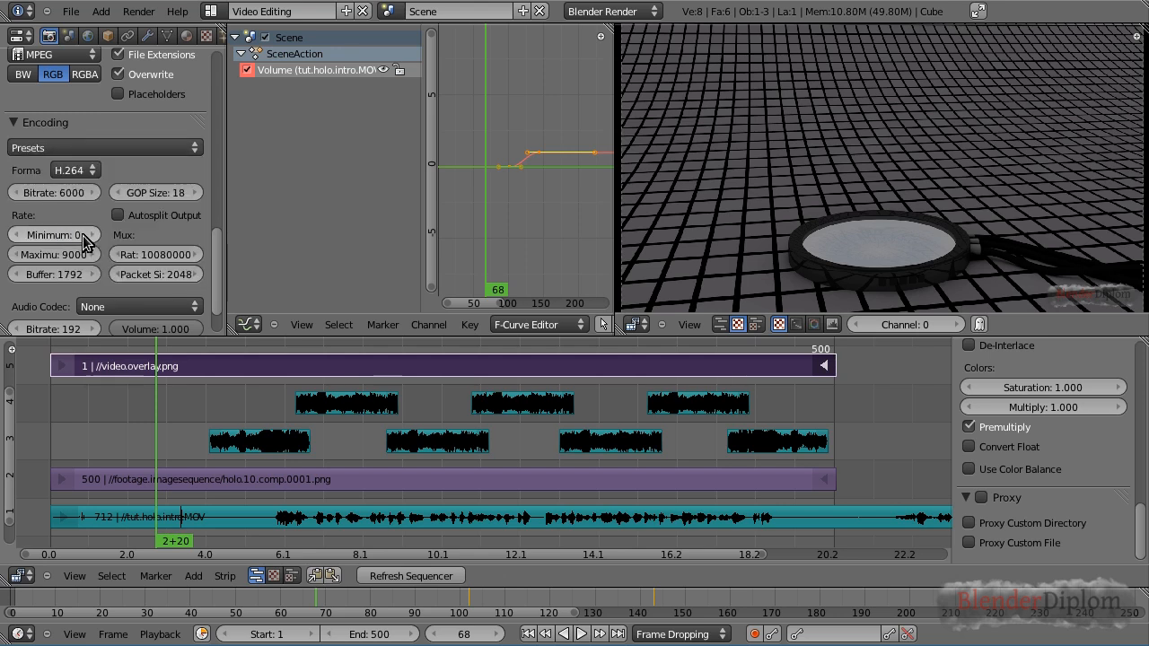
Try the Matroska and then the Quicktime container formats for the encoding
{"action": "left_click", "coordinate": [74, 172]}
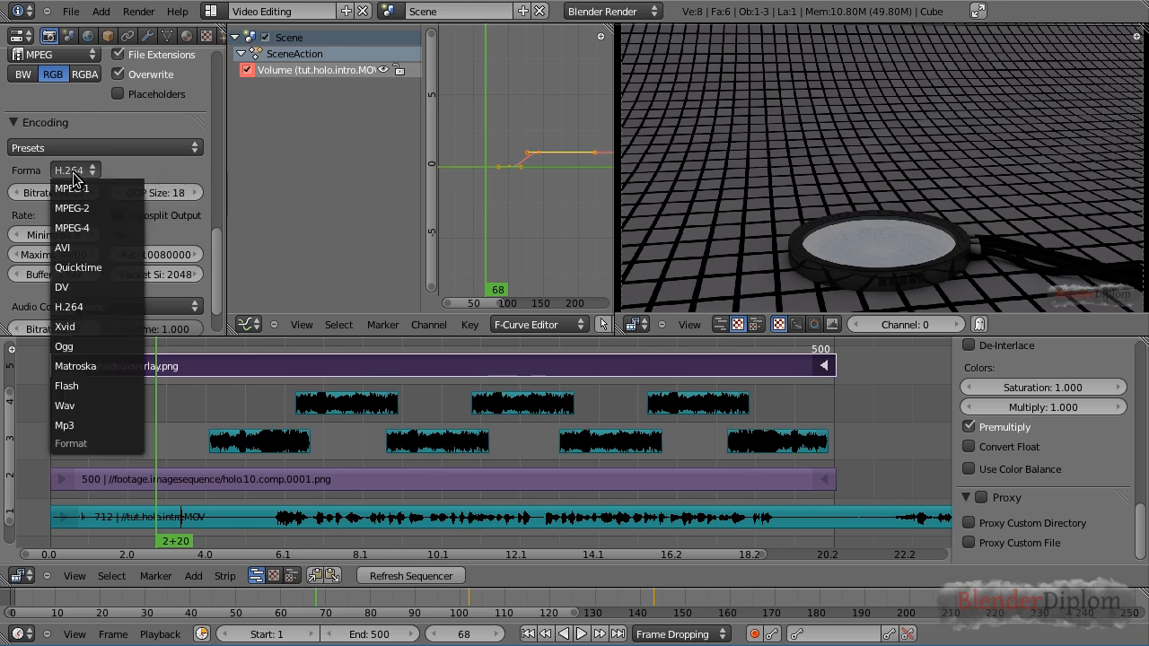
{"action": "left_click", "coordinate": [83, 368]}
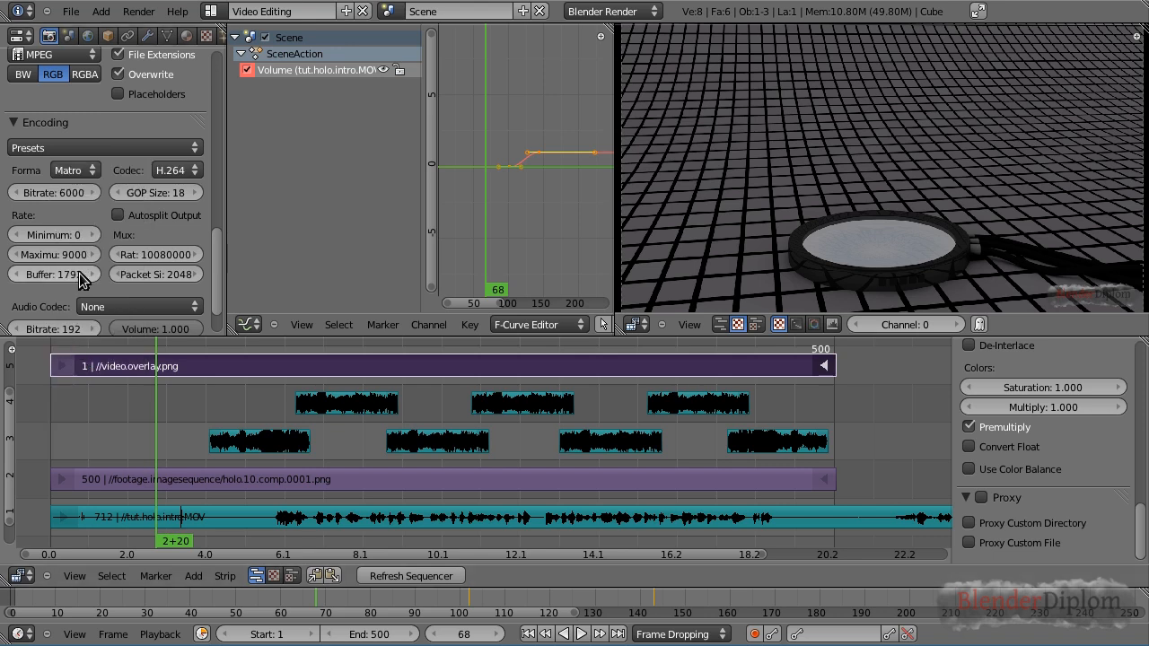
{"action": "left_click", "coordinate": [196, 171]}
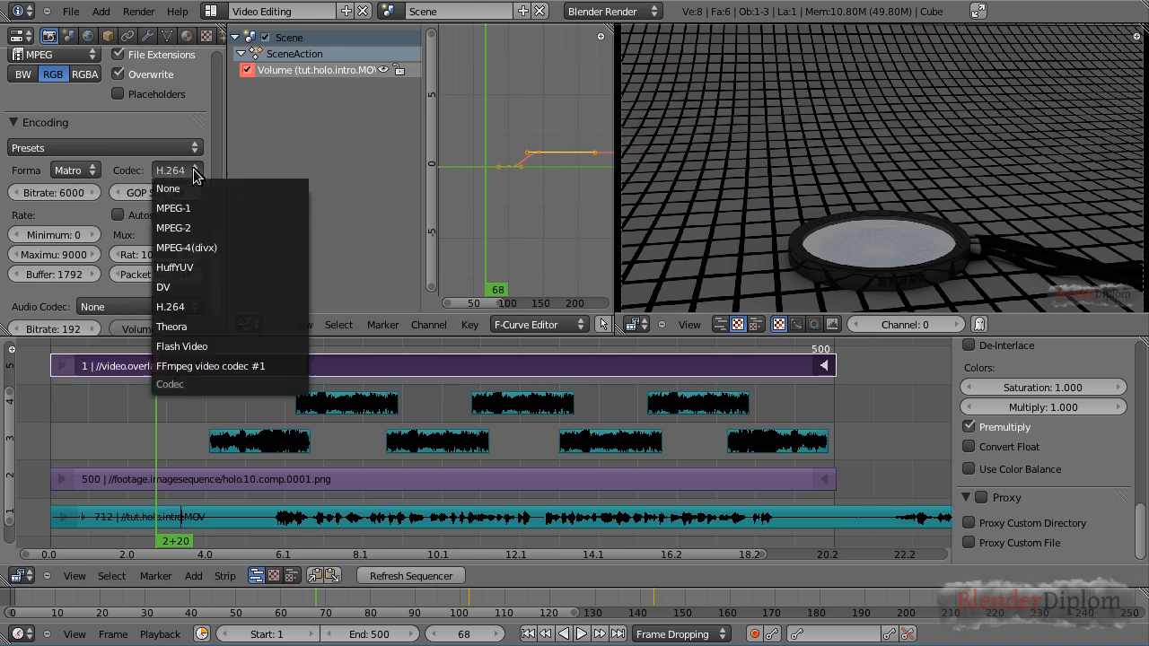
{"action": "left_click", "coordinate": [89, 171]}
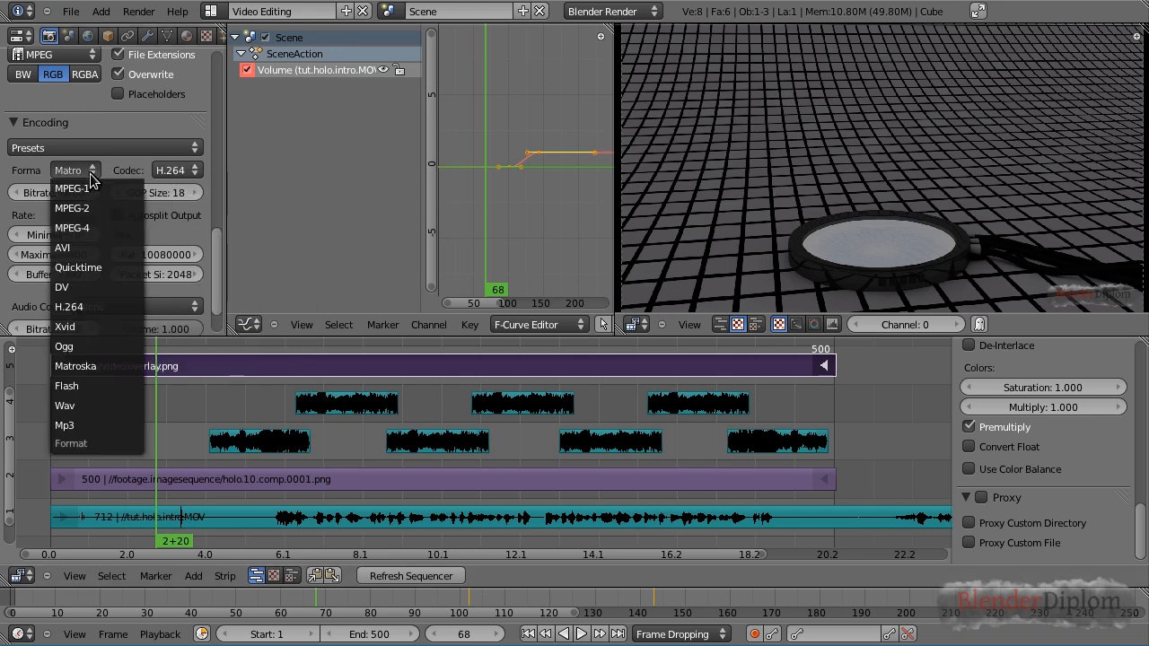
{"action": "left_click", "coordinate": [98, 267]}
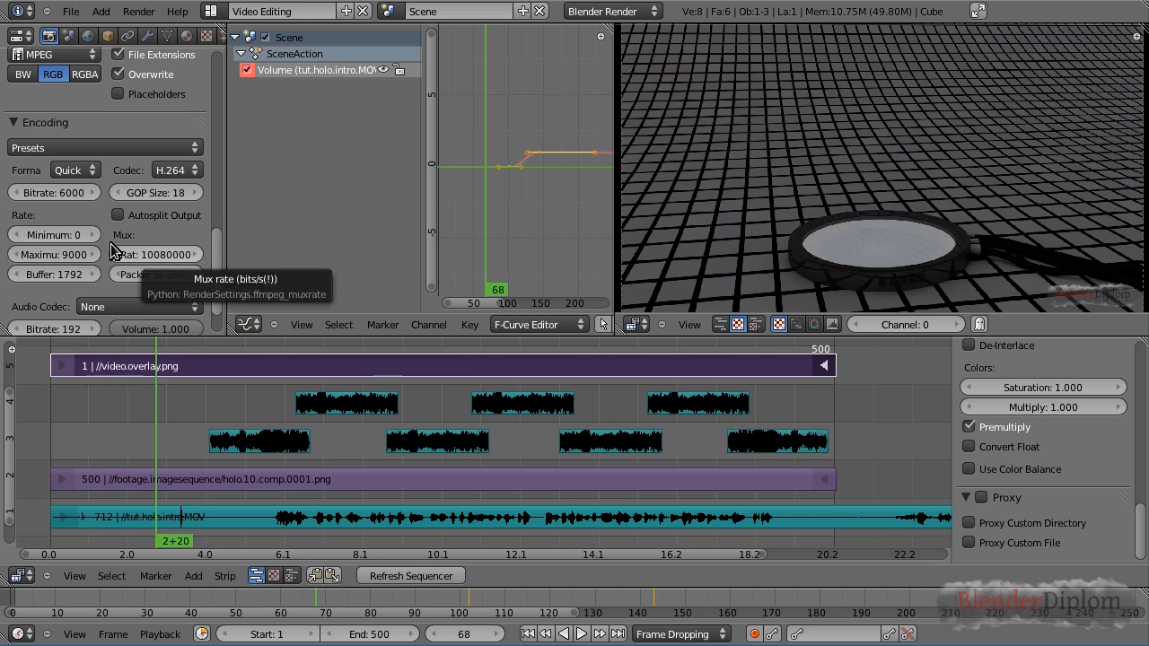
{"action": "left_click", "coordinate": [90, 173]}
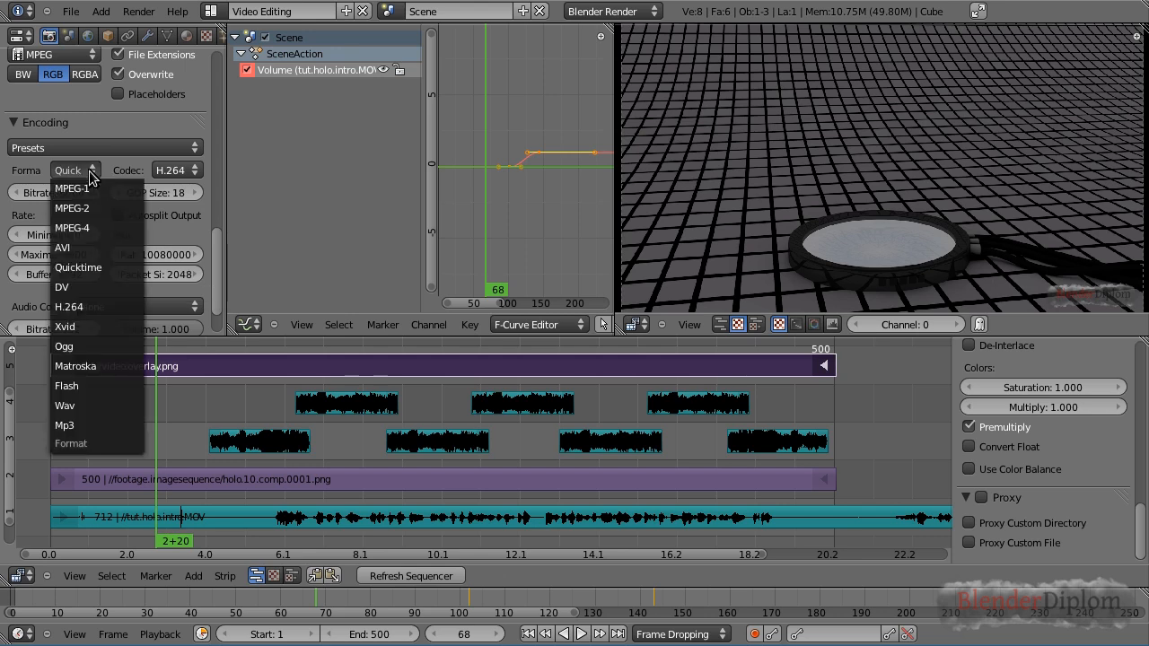
{"action": "left_click", "coordinate": [107, 267]}
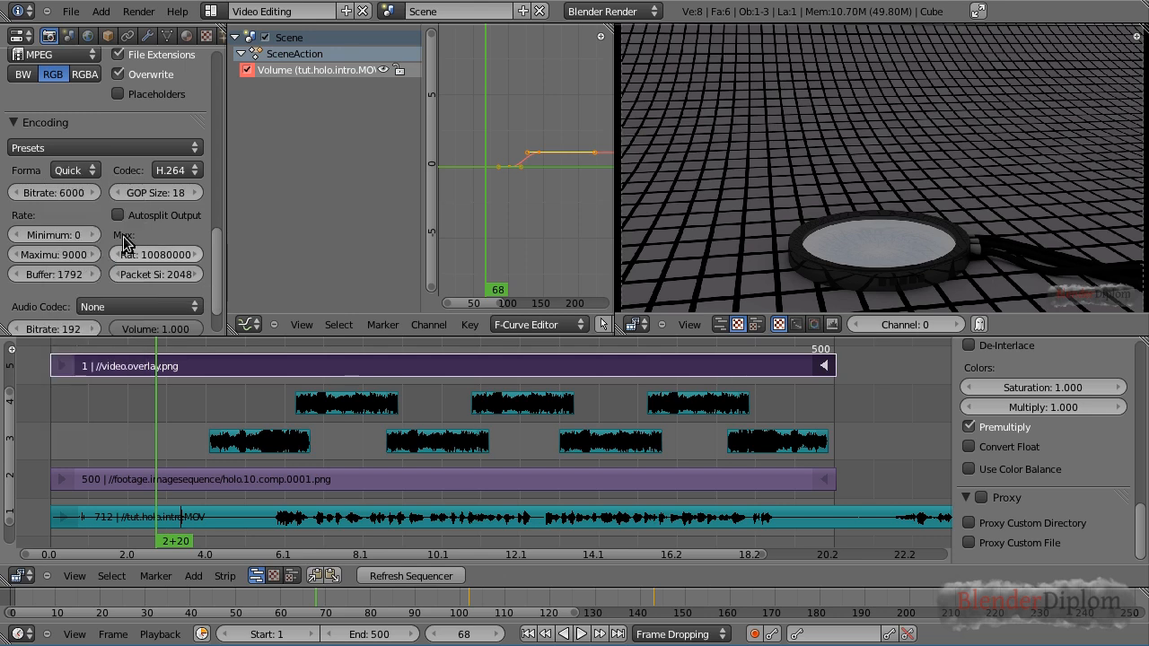
Set the encoding container format to MPEG-4
{"action": "left_click", "coordinate": [182, 170]}
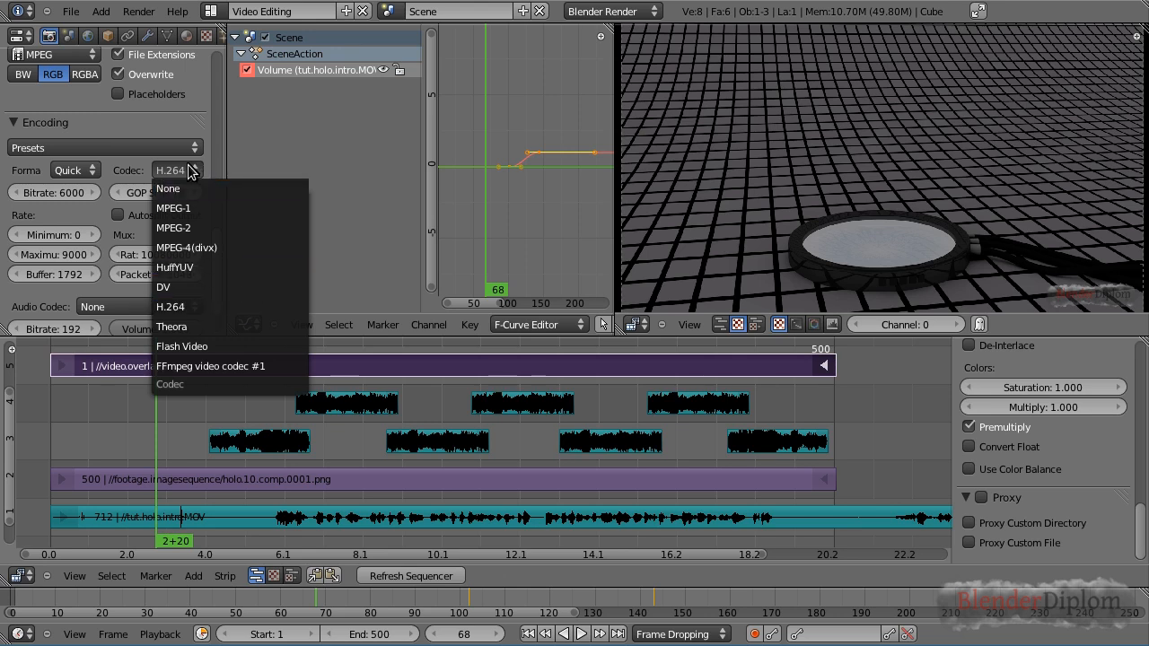
{"action": "left_click", "coordinate": [89, 171]}
{"action": "left_click", "coordinate": [89, 170]}
{"action": "left_click", "coordinate": [89, 171]}
{"action": "left_click", "coordinate": [86, 228]}
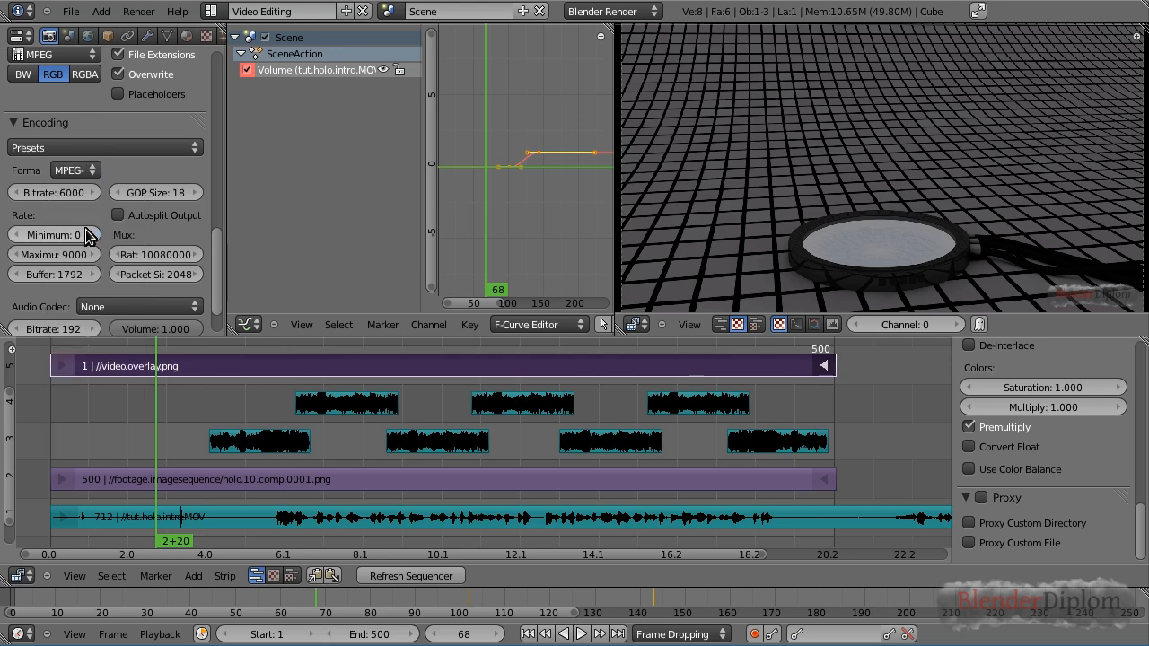
Set the audio codec to AAC
{"action": "scroll", "coordinate": [179, 244], "scroll_direction": "down", "scroll_amount": 3}
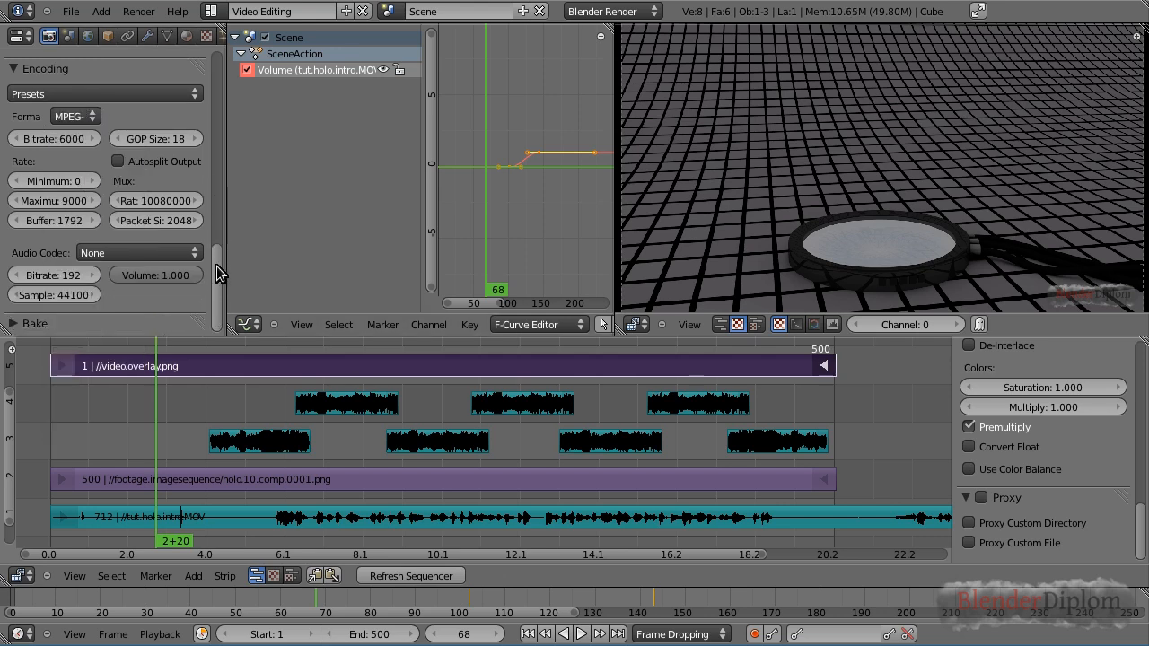
{"action": "left_click", "coordinate": [106, 253]}
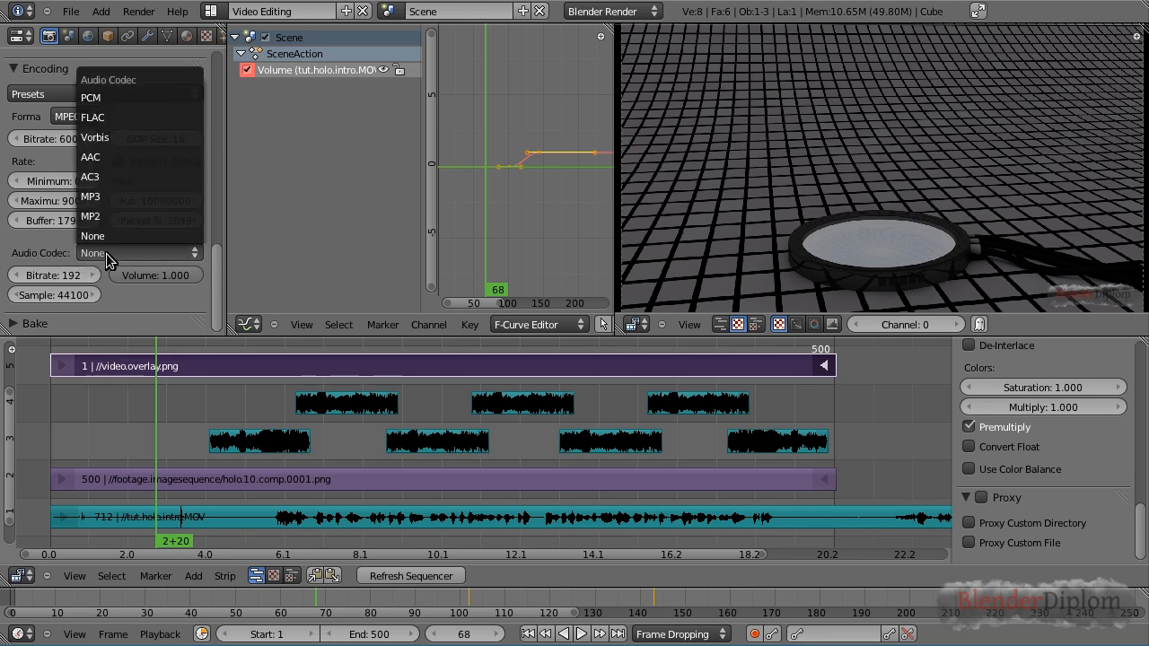
{"action": "left_click", "coordinate": [90, 162]}
{"action": "mouse_move", "coordinate": [217, 303]}
{"action": "left_mouse_down"}
{"action": "mouse_move", "coordinate": [213, 199]}
{"action": "mouse_move", "coordinate": [204, 308]}
{"action": "left_mouse_up"}
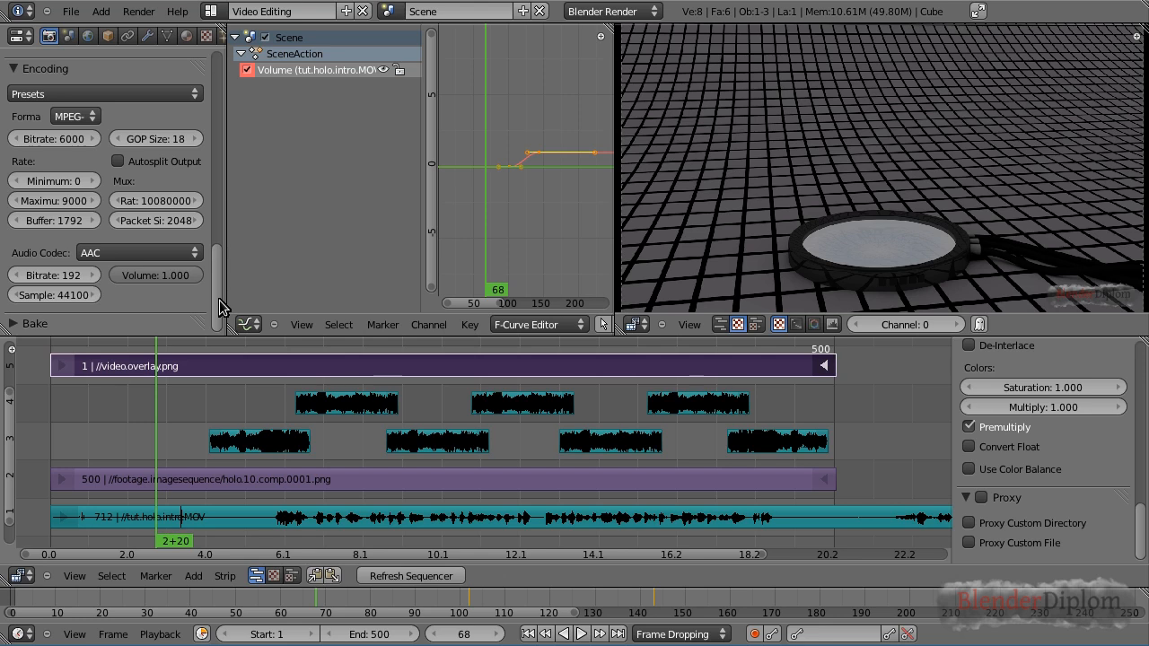
{"action": "left_click_drag", "start_coordinate": [220, 308], "coordinate": [225, 259]}
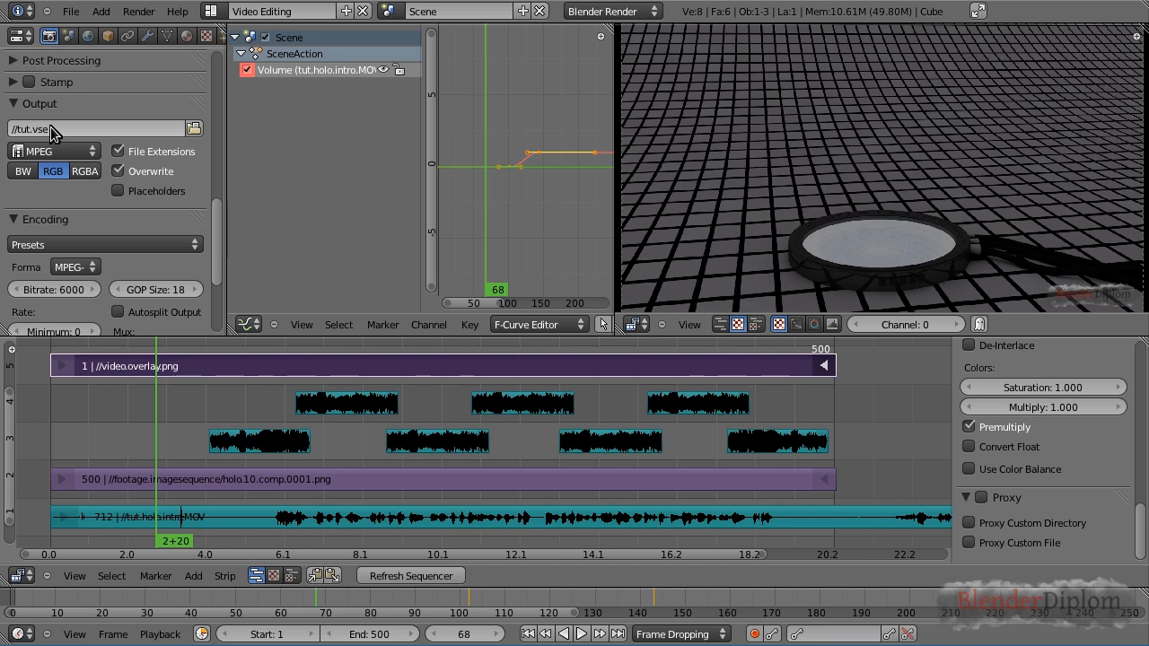
{"action": "left_click_drag", "start_coordinate": [216, 236], "coordinate": [221, 299]}
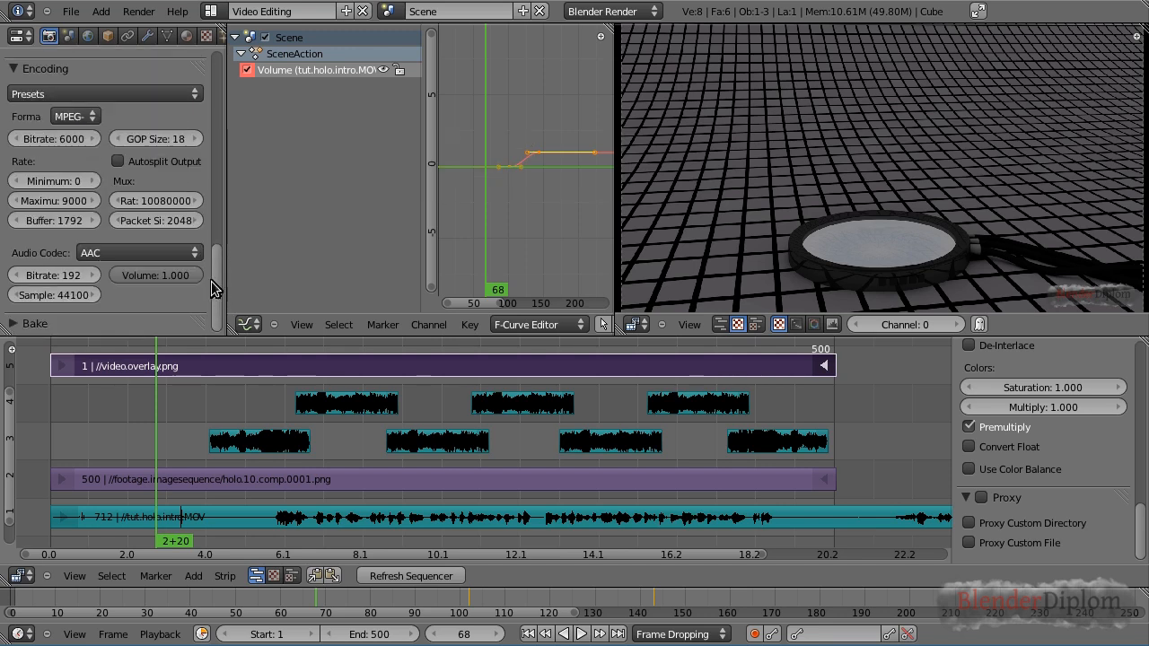
Save the blend file and start rendering the animation
{"action": "left_click", "coordinate": [70, 11]}
{"action": "left_click", "coordinate": [122, 124]}
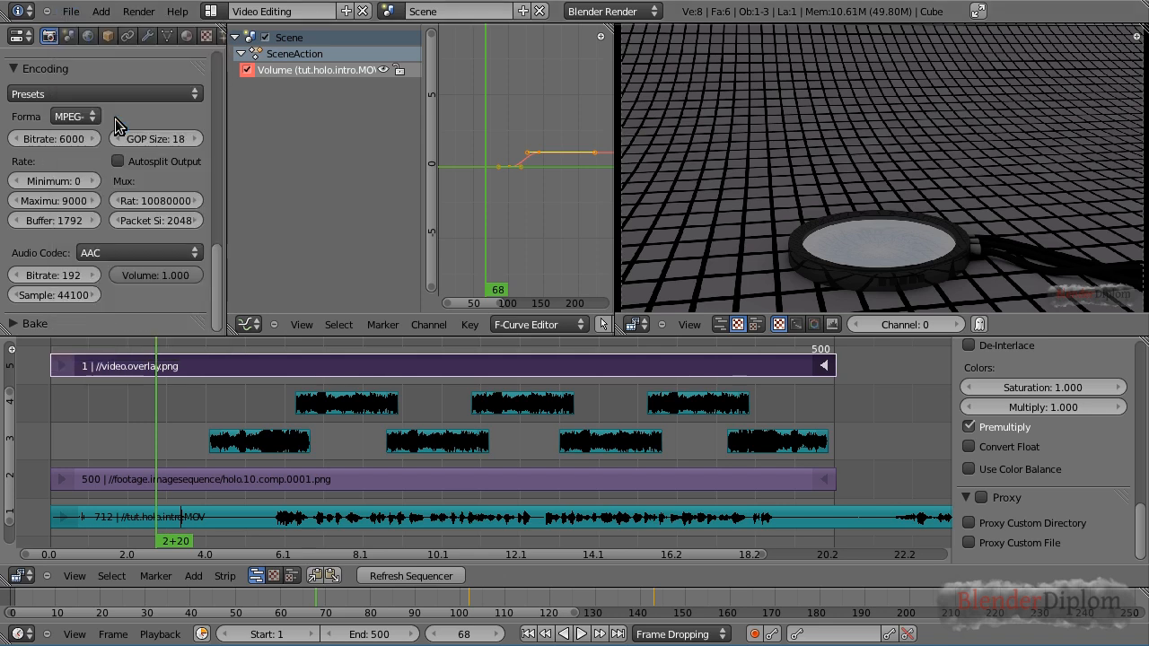
{"action": "left_click", "coordinate": [139, 11]}
{"action": "left_click", "coordinate": [177, 50]}
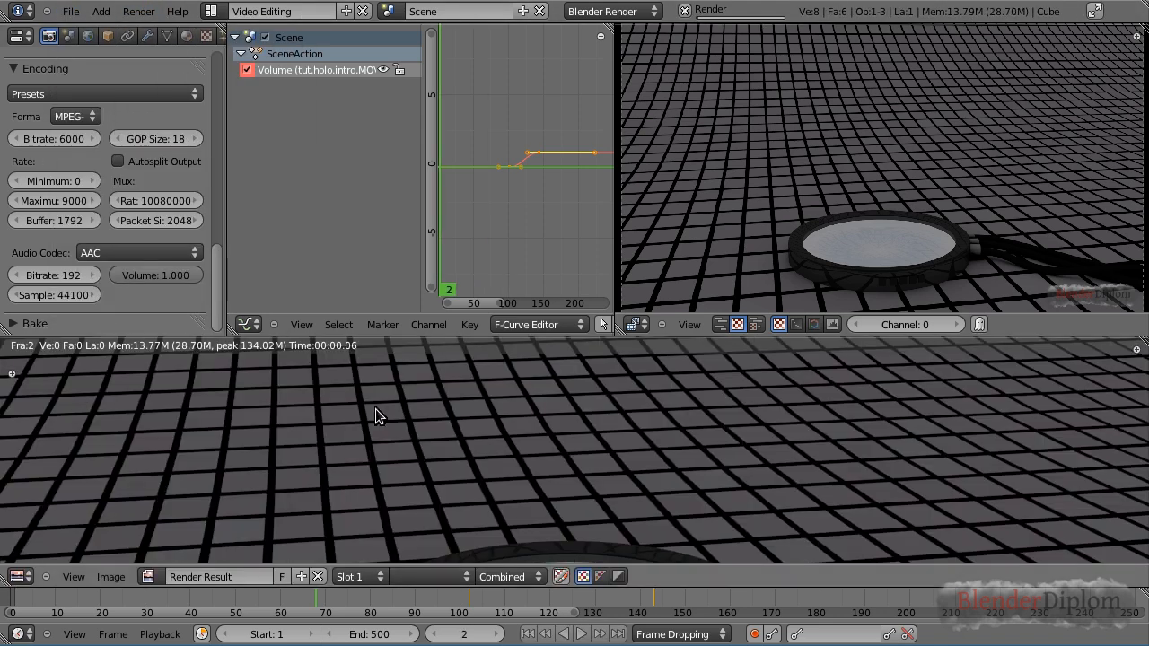